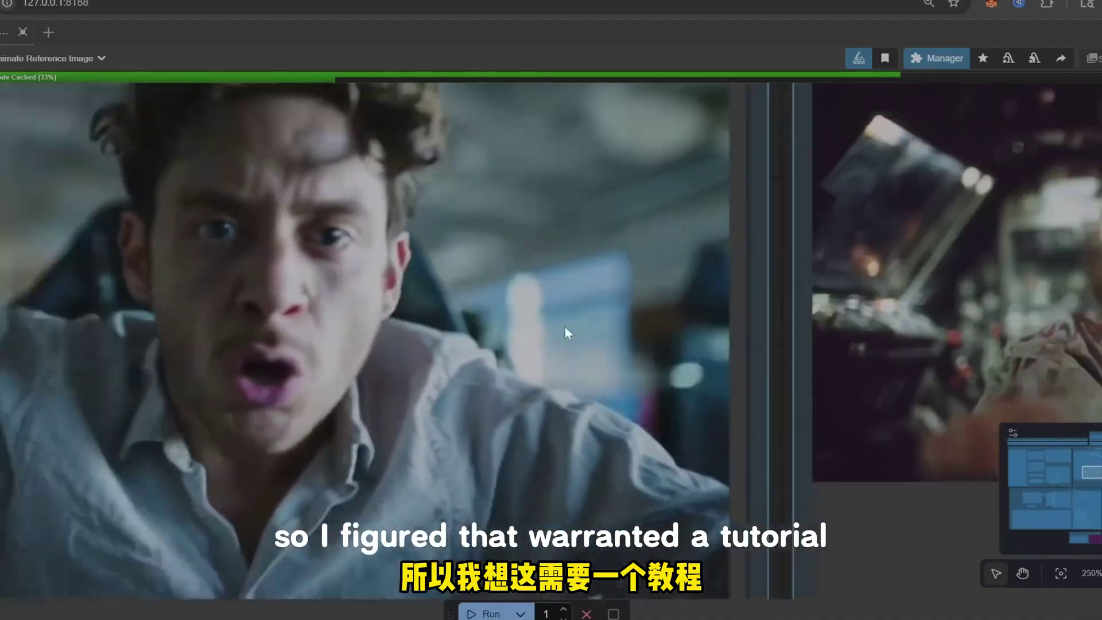
- Examine the example workflow's driving video of the shouting man, its reference image and the generated raccoon pilot output
scroll(241, 218, down, 3)
scroll(278, 276, down, 13)
drag(546, 391, 332, 149)
drag(400, 342, 480, 394)
scroll(480, 394, up, 8)
scroll(494, 454, down, 10)
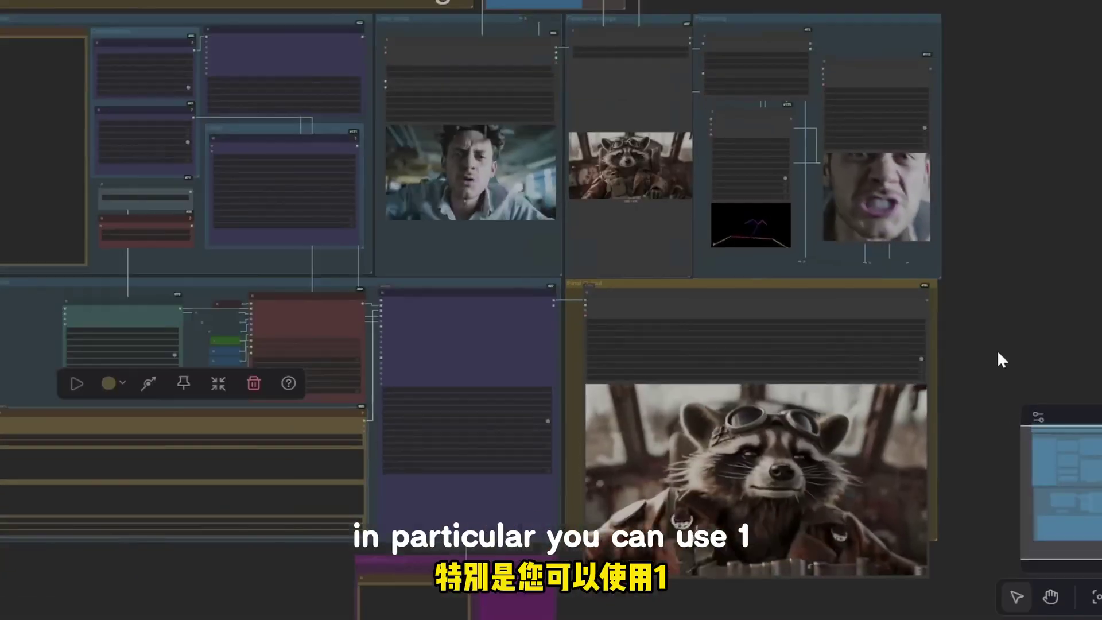
scroll(997, 350, down, 1)
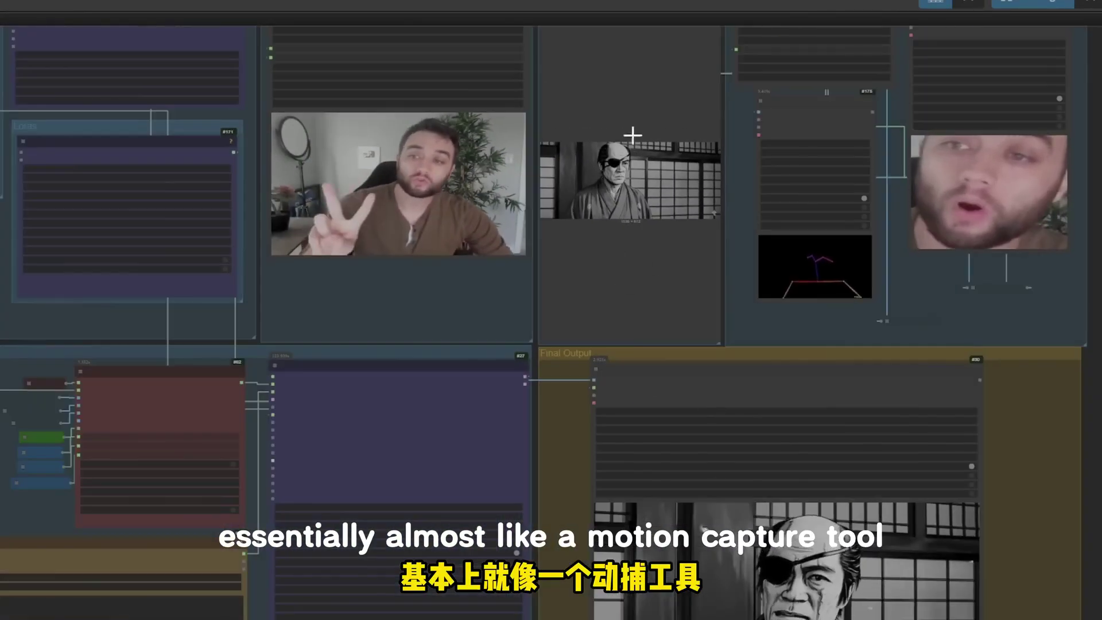
- Examine the eyepatch samurai reference image up close alongside the driving video of the bearded man
drag(633, 136, 643, 445)
scroll(644, 447, up, 15)
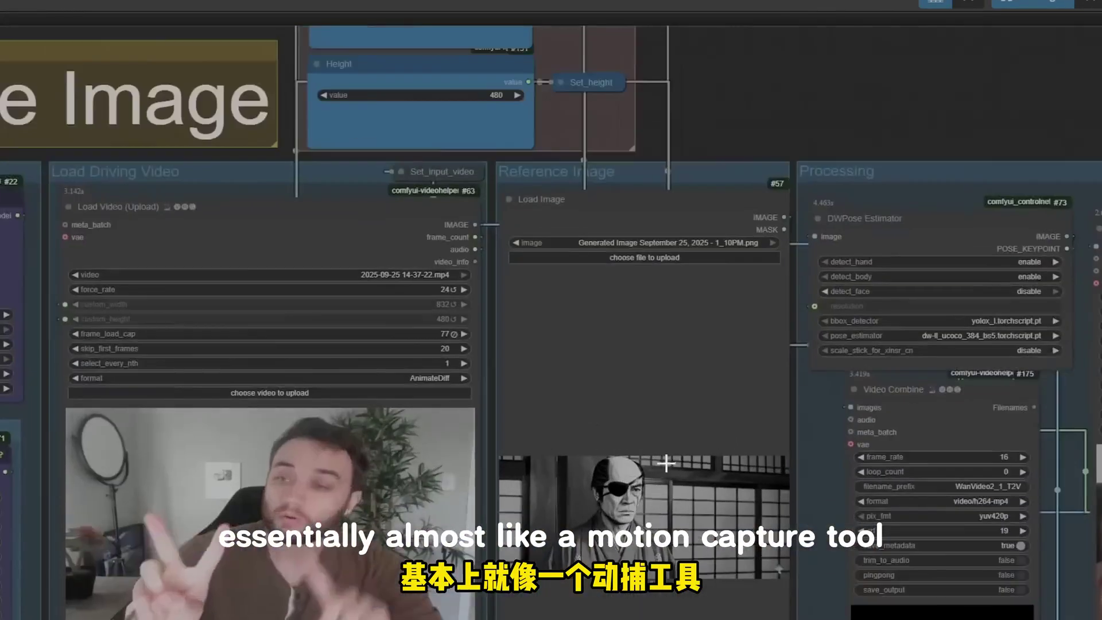
drag(628, 545, 693, 389)
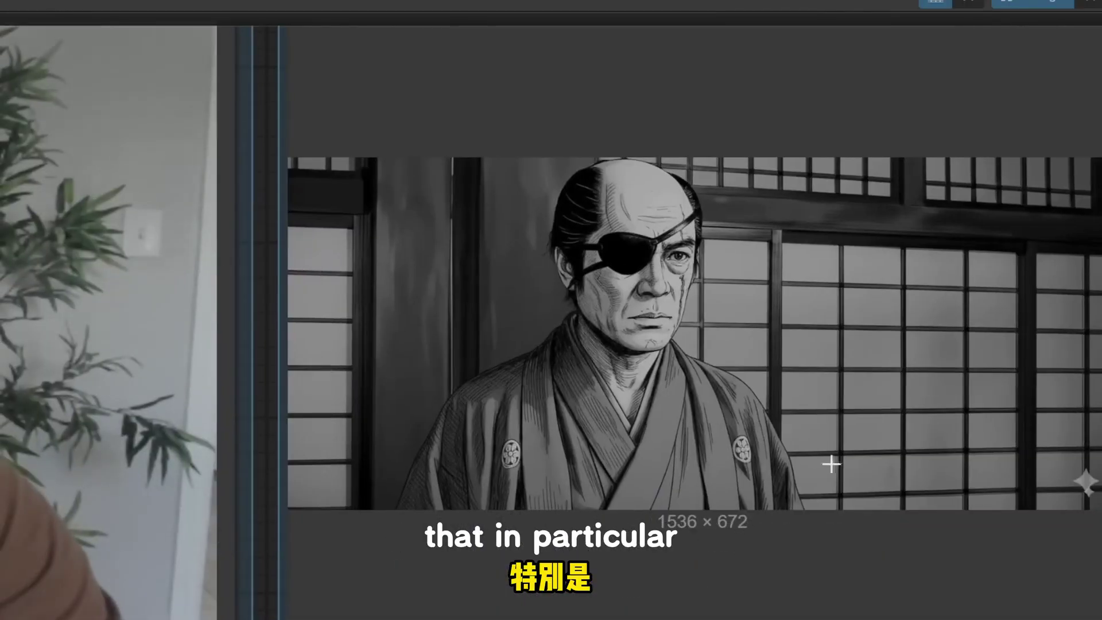
scroll(714, 449, down, 8)
scroll(278, 433, down, 7)
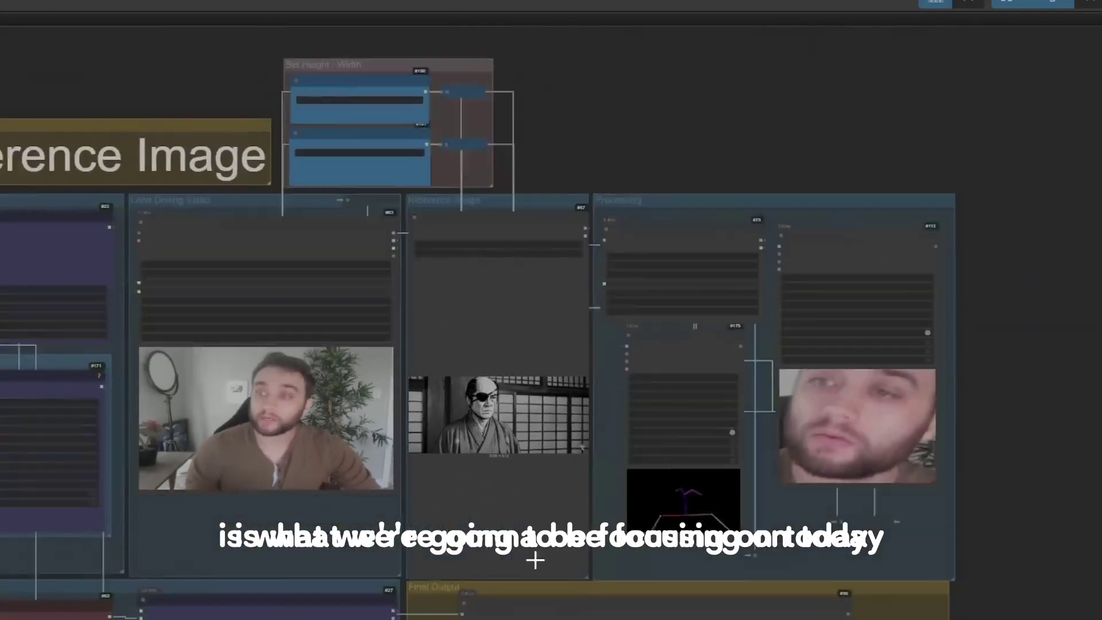
drag(534, 561, 596, 323)
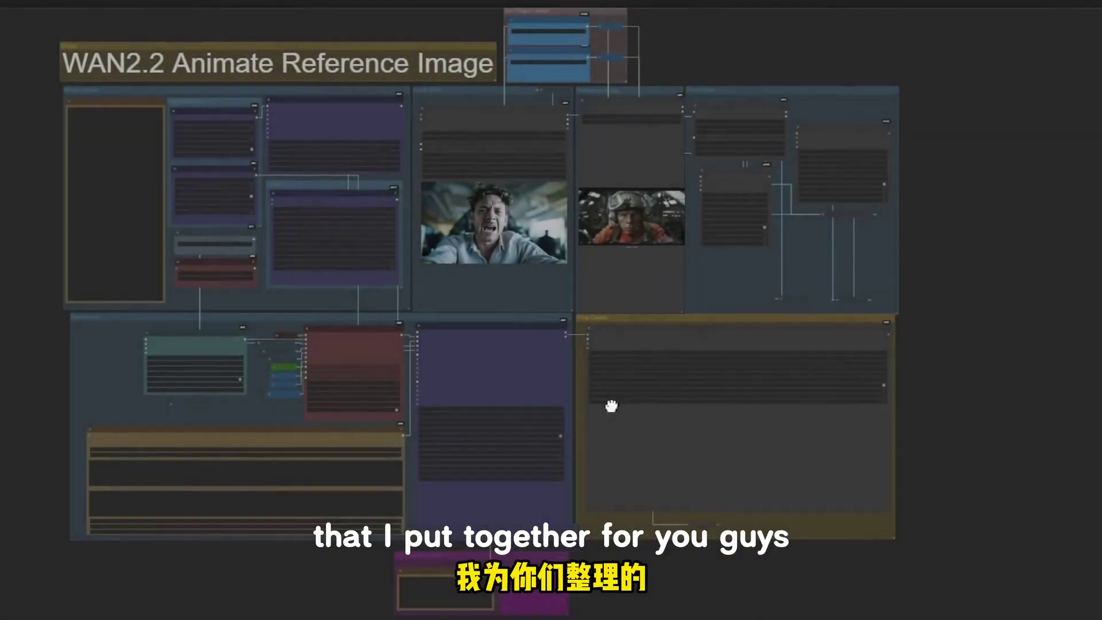
- Look over the WAN2.2 Animate Reference Image workflow, from the Lora, embeds and sampler nodes to the Final Output group
drag(611, 406, 615, 427)
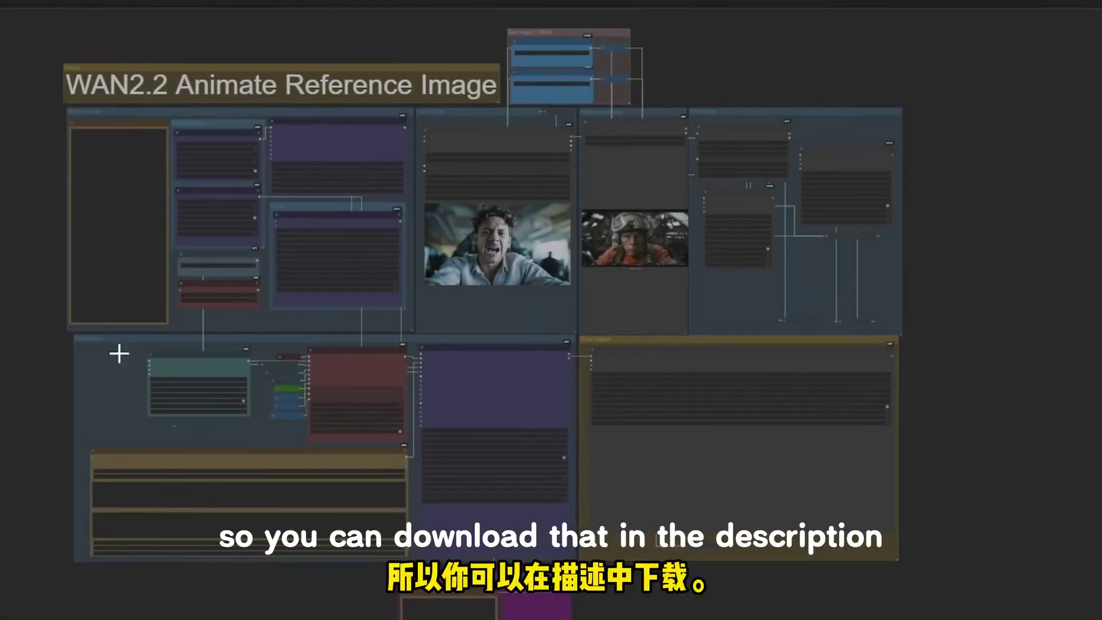
scroll(153, 328, up, 9)
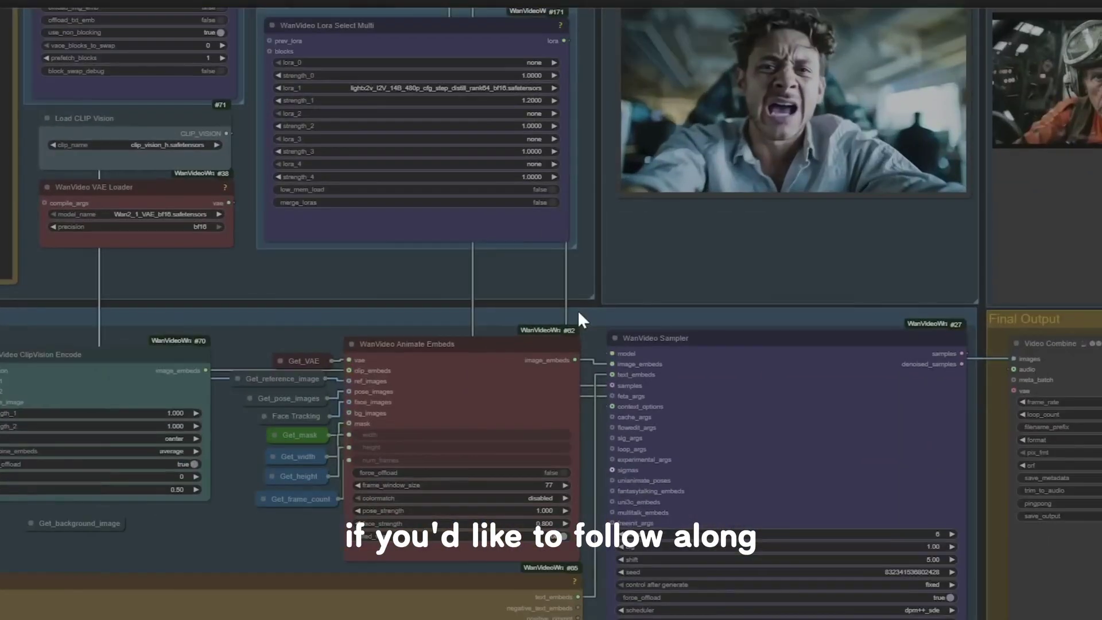
scroll(578, 311, up, 2)
drag(559, 270, 436, 517)
scroll(611, 426, down, 2)
scroll(728, 485, down, 3)
drag(728, 485, 178, 443)
scroll(280, 450, down, 5)
drag(280, 451, 492, 354)
scroll(493, 355, down, 2)
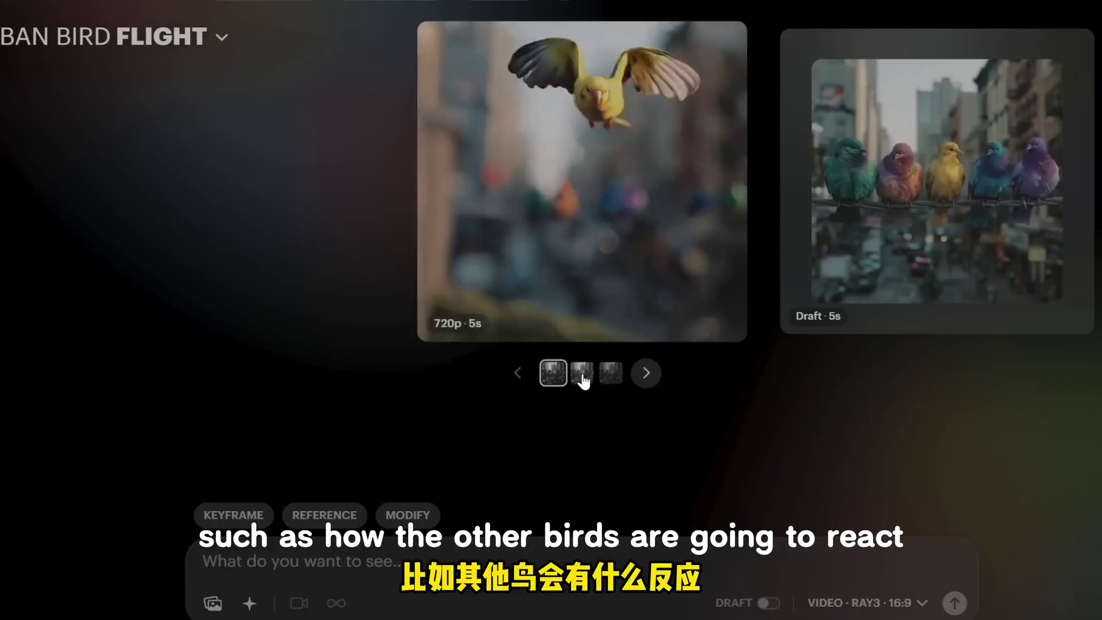
- Switch to the bird flight video board and show the second variation of the yellow bird clip
click(583, 375)
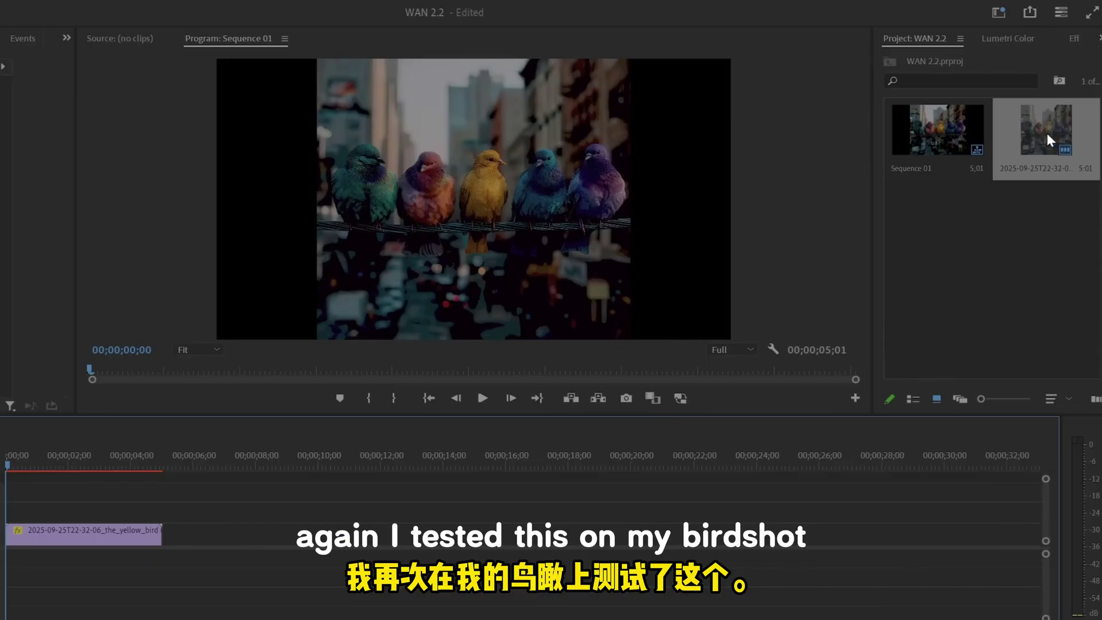
- In Premiere Pro, override the yellow bird clip's media color space with Rec. 2020 (Scene) and adjust its Lumetri exposure to about 1.4
right_click(1047, 139)
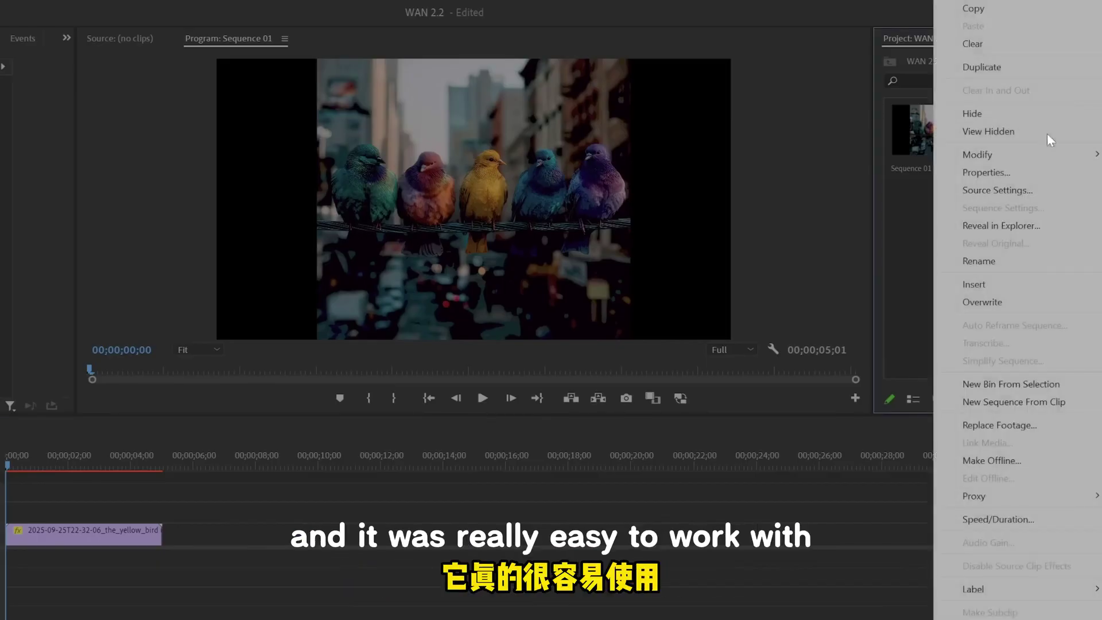
mouse_move(1008, 157)
click(855, 192)
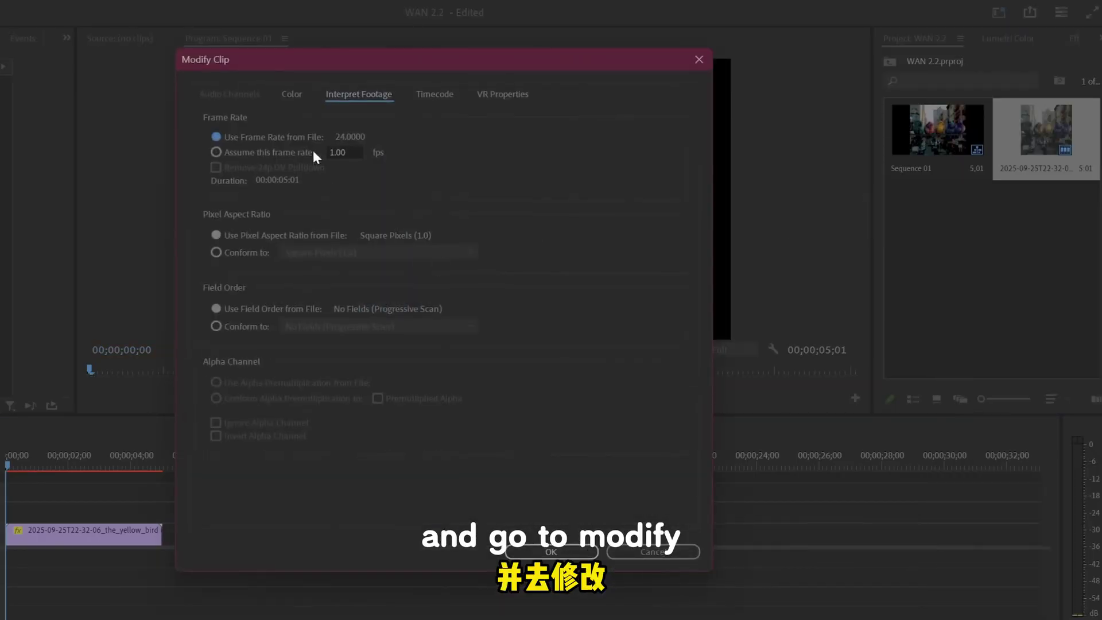
drag(453, 60, 758, 109)
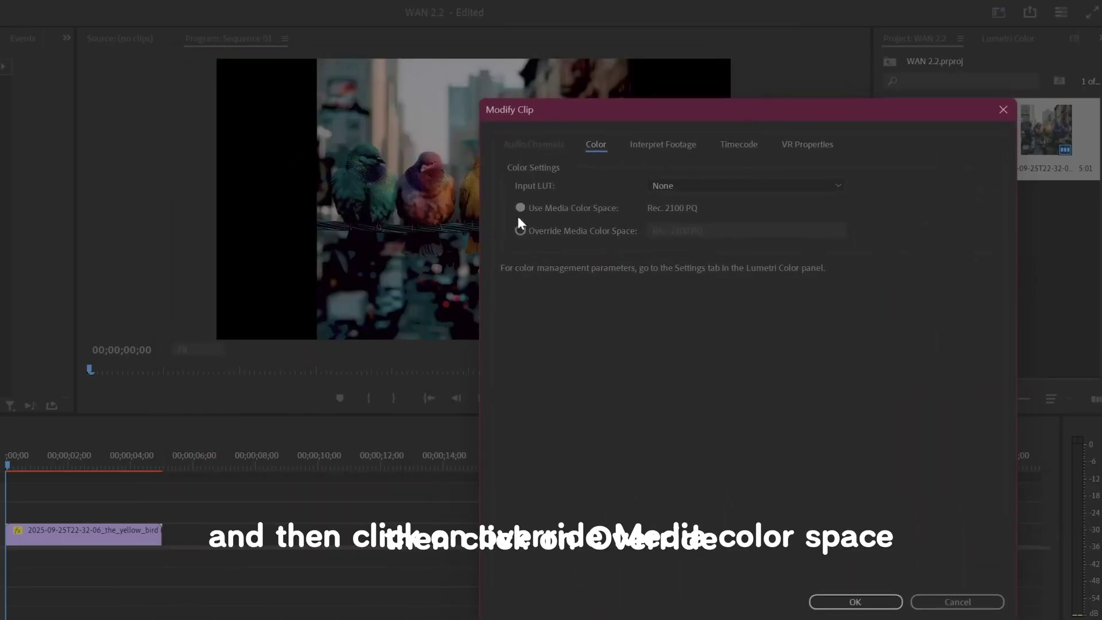
click(698, 230)
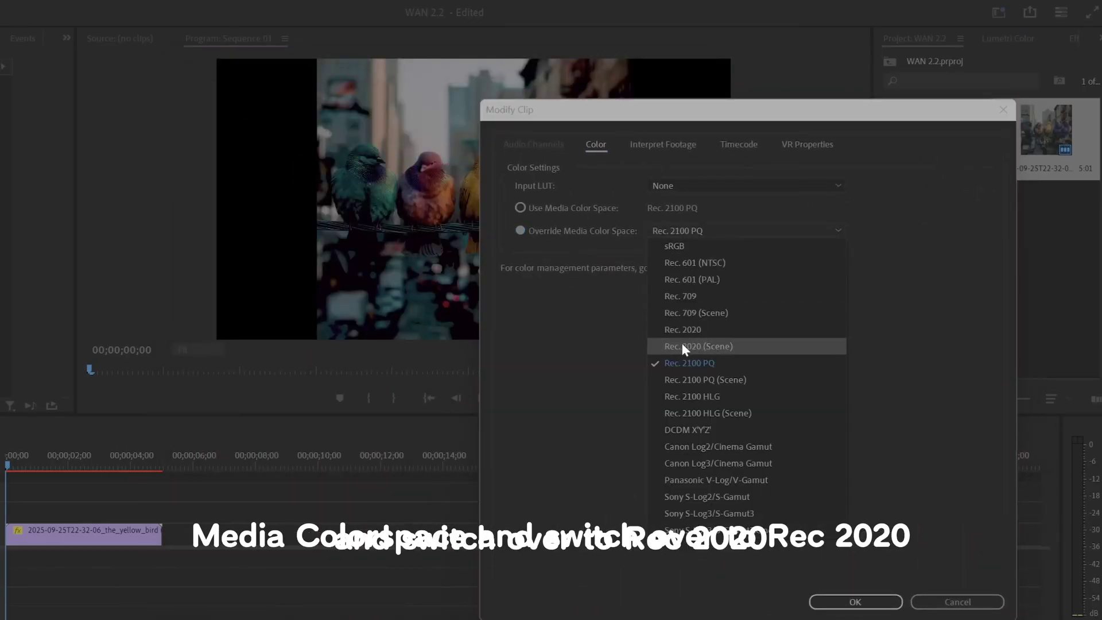
click(707, 346)
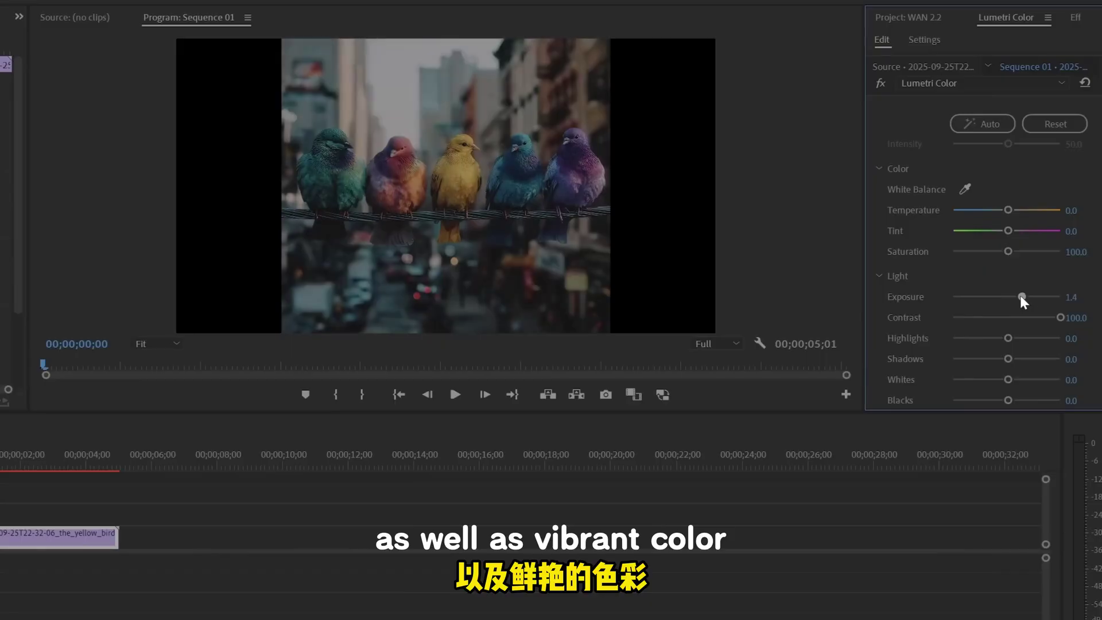
drag(1021, 295, 1020, 297)
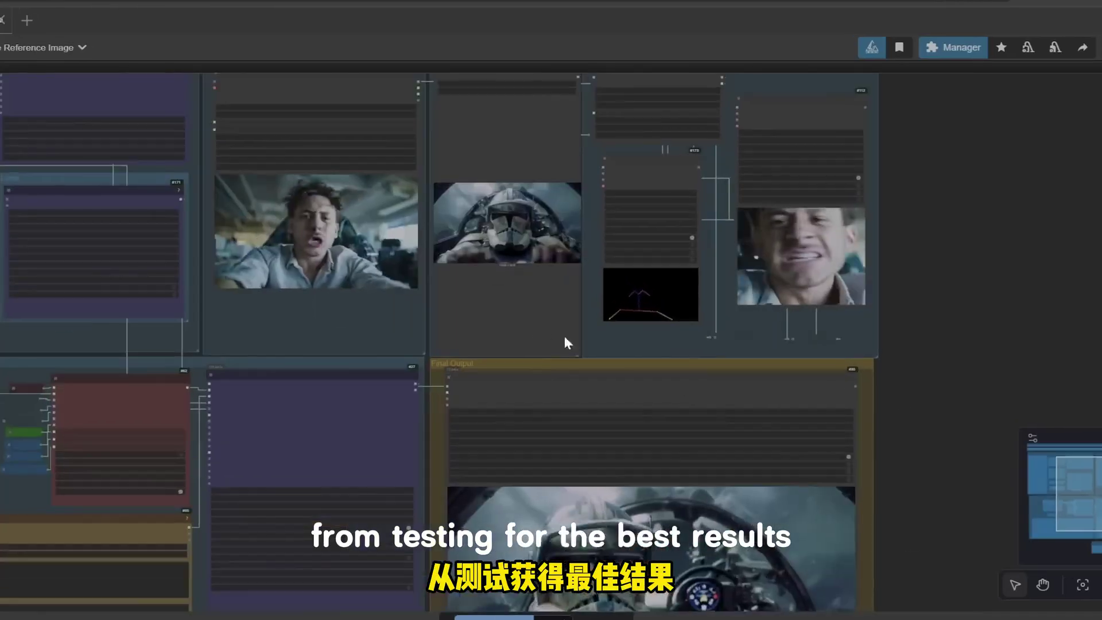
- In ComfyUI, compare the cockpit trooper reference image and its driving video with the final output
scroll(567, 344, up, 3)
drag(703, 320, 668, 174)
scroll(668, 175, down, 6)
scroll(677, 396, up, 3)
scroll(692, 406, down, 3)
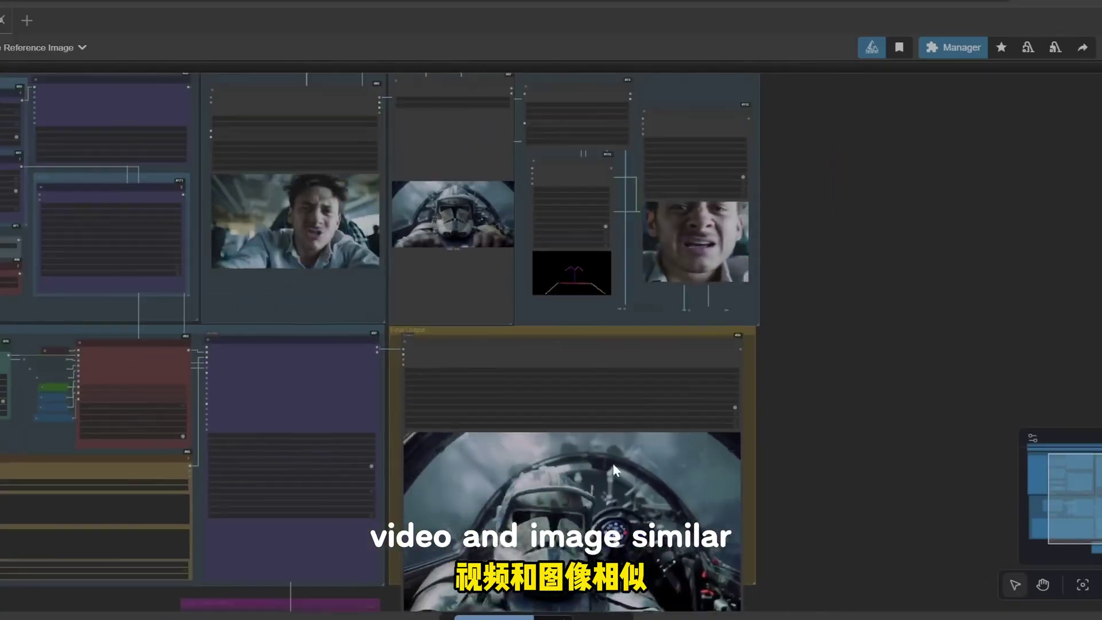
scroll(689, 363, up, 6)
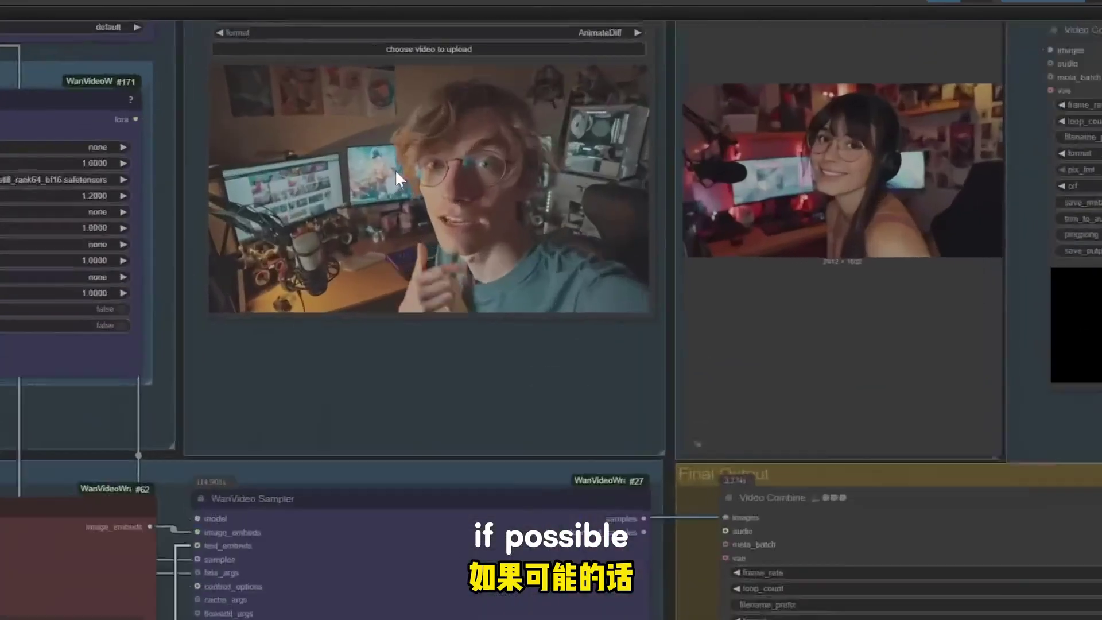
- Compare the driving videos and reference images of the streamer and samurai examples with their final outputs
scroll(395, 168, up, 3)
scroll(676, 399, down, 7)
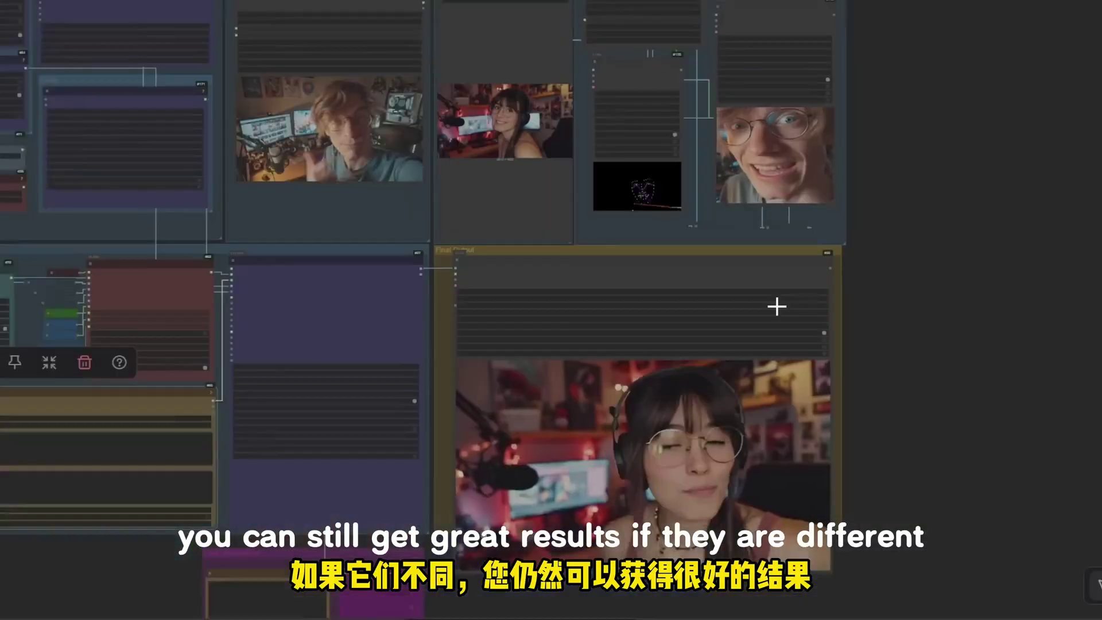
scroll(777, 307, up, 1)
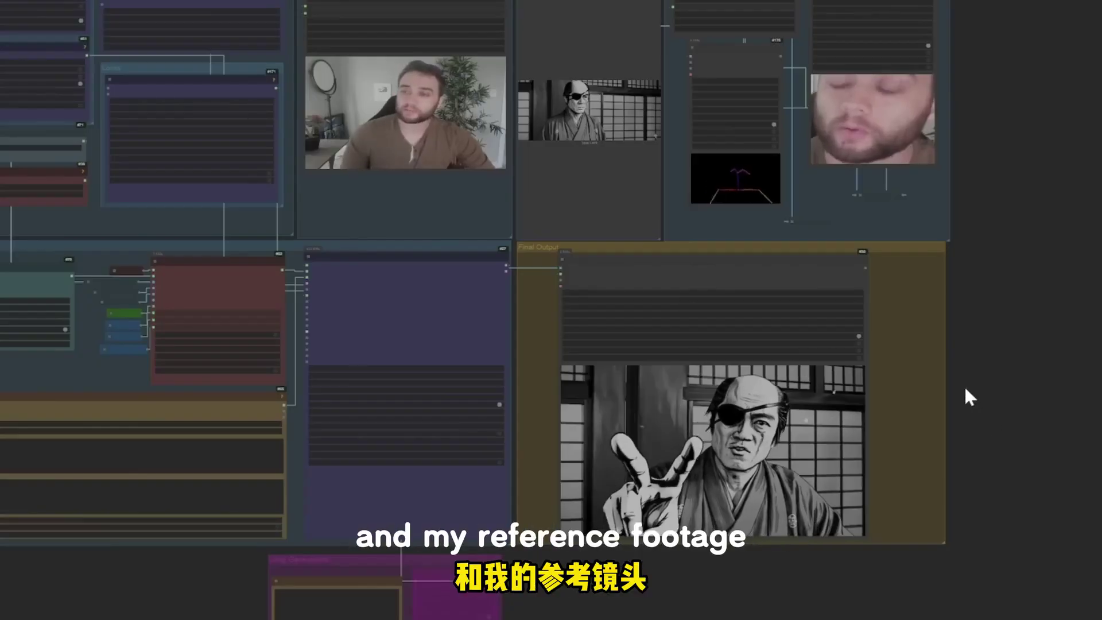
drag(960, 396, 988, 441)
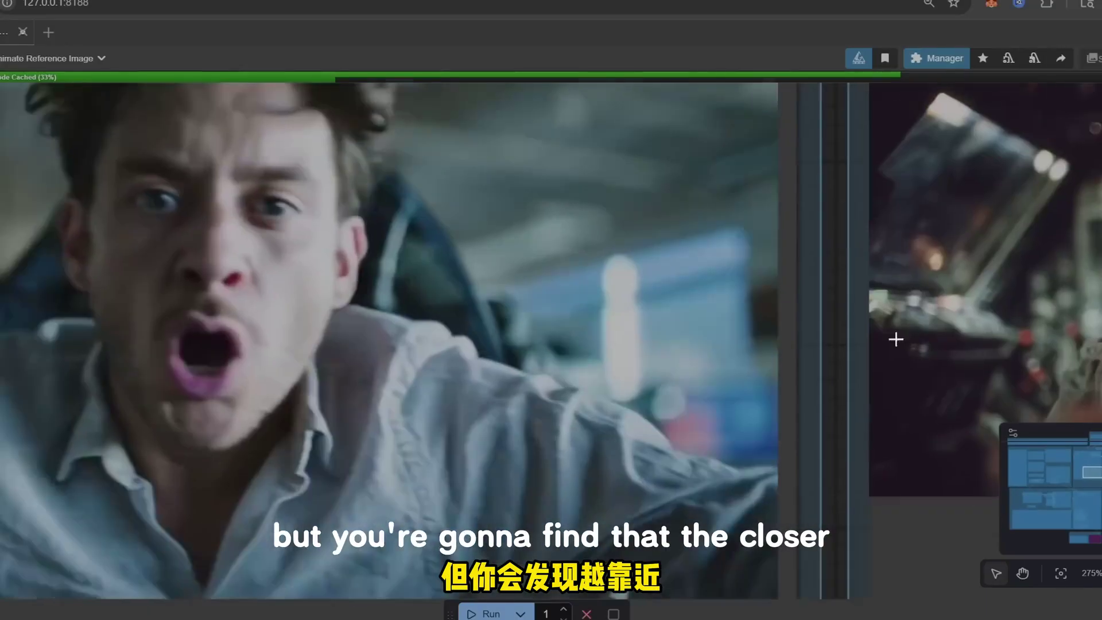
- Compare the dark cockpit pilot reference image with the driving video, and inspect the generated pilot in Final Output
scroll(191, 170, down, 18)
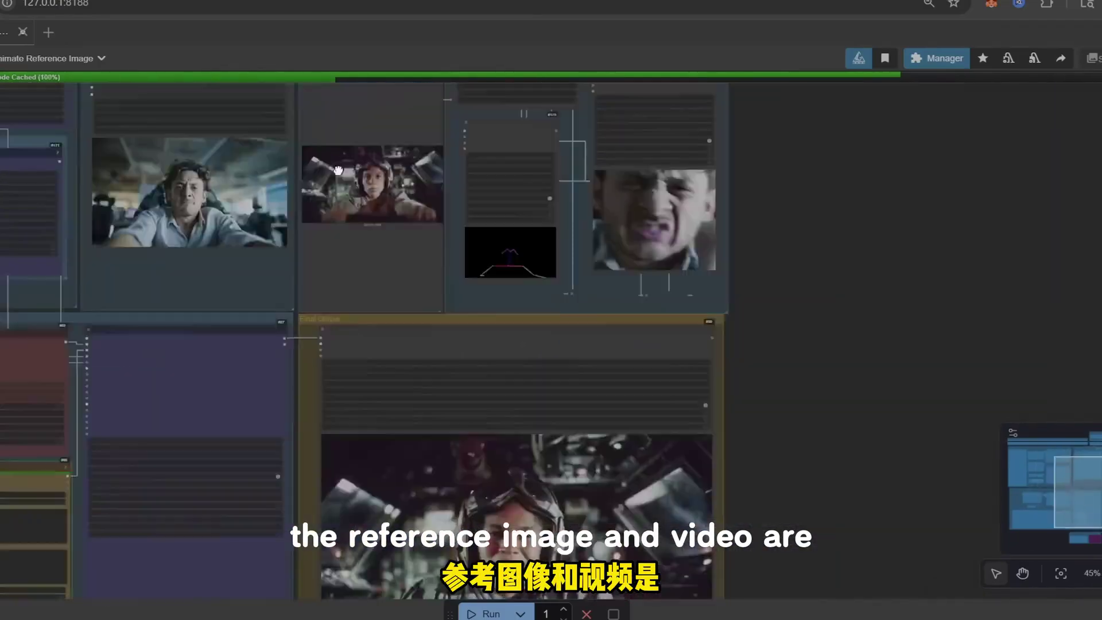
drag(532, 477, 447, 356)
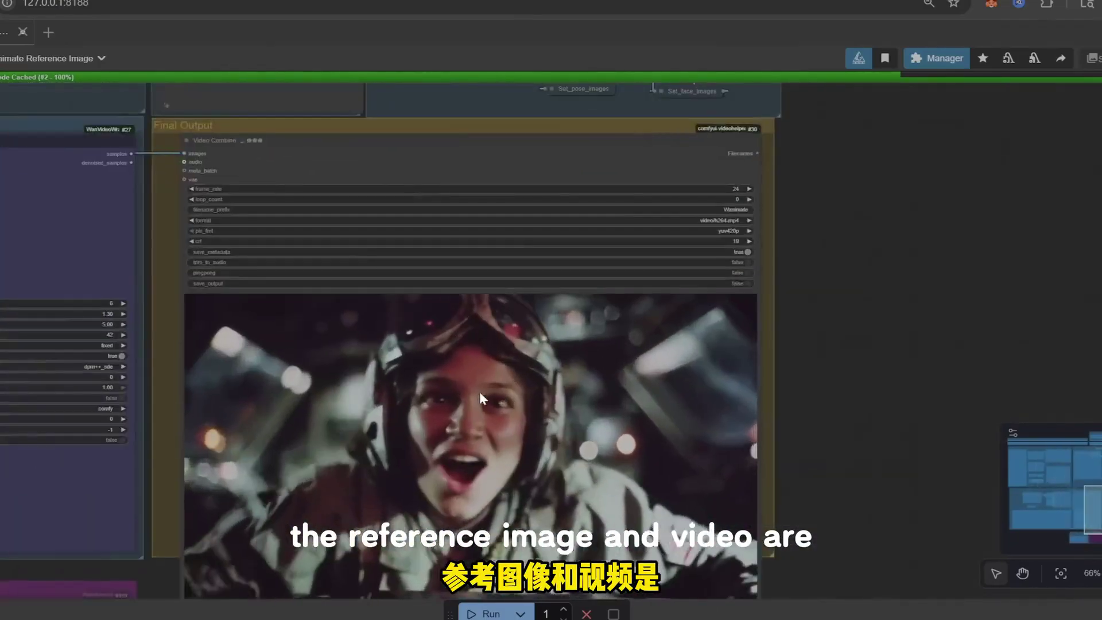
scroll(514, 459, up, 5)
scroll(513, 460, down, 10)
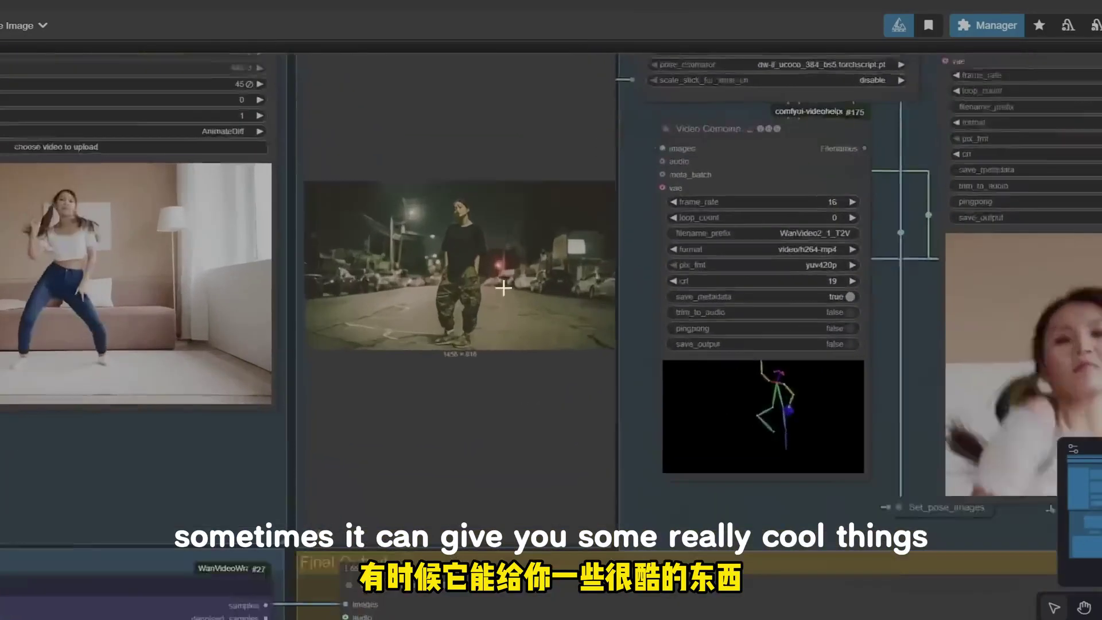
- Examine how the dancing woman's driving video and the night street reference image combine in the final output
scroll(450, 229, up, 5)
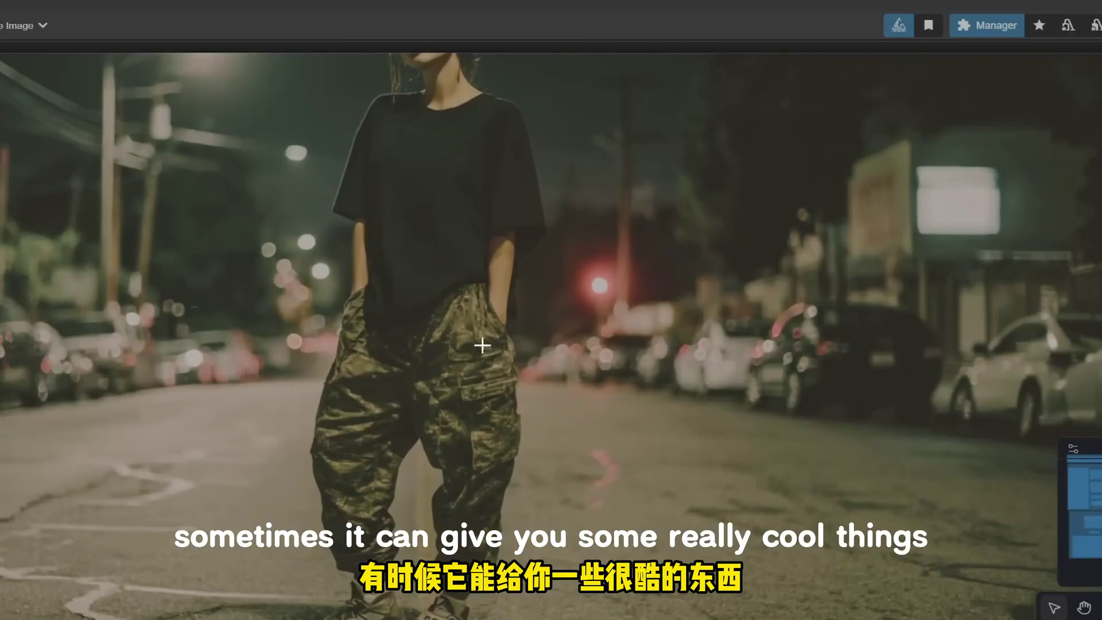
scroll(457, 380, down, 12)
drag(526, 517, 409, 96)
drag(726, 527, 444, 97)
scroll(444, 97, down, 4)
scroll(574, 422, up, 5)
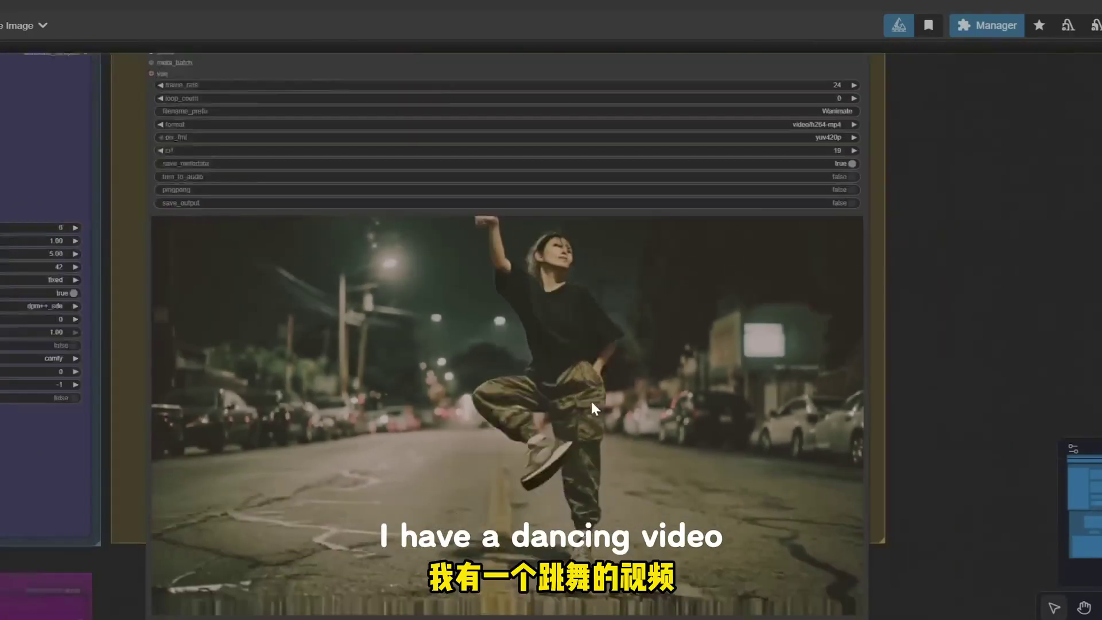
scroll(591, 399, down, 3)
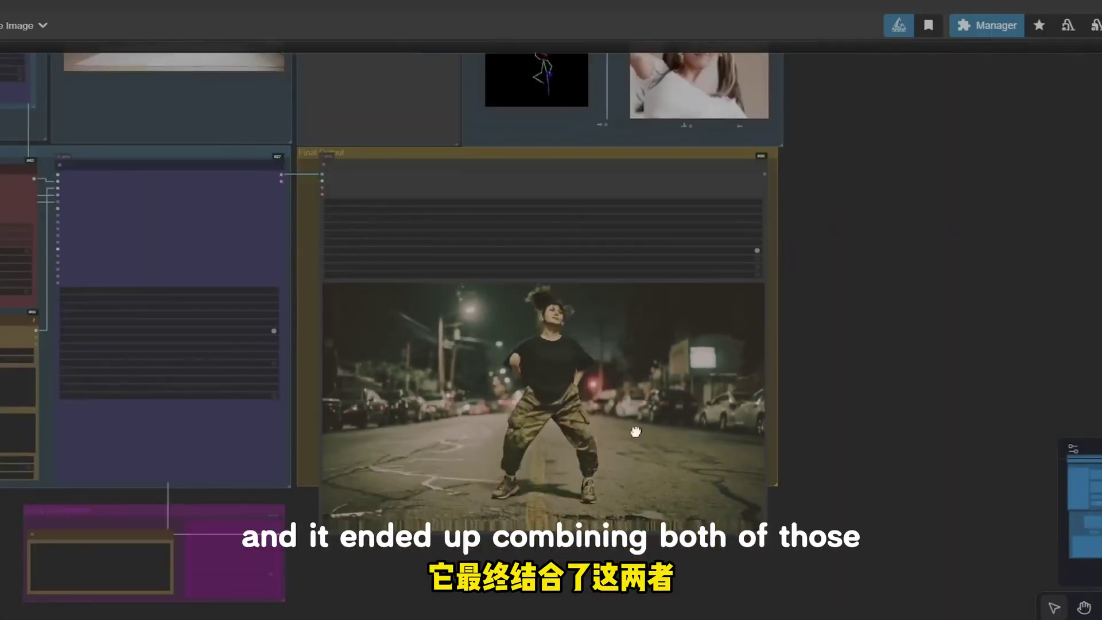
scroll(648, 429, down, 2)
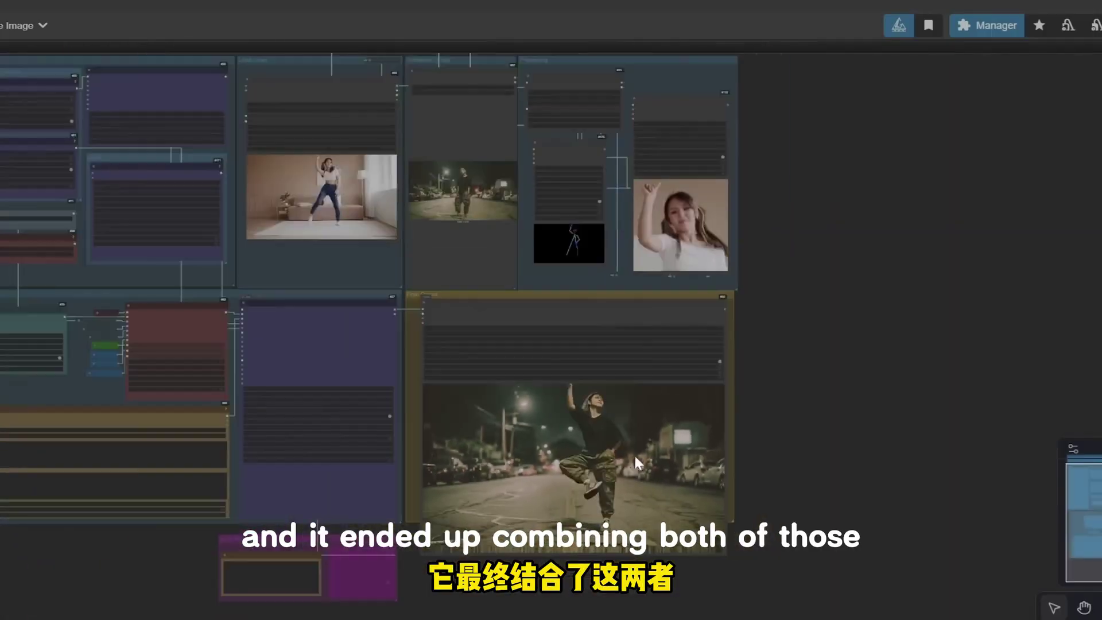
drag(682, 407, 681, 425)
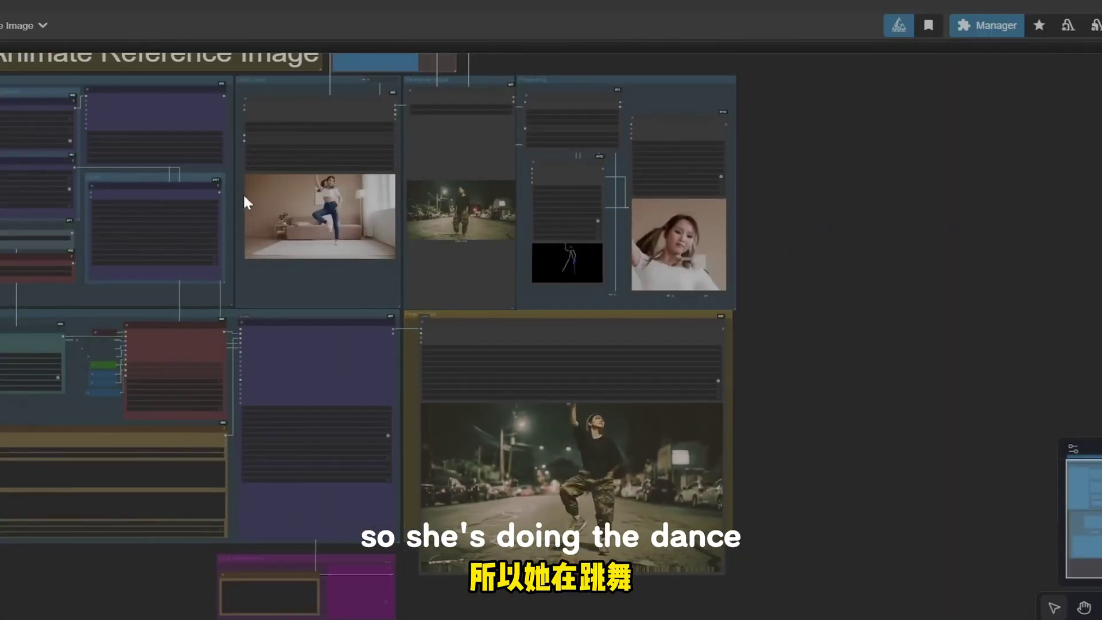
drag(679, 477, 726, 508)
scroll(722, 512, up, 1)
scroll(722, 512, up, 1)
scroll(666, 563, up, 10)
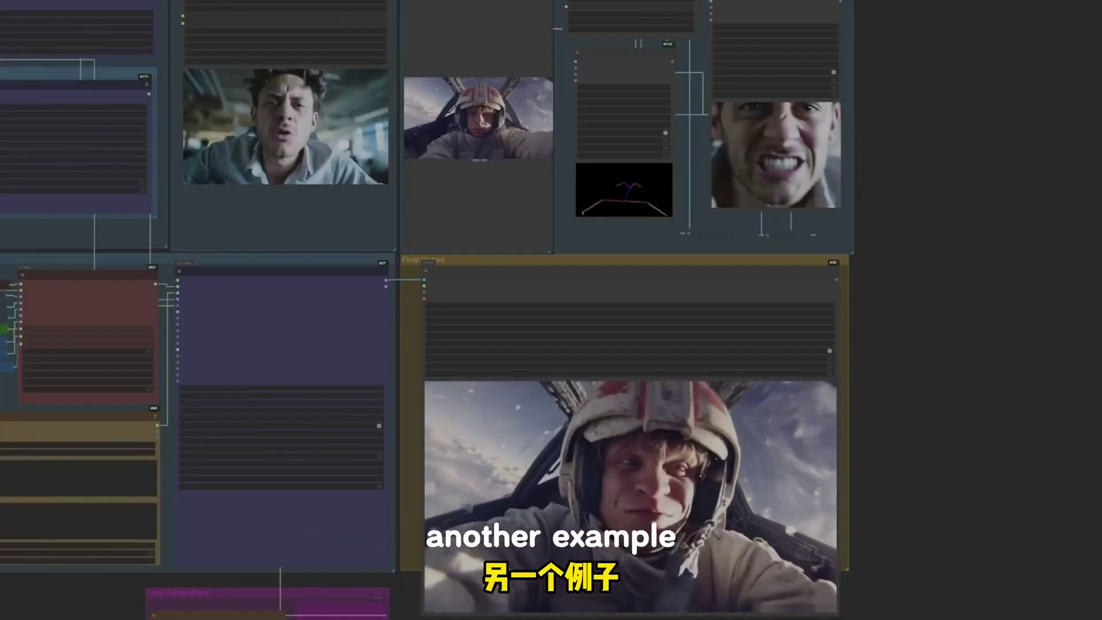
- Sync the video previews from the final Video Combine node and inspect the red-and-white-helmeted pilot output up close
drag(935, 344, 956, 339)
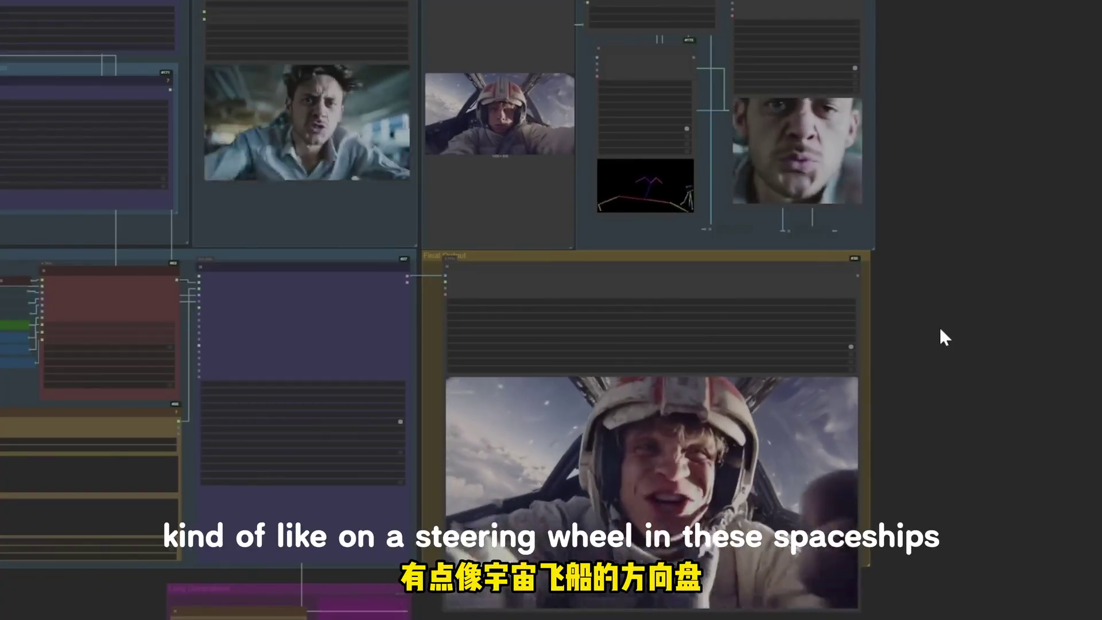
right_click(705, 470)
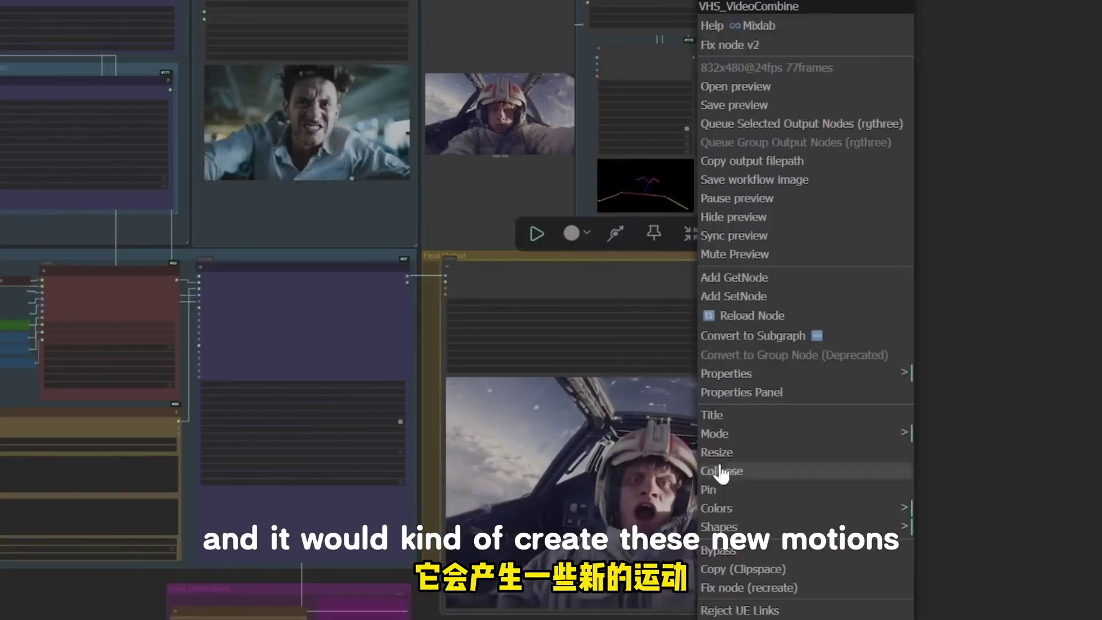
click(782, 247)
scroll(779, 567, up, 6)
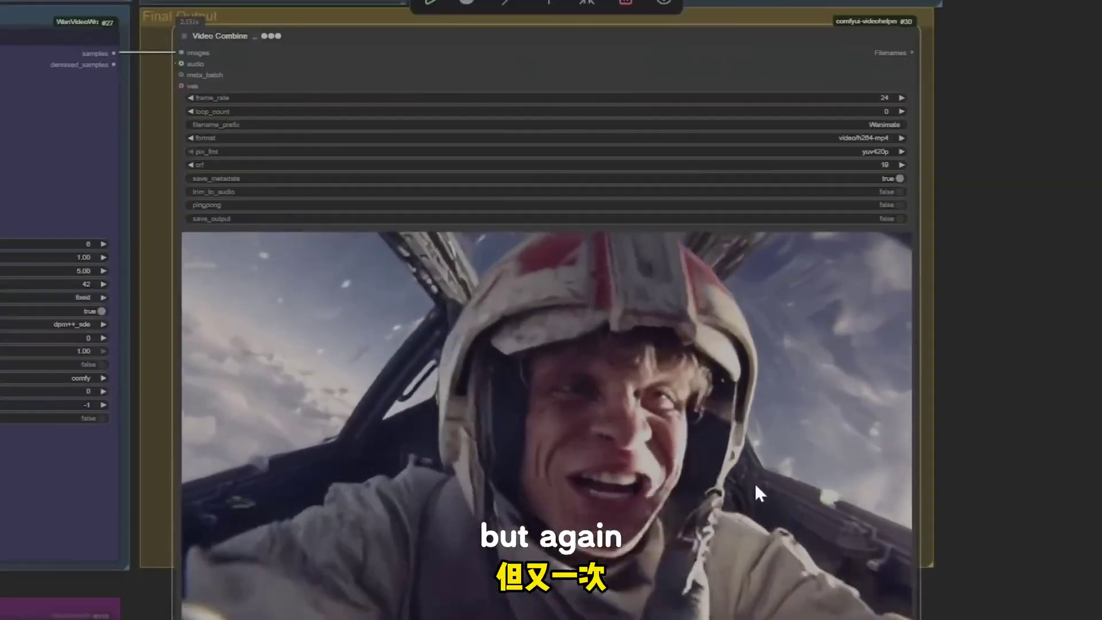
scroll(753, 481, down, 5)
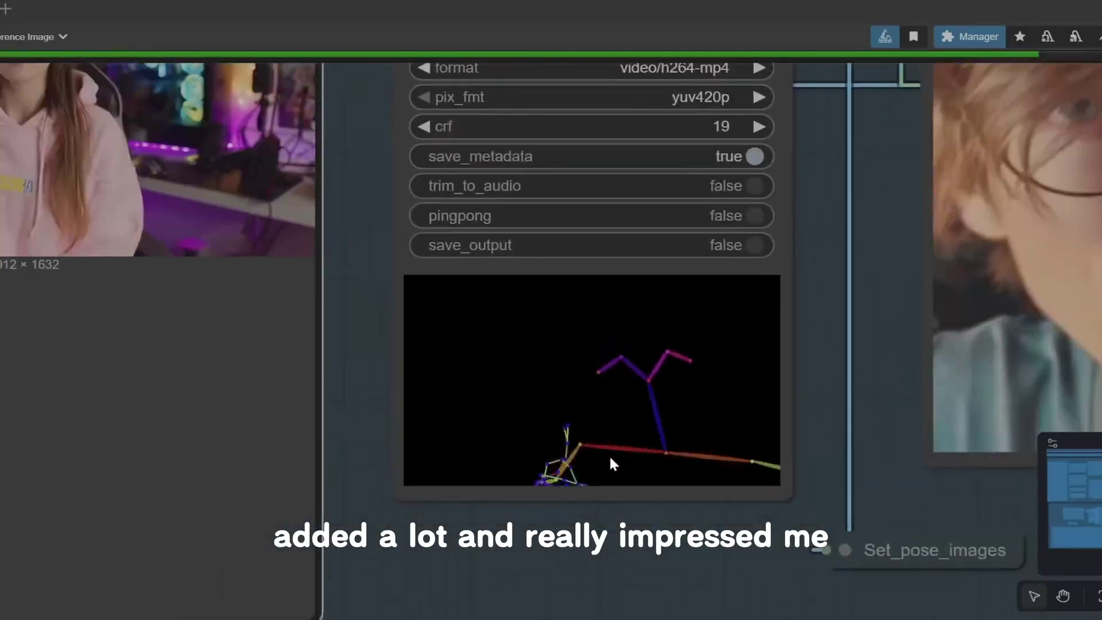
- Inspect the driving video of the man in round glasses up close, coming from its pose skeleton preview
scroll(606, 458, down, 7)
drag(241, 451, 712, 485)
scroll(419, 368, up, 9)
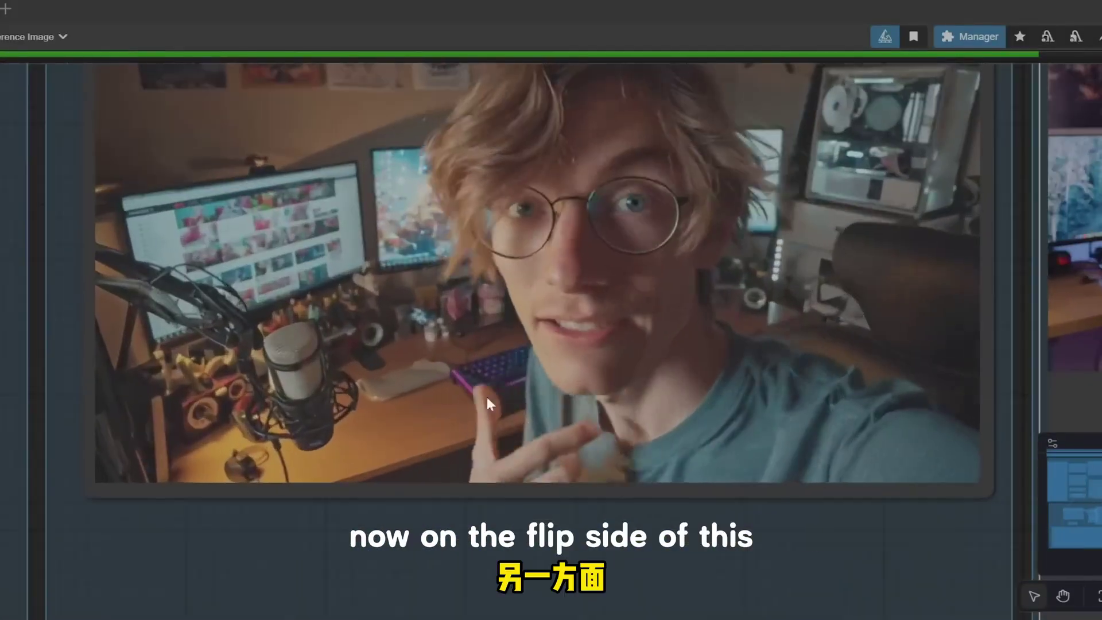
- Compare the bespectacled man's driving video and the pink-hoodie woman's reference image with the generated woman in Final Output
scroll(542, 425, down, 4)
drag(798, 425, 438, 173)
scroll(420, 324, down, 5)
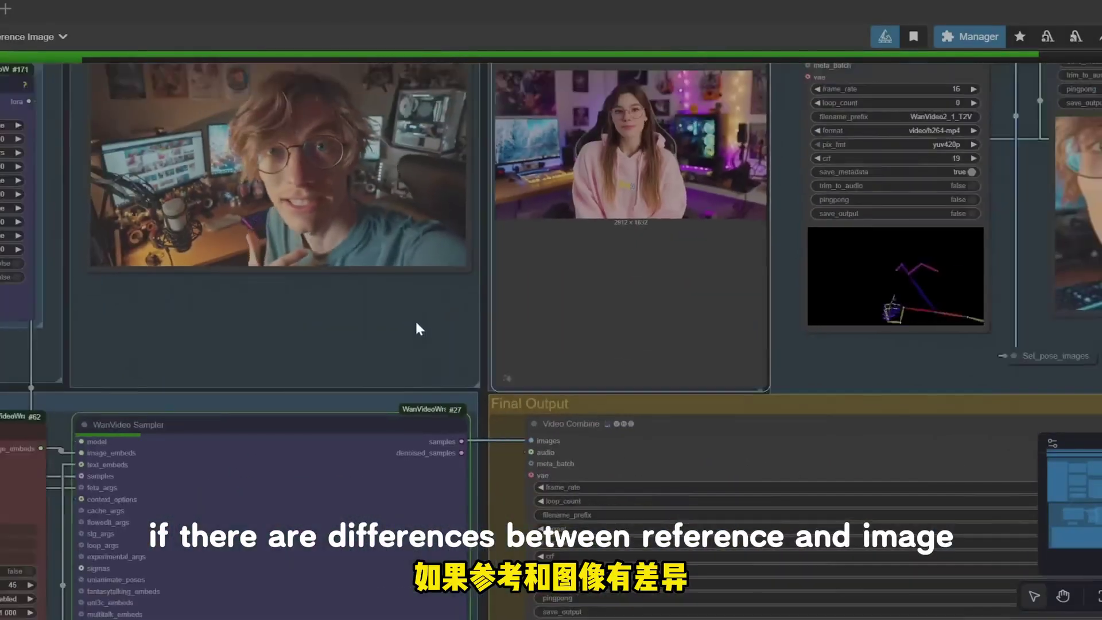
scroll(418, 328, up, 5)
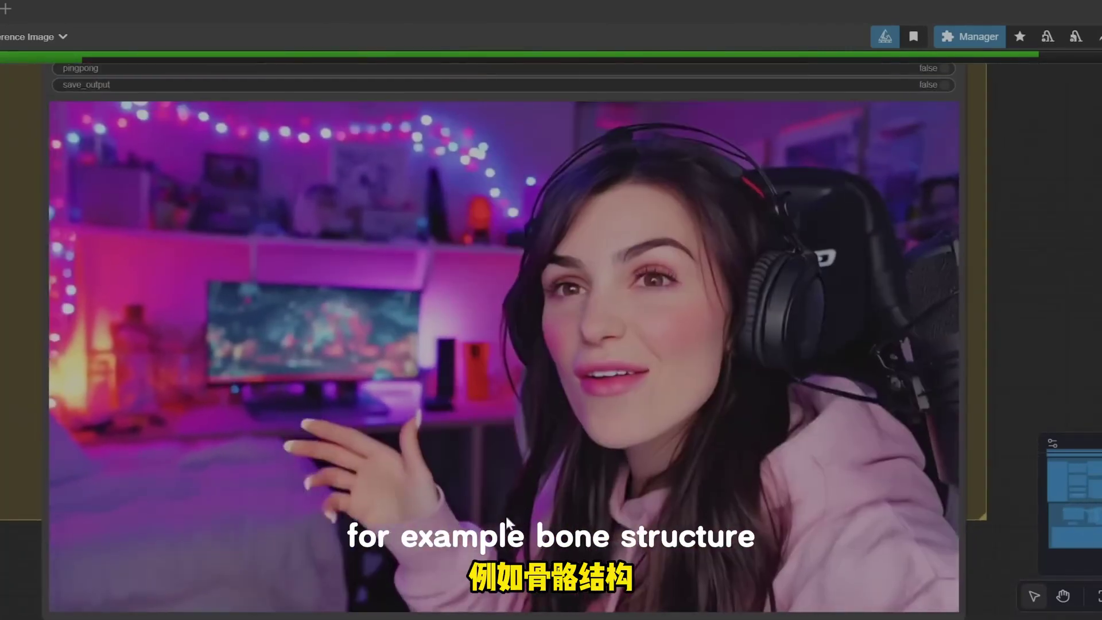
scroll(531, 565, down, 5)
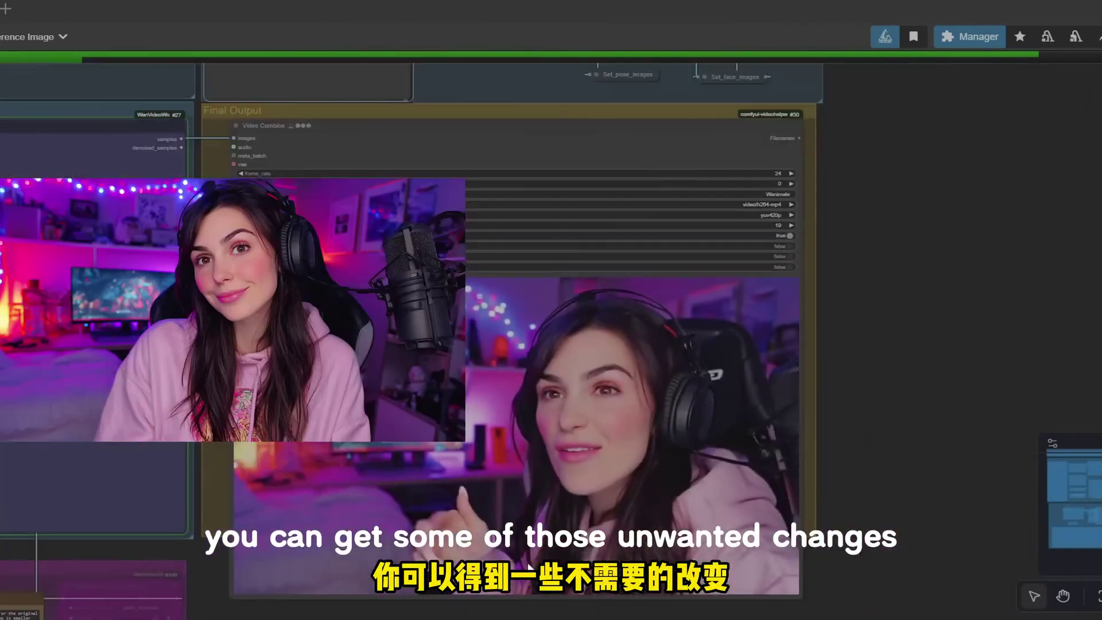
scroll(654, 436, down, 5)
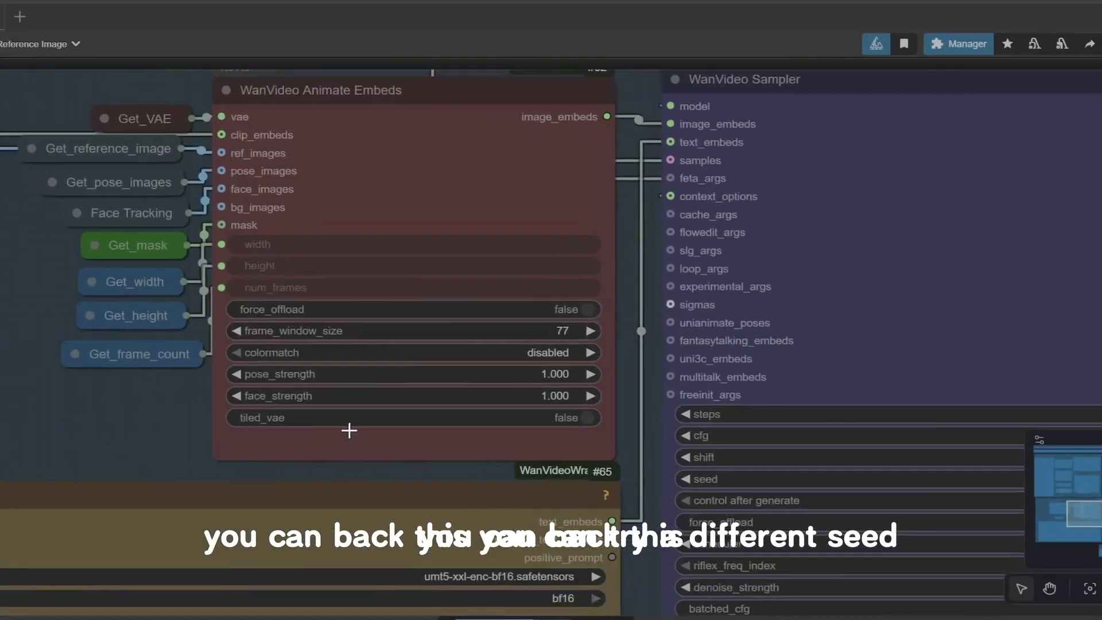
- Set face_strength to 1.5 in the WanVideo Animate Embeds node
scroll(349, 431, up, 5)
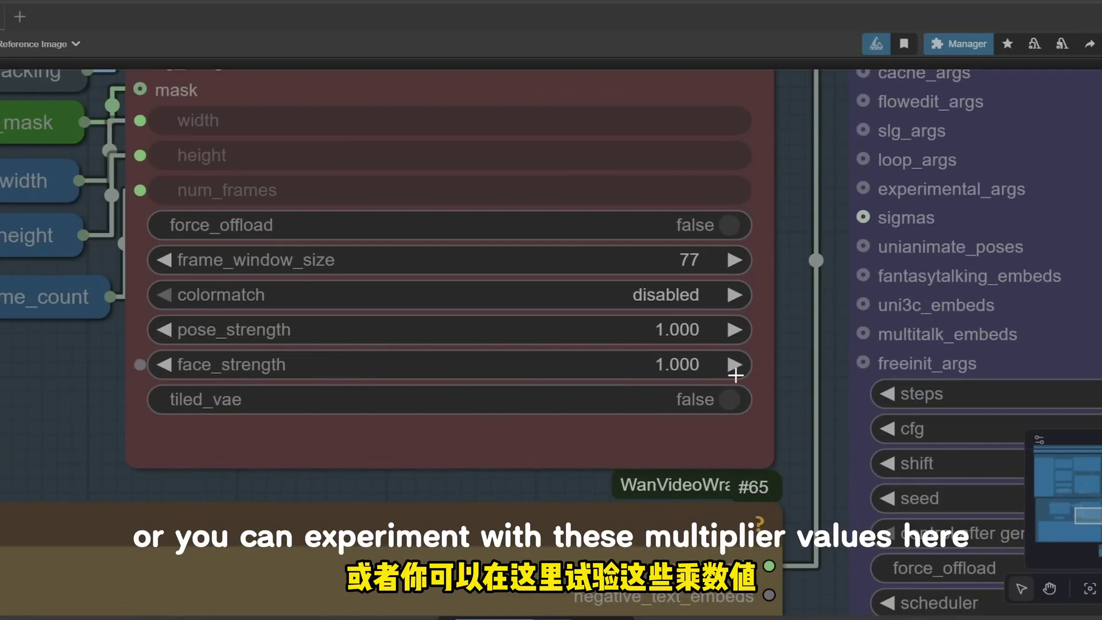
click(656, 366)
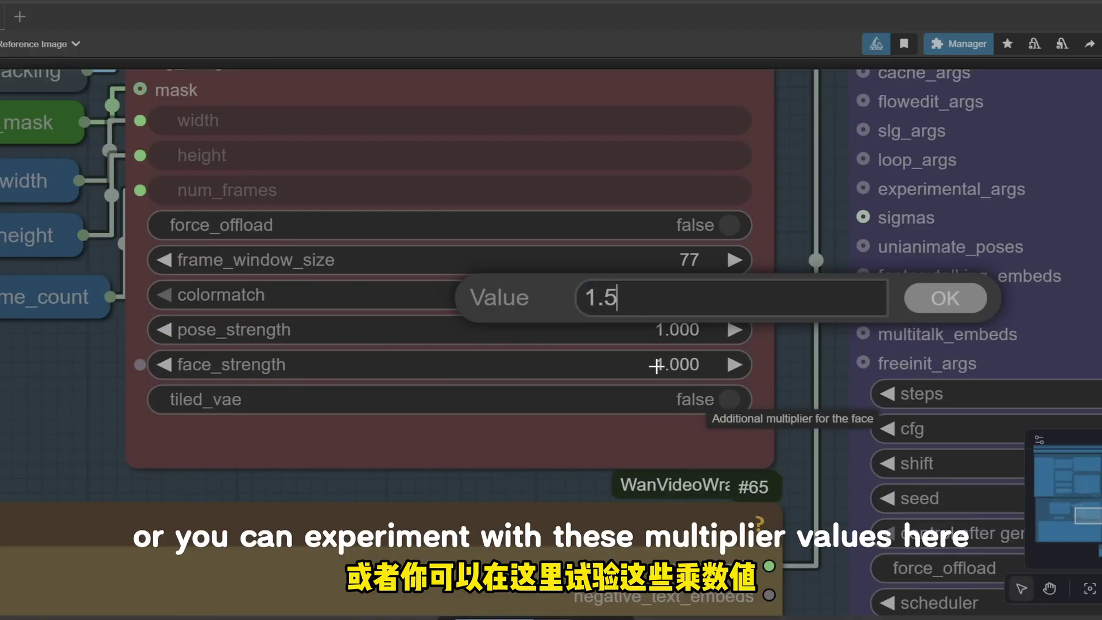
click(940, 297)
scroll(712, 480, down, 5)
drag(756, 471, 199, 349)
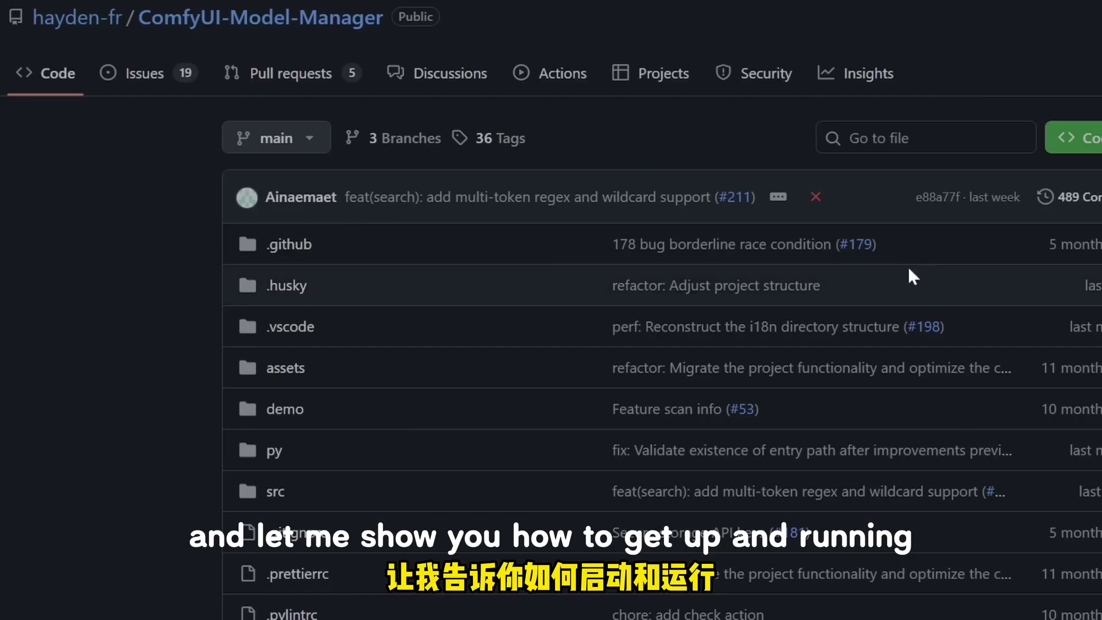
- Copy the git clone command from the installation section of the ComfyUI-Model-Manager README on GitHub
scroll(842, 293, down, 10)
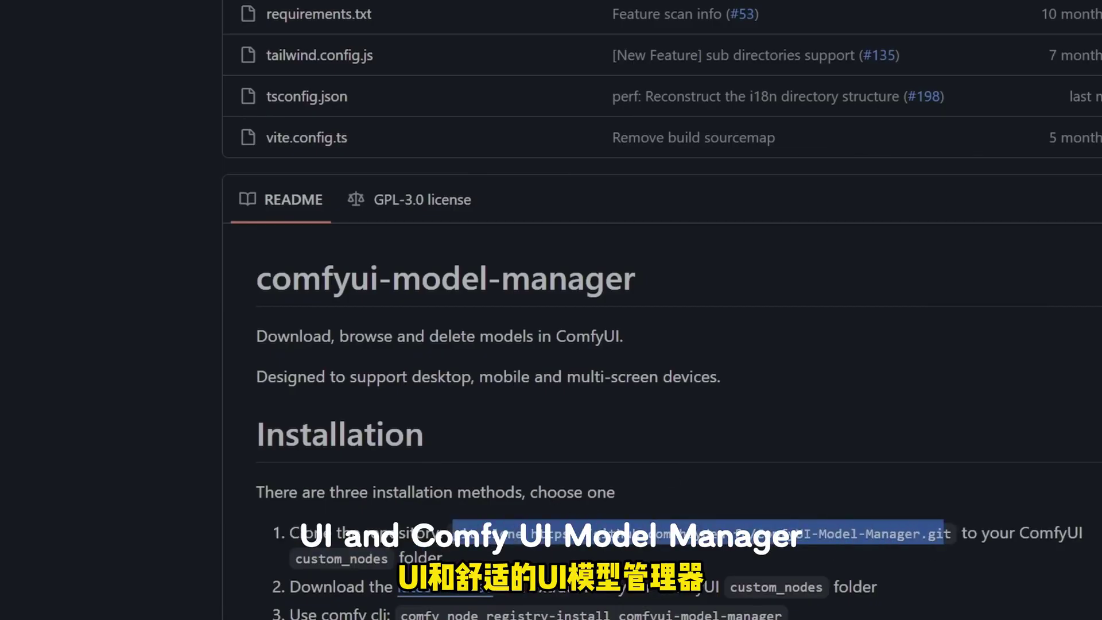
right_click(945, 532)
click(1058, 277)
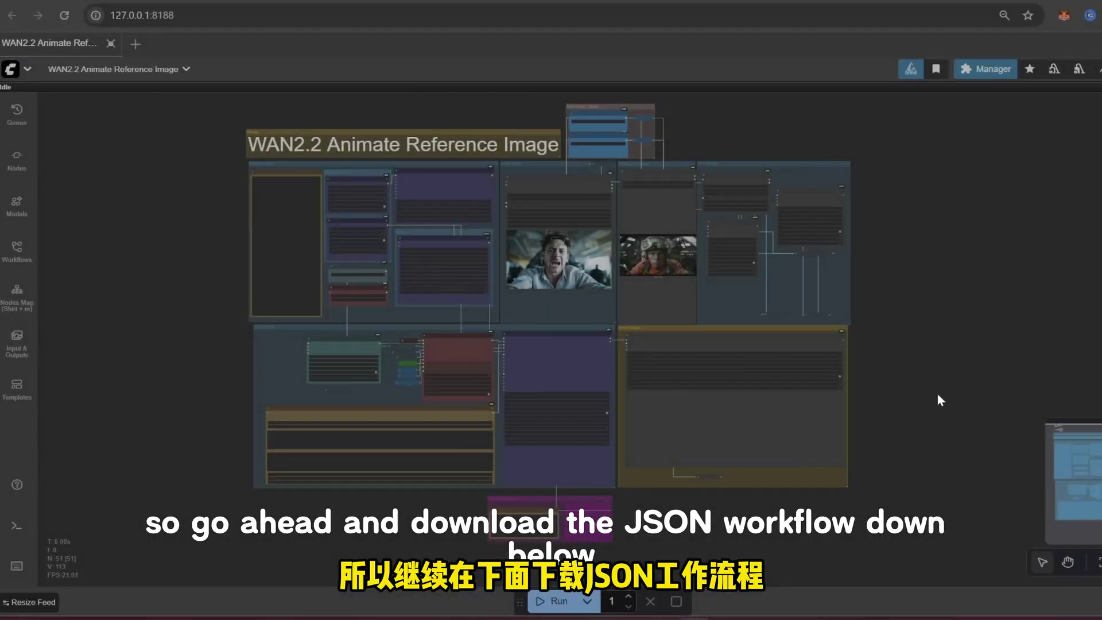
drag(940, 402, 943, 411)
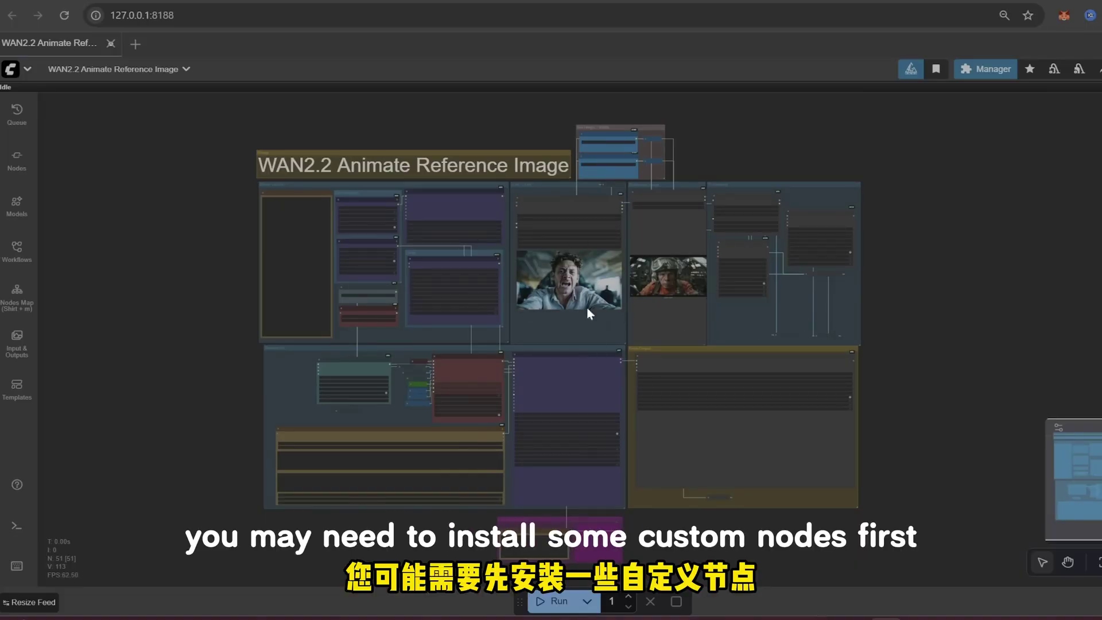
scroll(314, 308, up, 3)
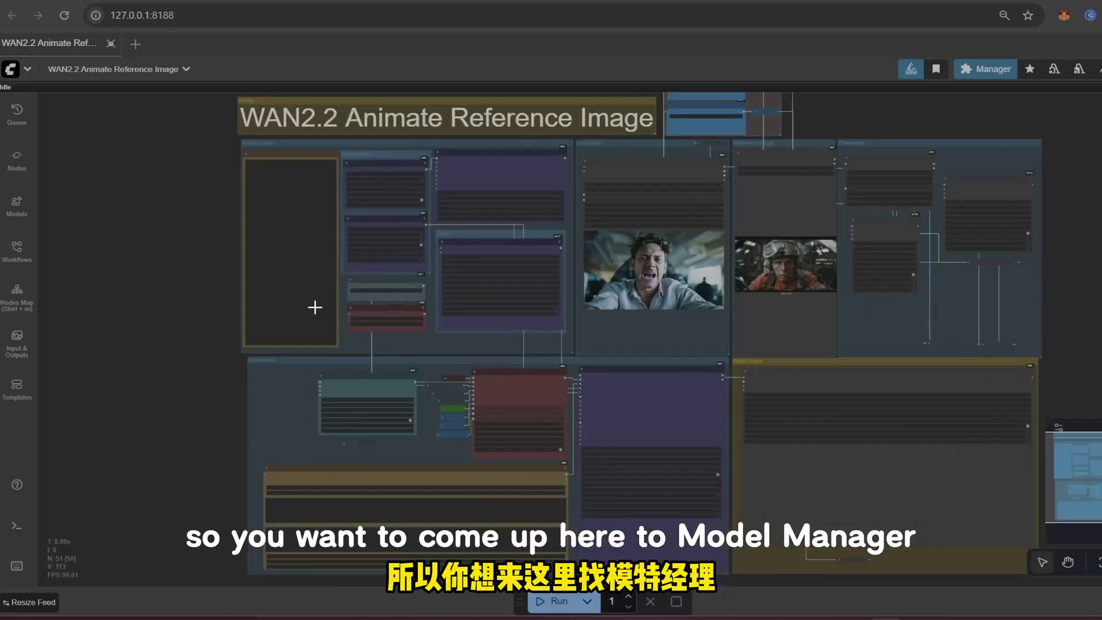
scroll(429, 323, down, 3)
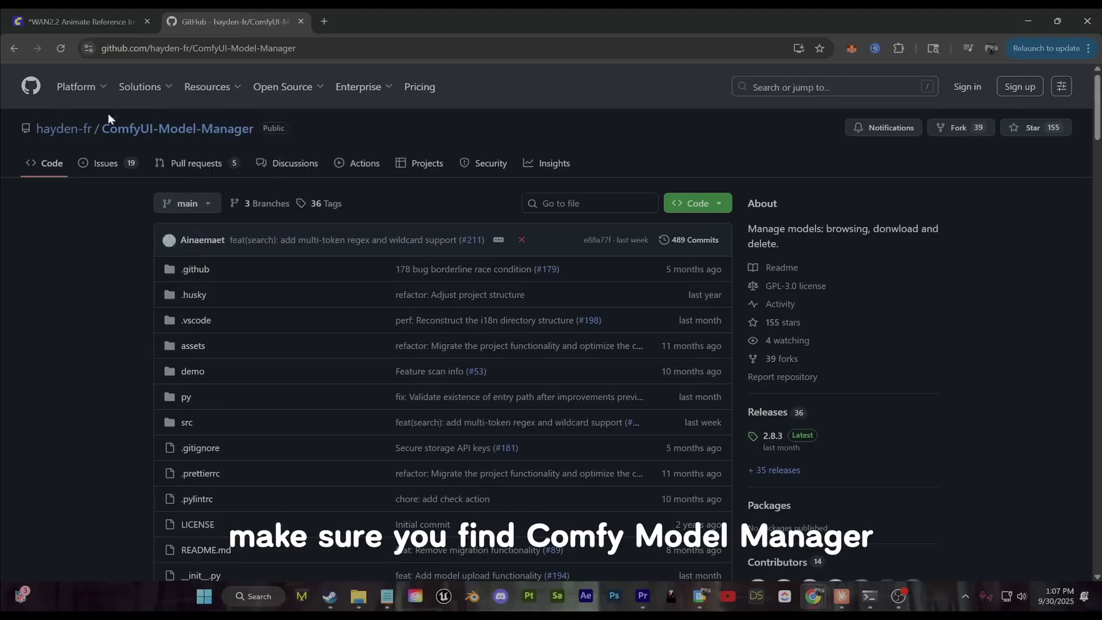
- Review the installation methods in the ComfyUI-Model-Manager README on GitHub
scroll(391, 314, down, 15)
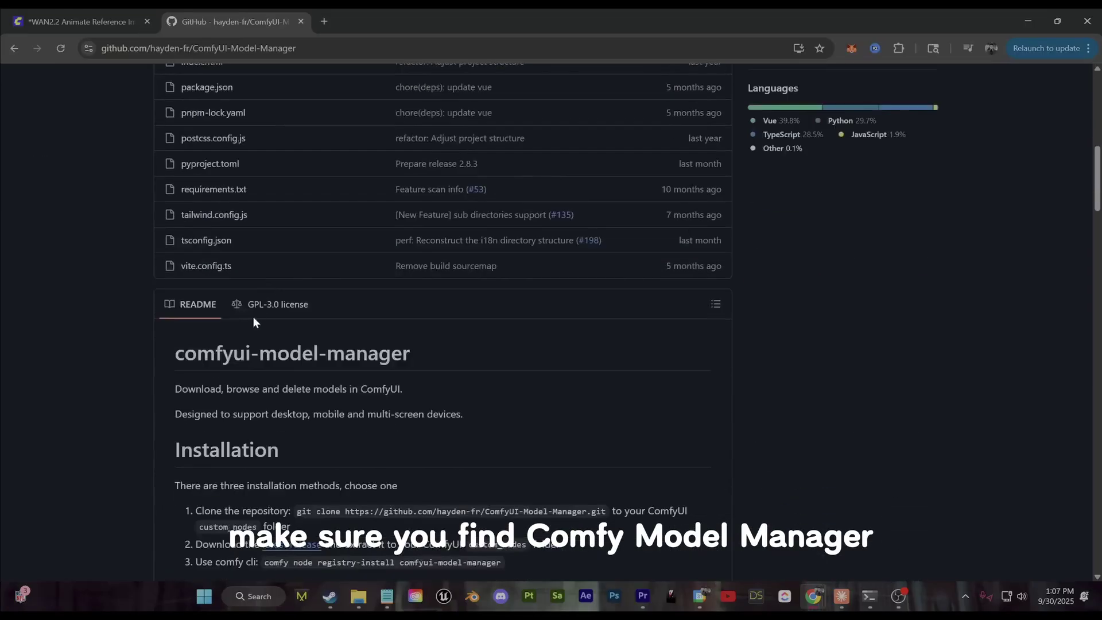
scroll(307, 233, up, 3)
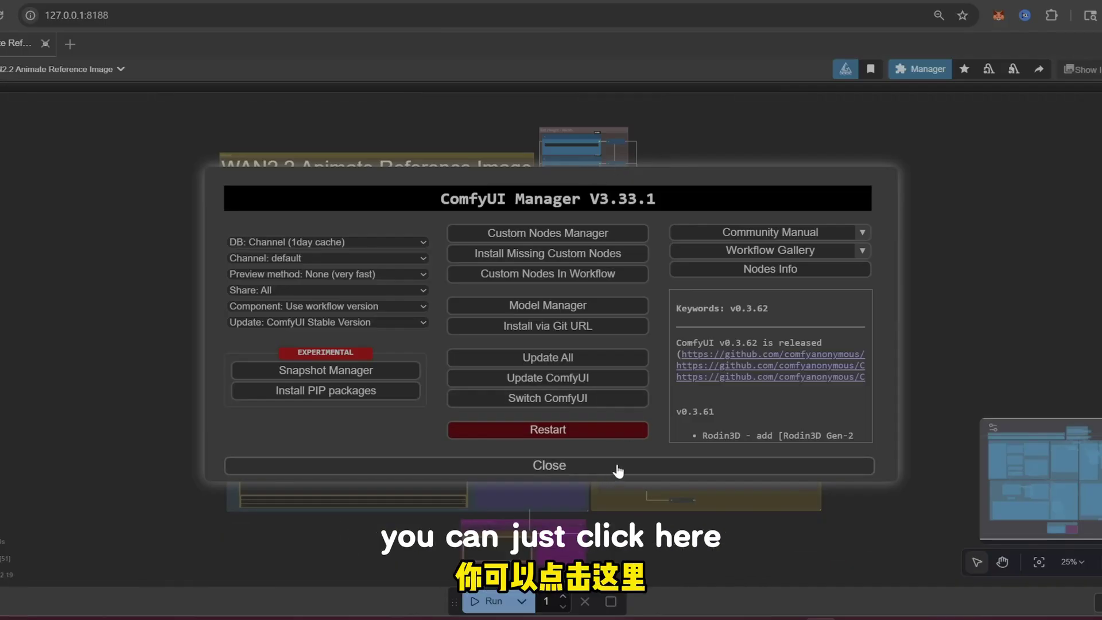
- Reopen the ComfyUI Manager dialog and look over its options for missing custom nodes and models
click(615, 467)
click(907, 85)
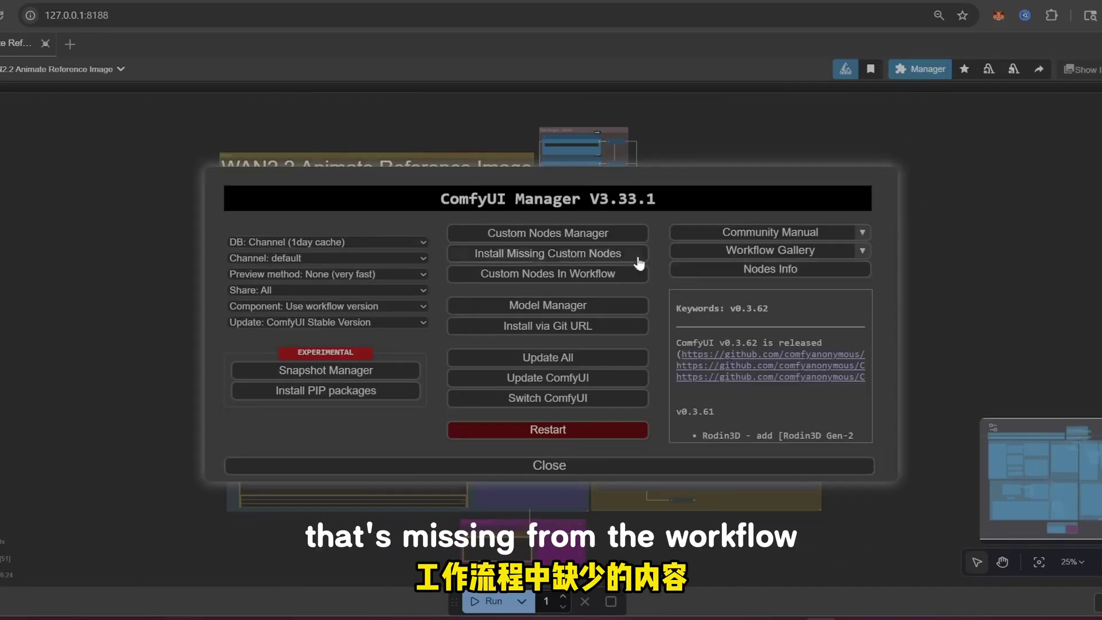
click(550, 306)
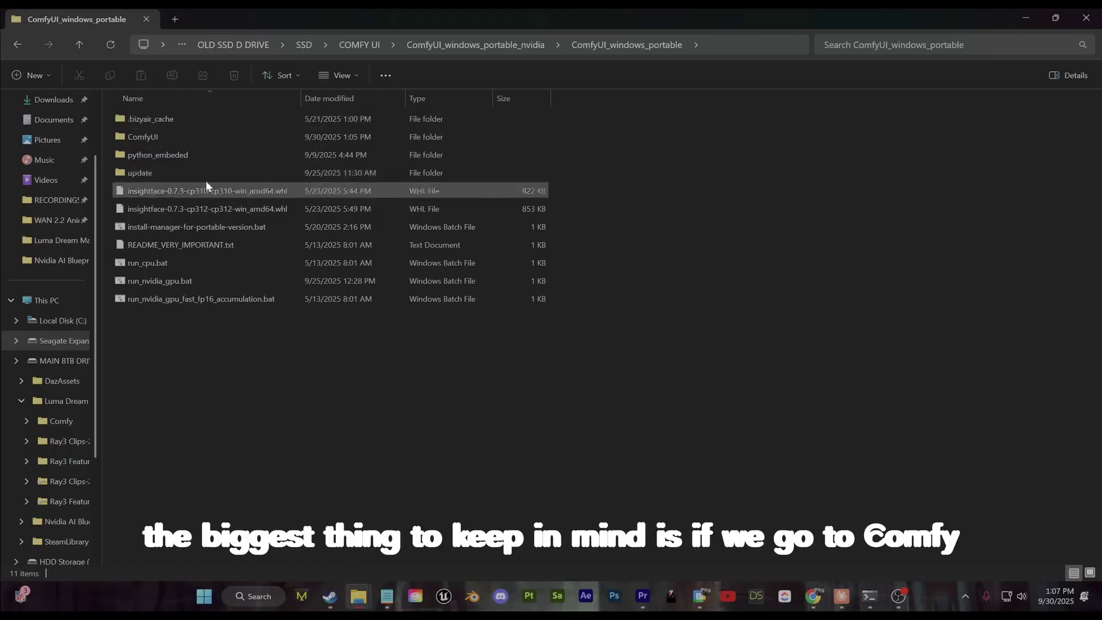
- In File Explorer, open the custom_nodes folder inside ComfyUI and locate the ComfyUI-WanVideoWrapper folder
double_click(175, 139)
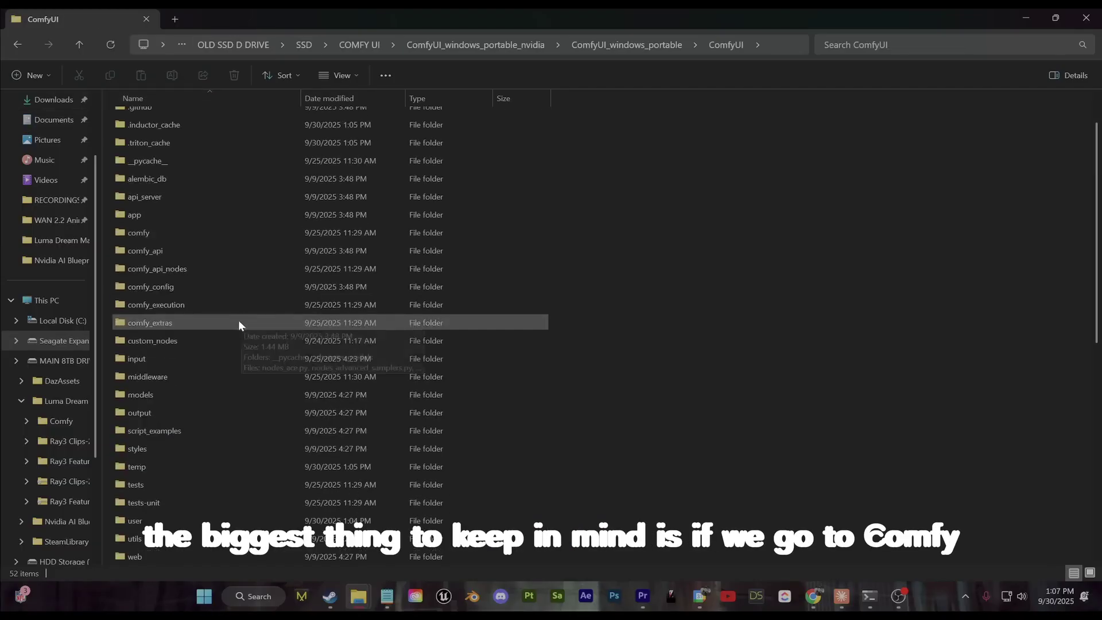
scroll(176, 402, down, 3)
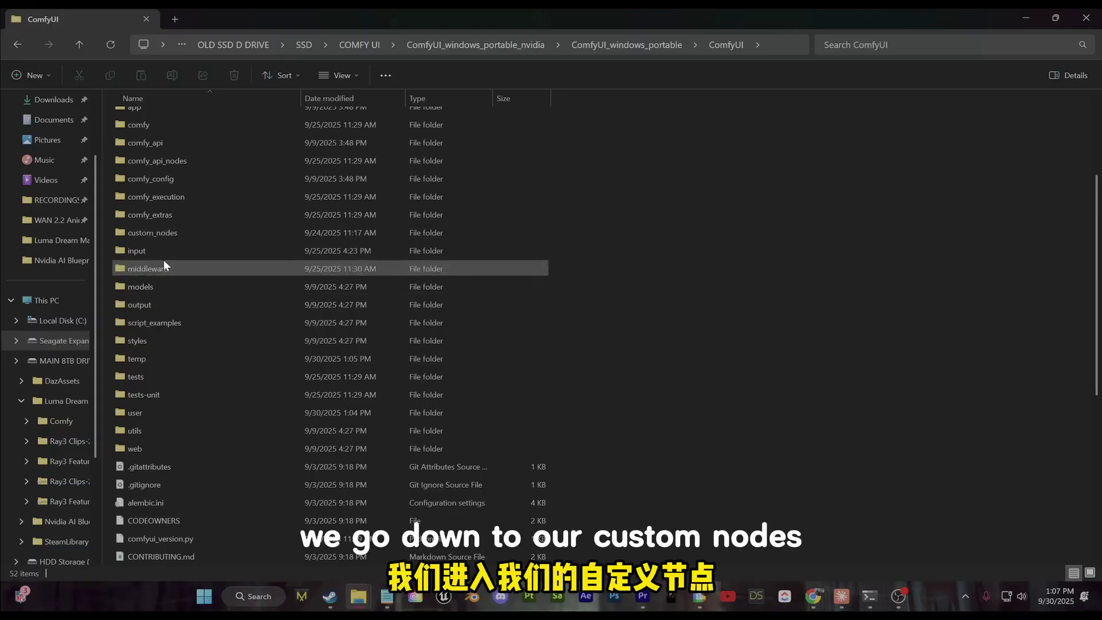
scroll(172, 275, up, 1)
double_click(180, 279)
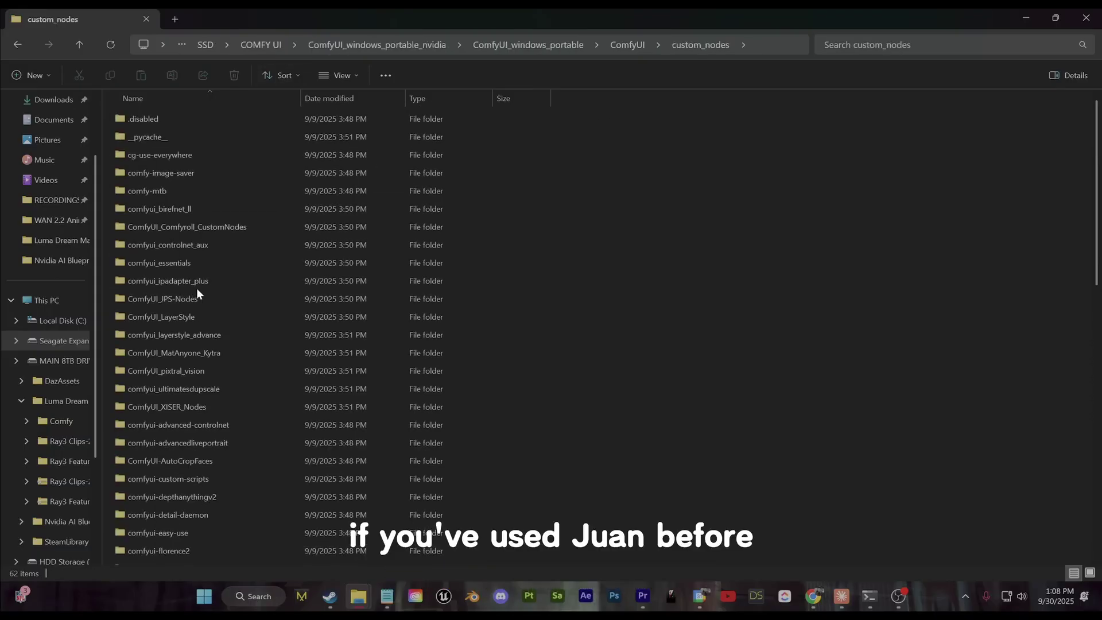
scroll(196, 288, down, 10)
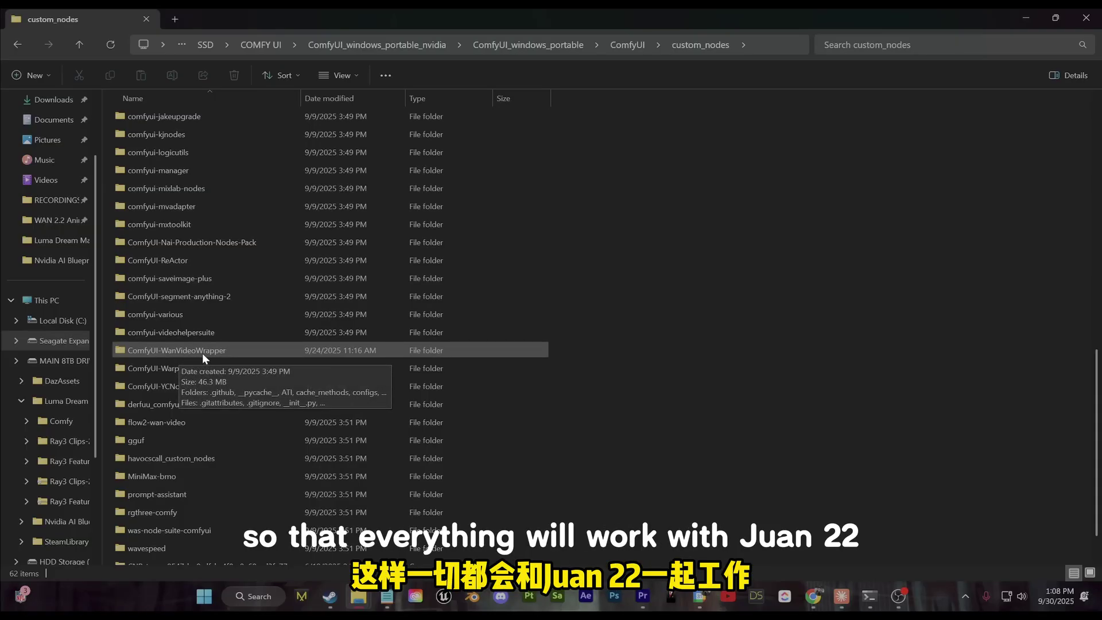
scroll(225, 413, up, 1)
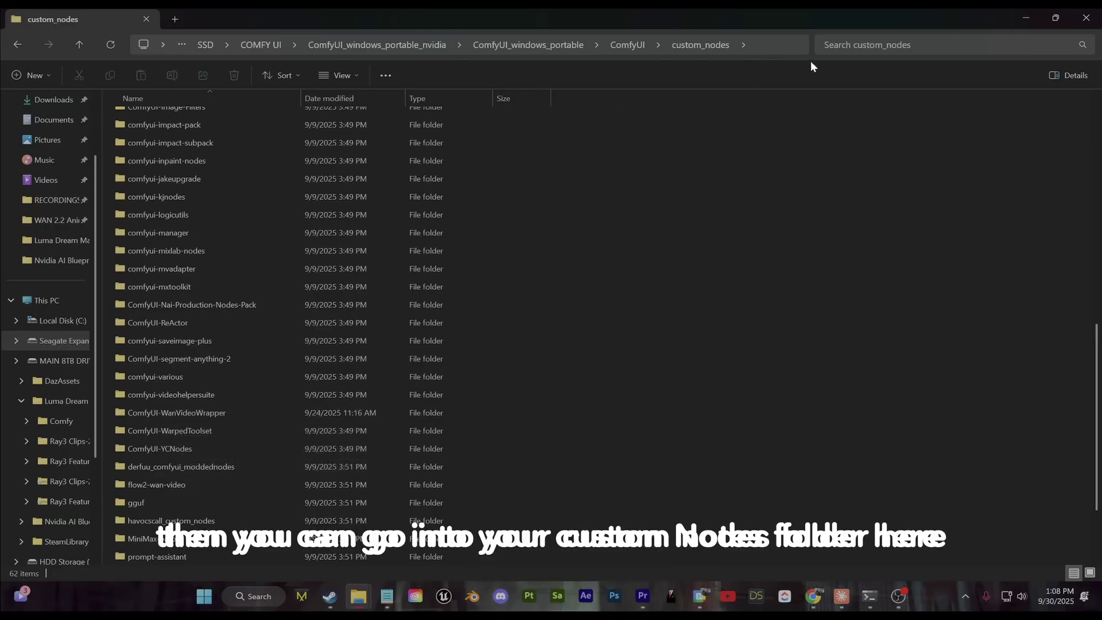
- Open a command prompt in the custom_nodes folder using cmd and close it
click(778, 45)
text(cmd)
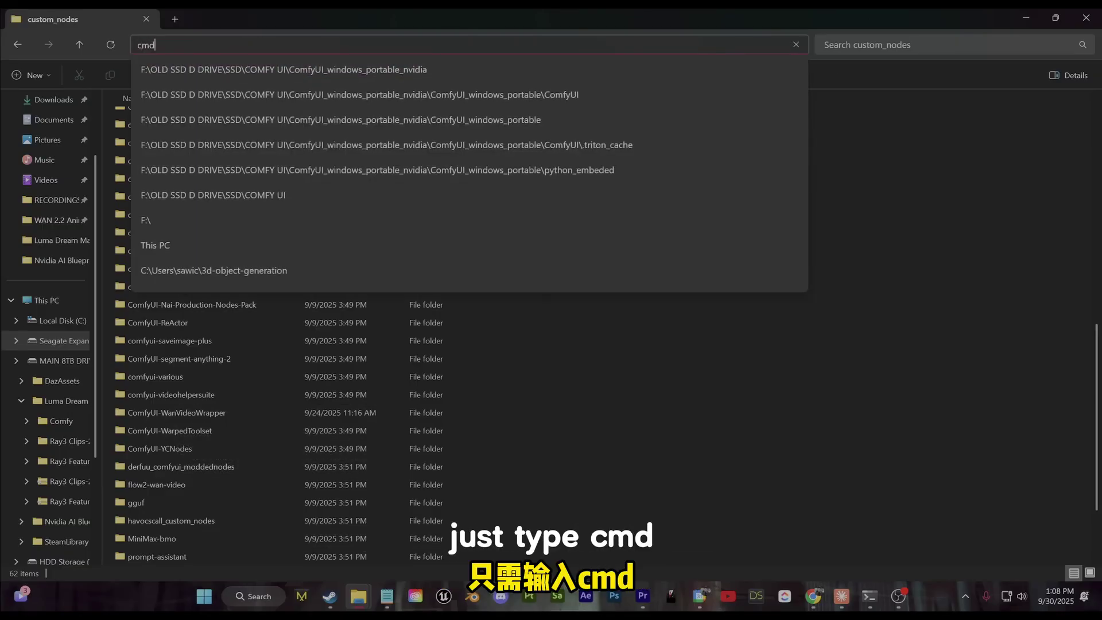
key(Return)
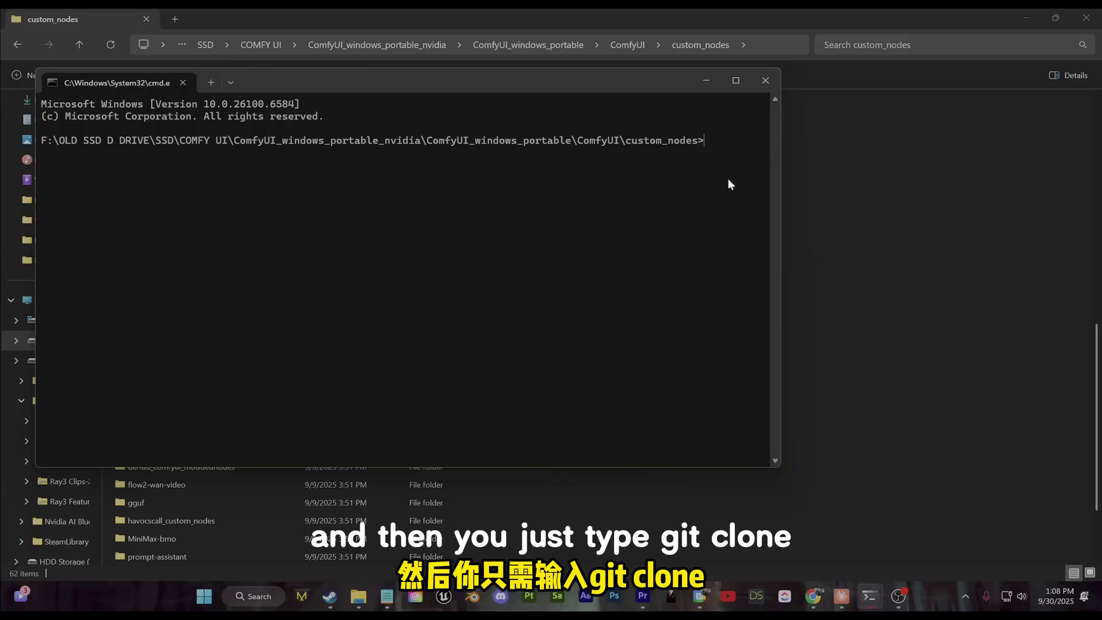
click(779, 70)
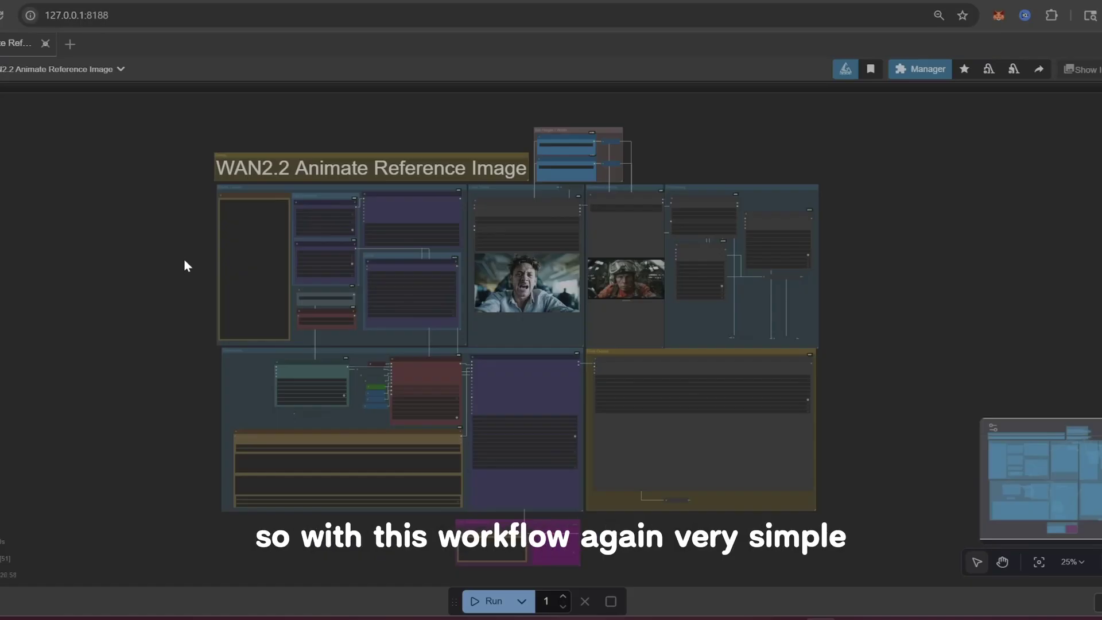
- Examine the model, LoRA, text encoder and VAE links in the workflow's Model Links note
scroll(207, 266, up, 3)
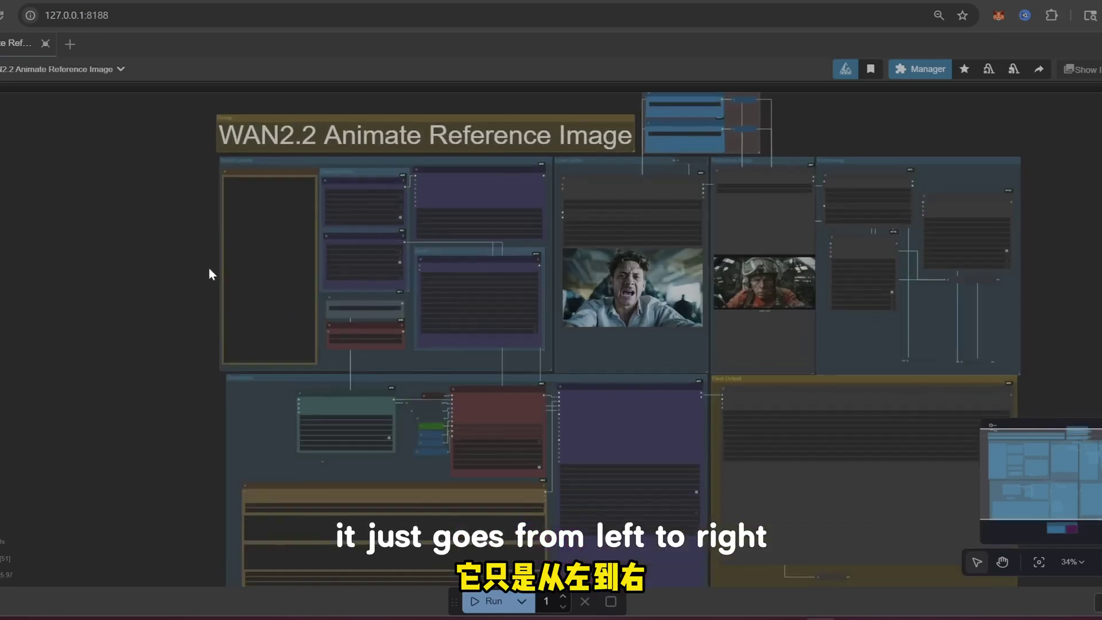
scroll(259, 260, up, 4)
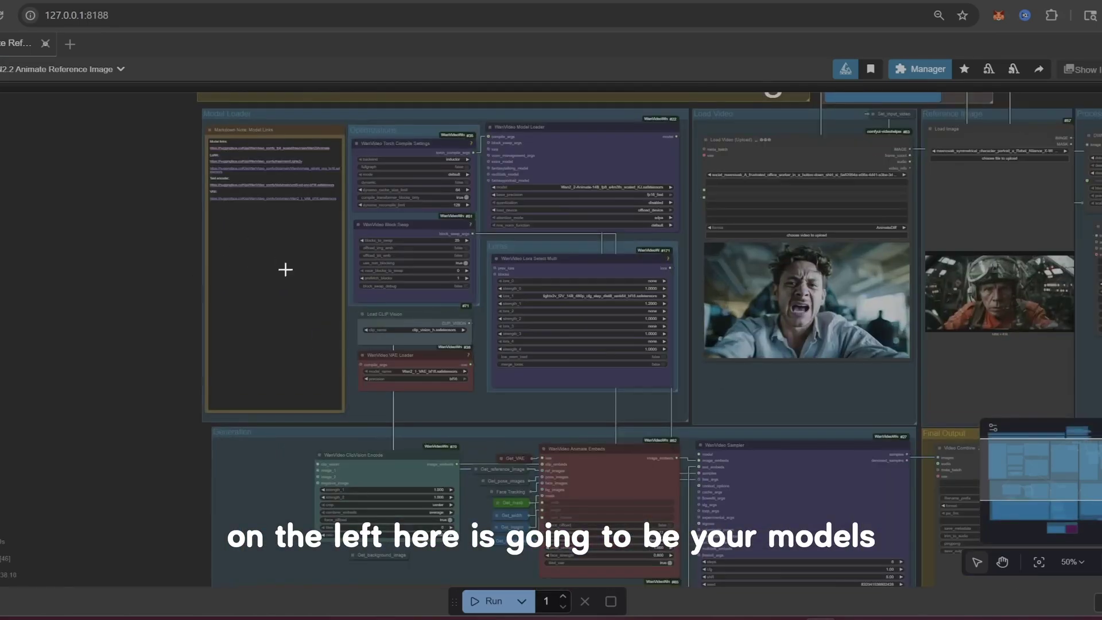
scroll(86, 178, up, 12)
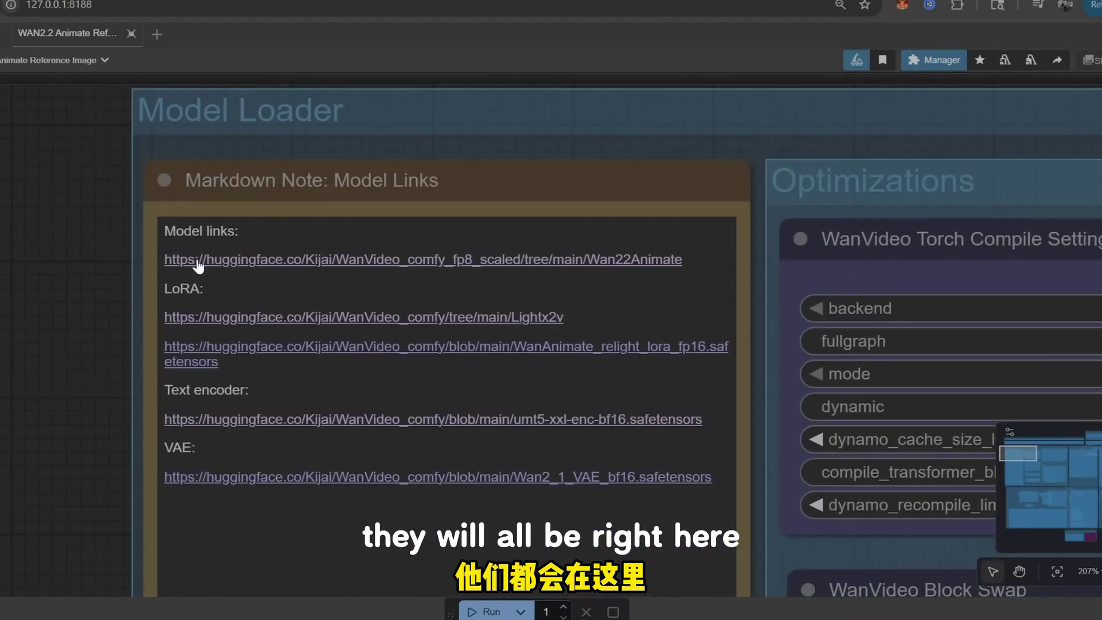
click(197, 262)
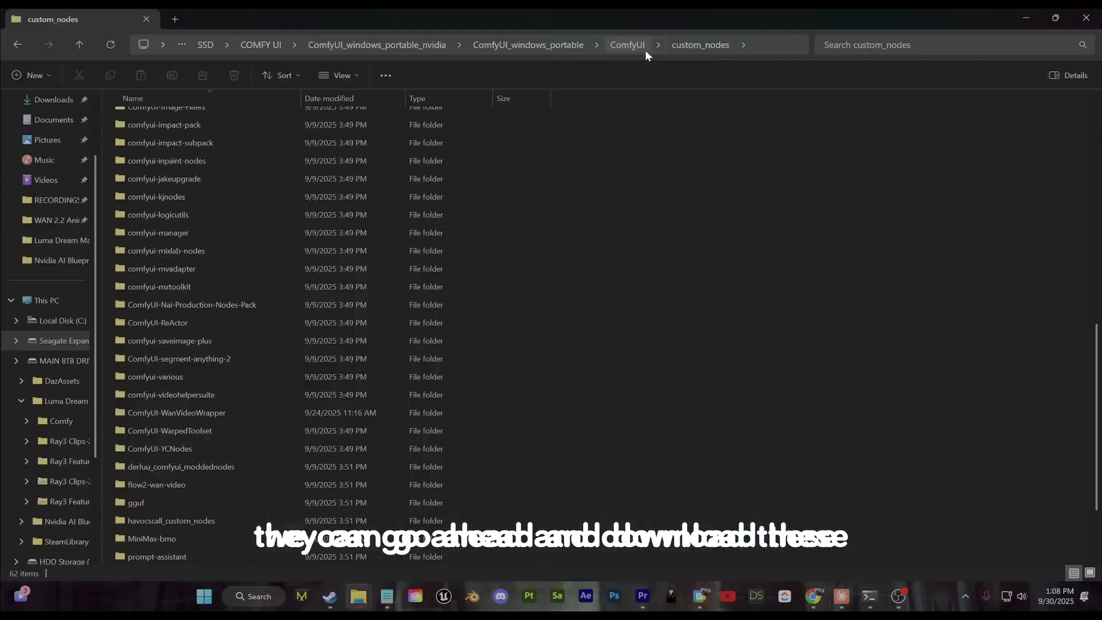
- Go to ComfyUI's models folder in File Explorer, place the window beside the model links, and open diffusion_models
click(628, 45)
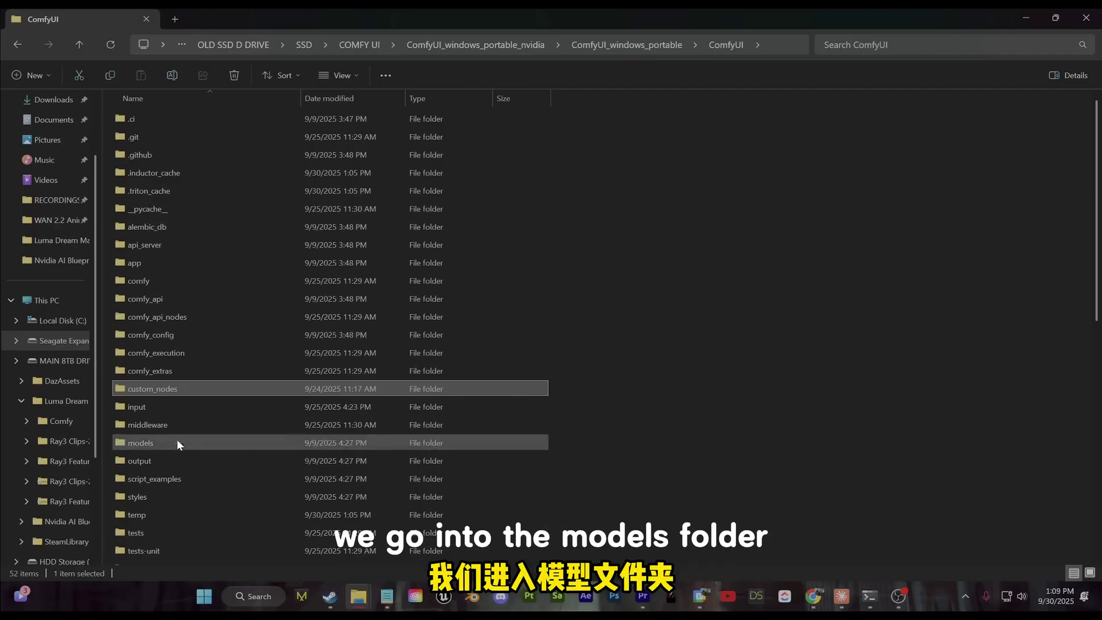
double_click(164, 443)
drag(324, 16, 644, 152)
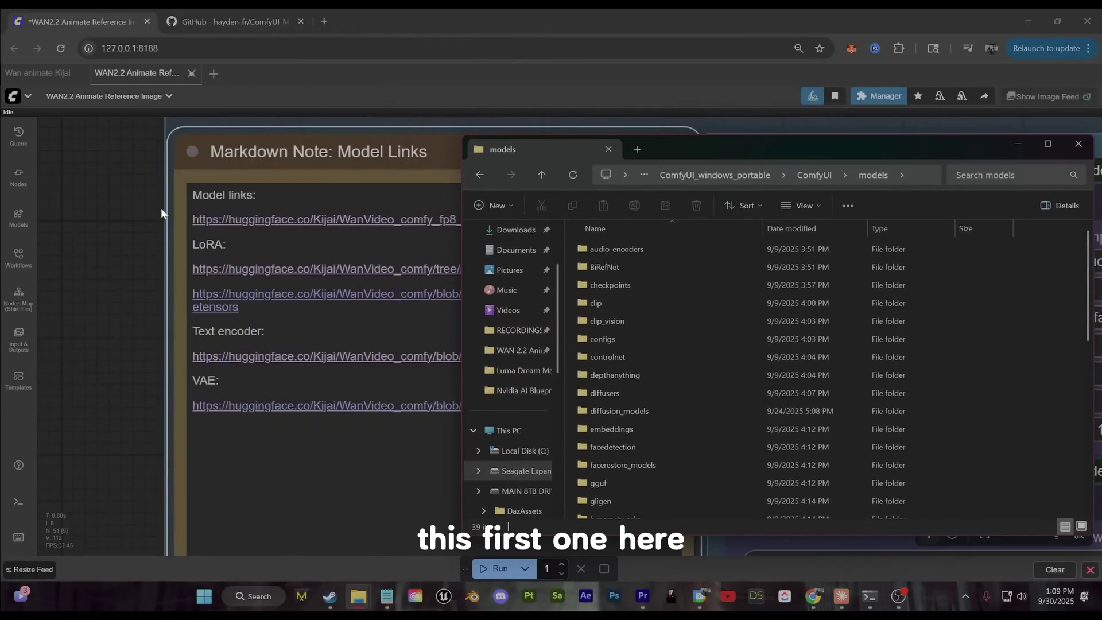
double_click(653, 410)
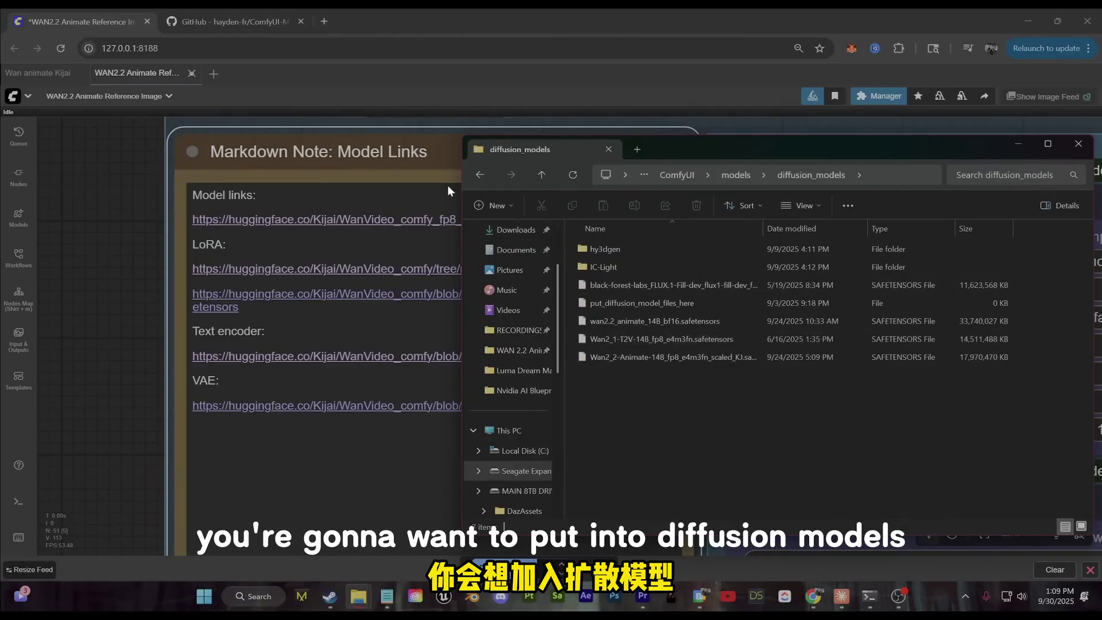
- Return to the models folder and open the loras folder
key(alt+Left)
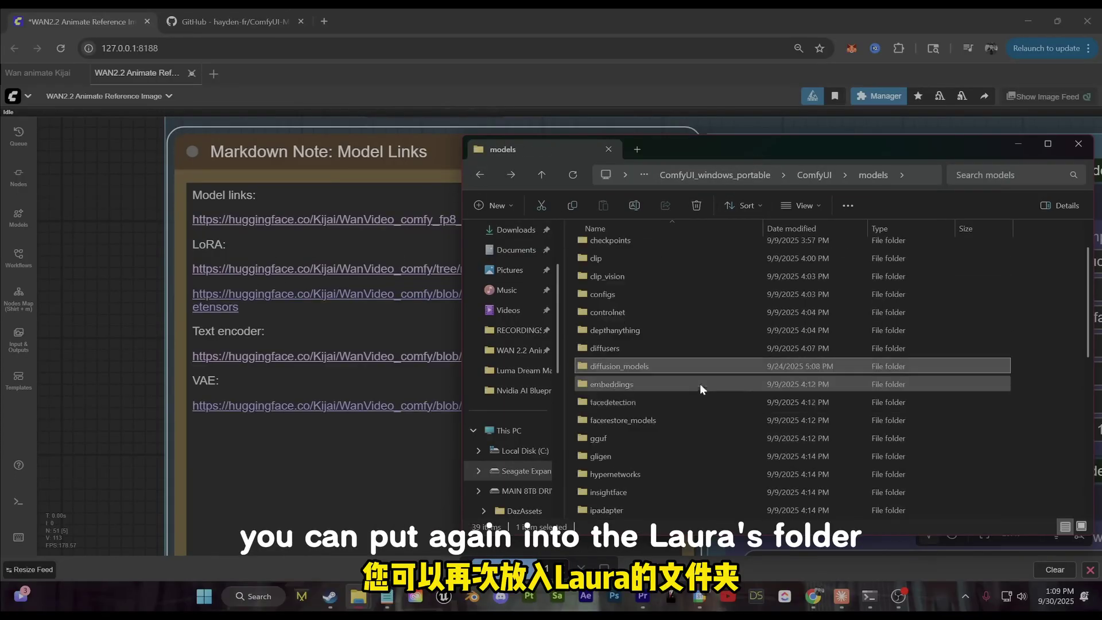
scroll(635, 450, down, 3)
double_click(623, 472)
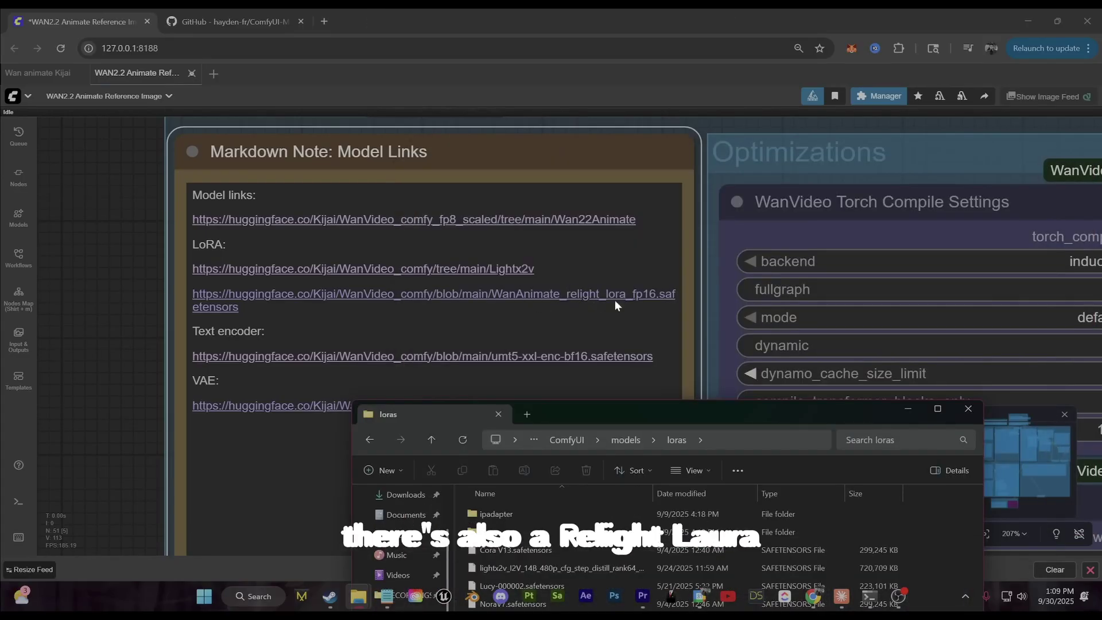
- Check the Hugging Face page for WanAnimate_relight_lora_fp16.safetensors from the LoRA links and close it
click(611, 301)
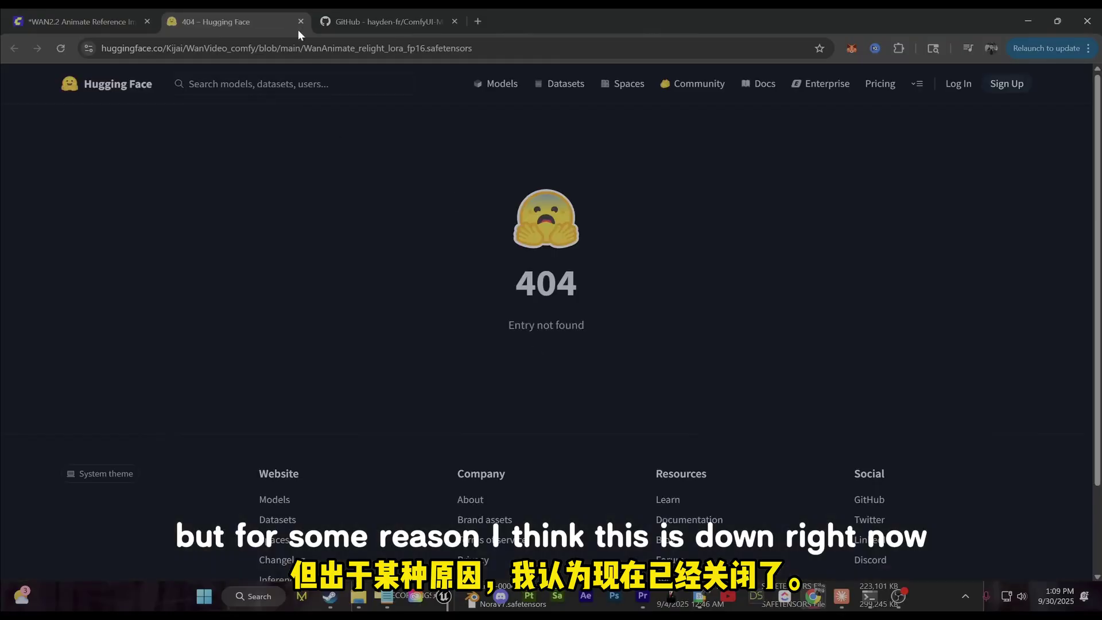
click(300, 21)
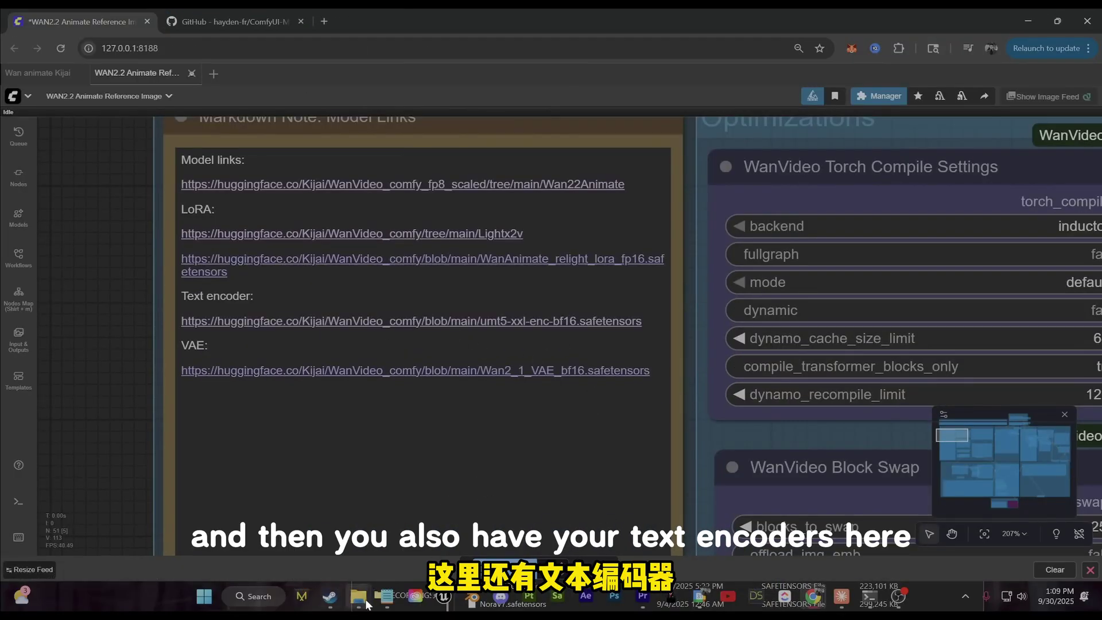
- Bring ComfyUI's models folder back up in File Explorer, look through its subfolders, and minimize the window
click(365, 601)
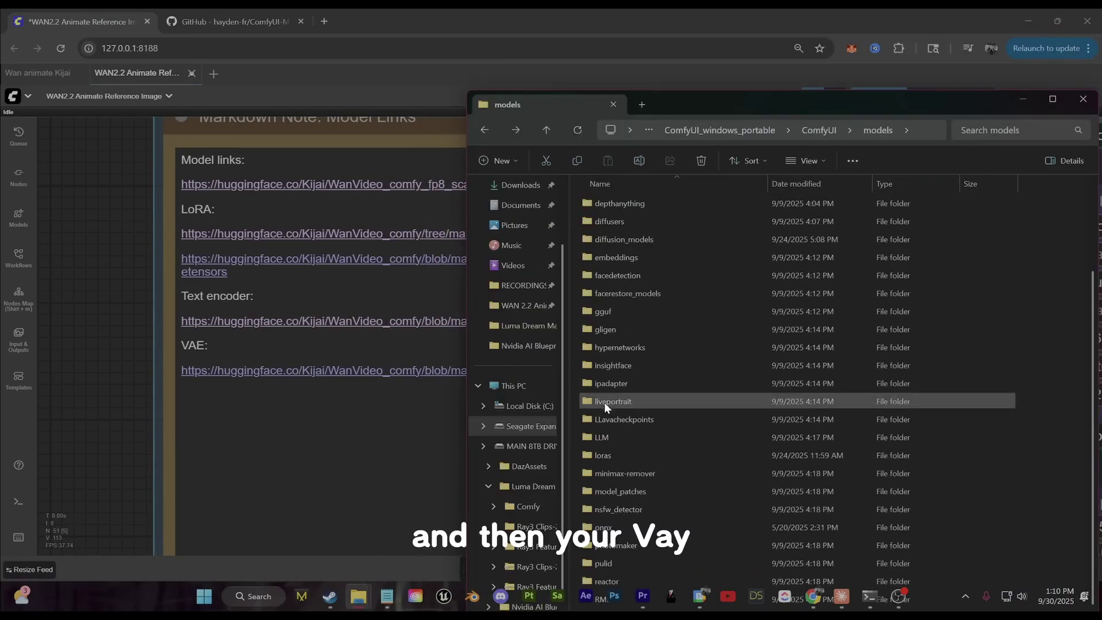
scroll(639, 350, up, 3)
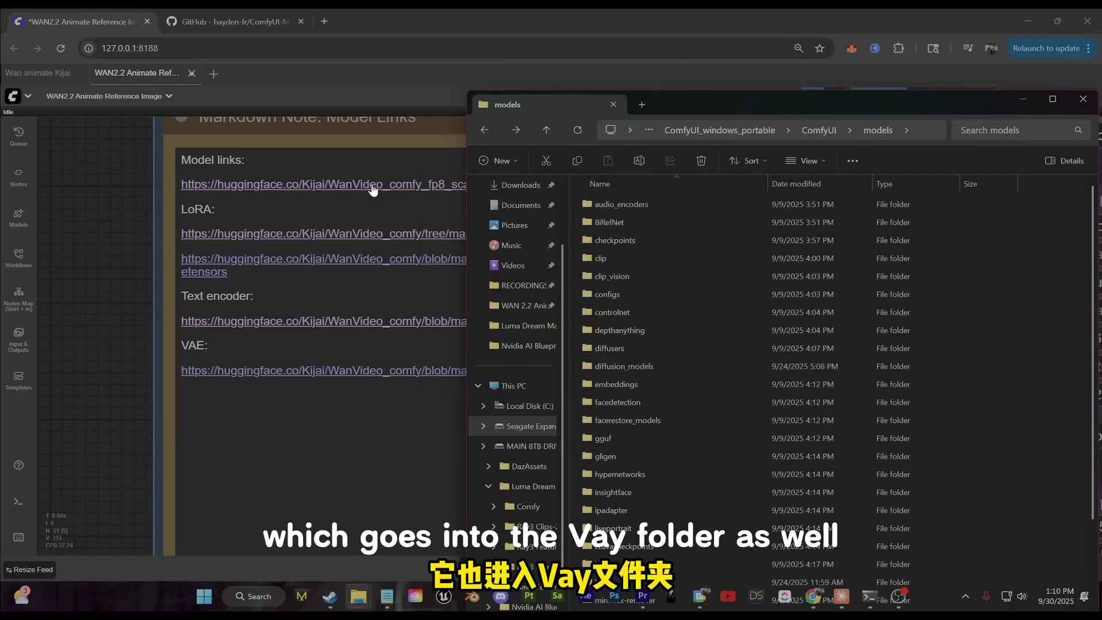
click(1027, 102)
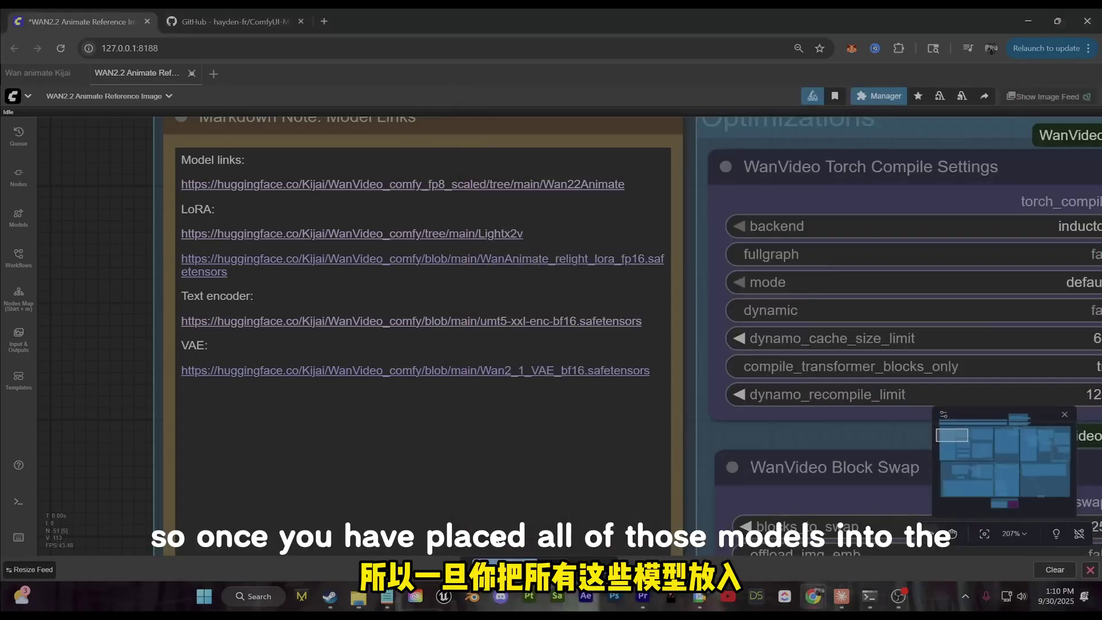
- Open the Model Library to view its model folders, and close it again
scroll(246, 355, down, 5)
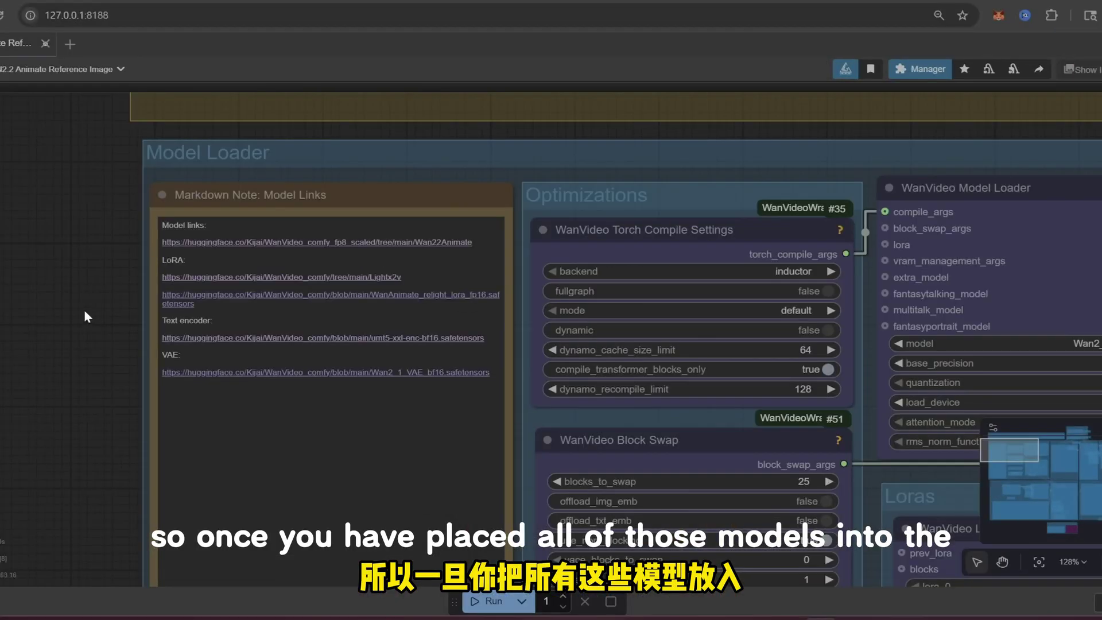
scroll(82, 311, down, 1)
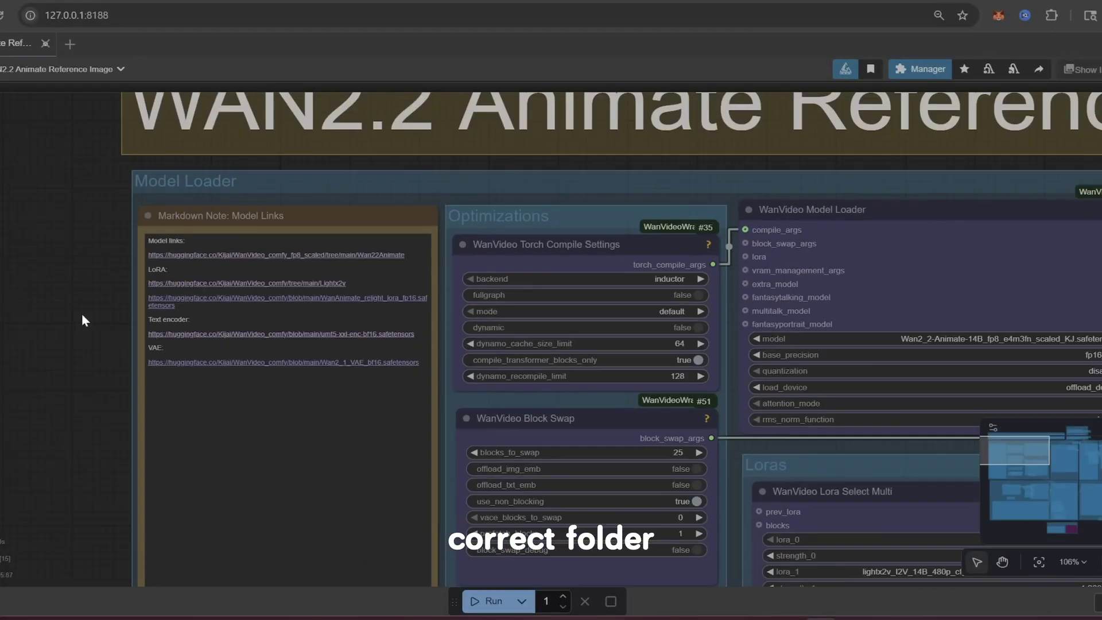
scroll(82, 311, down, 10)
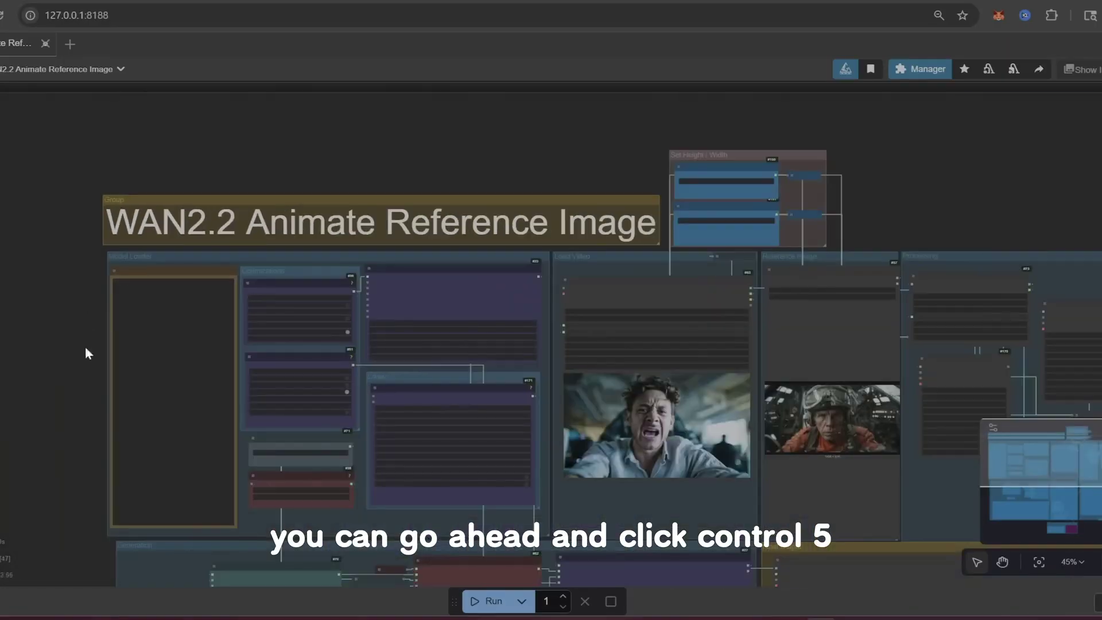
drag(85, 346, 89, 309)
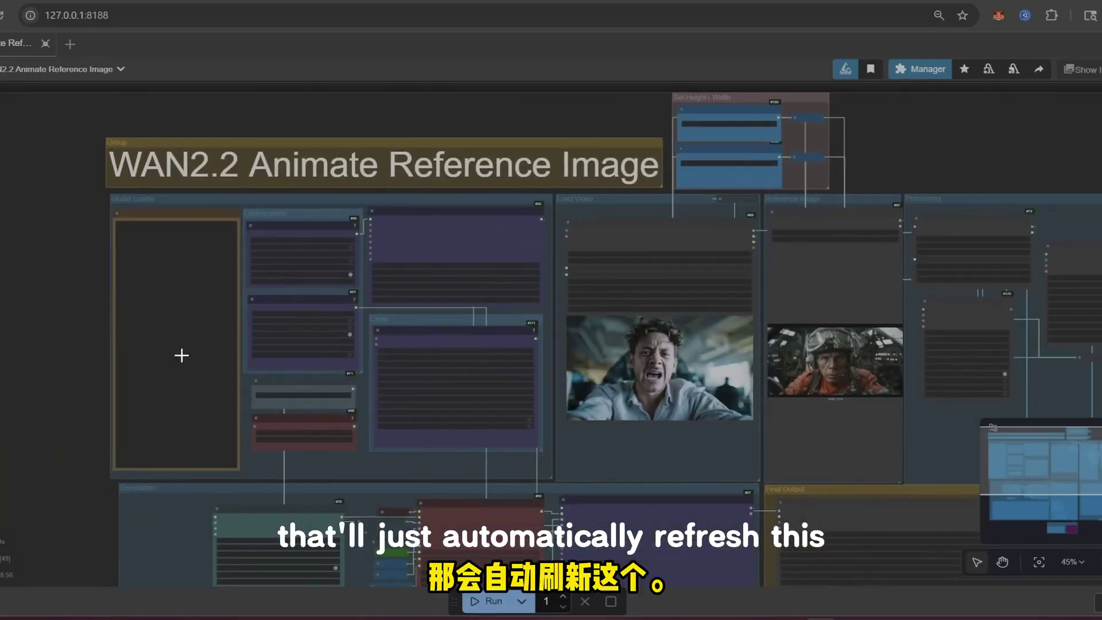
scroll(597, 423, down, 5)
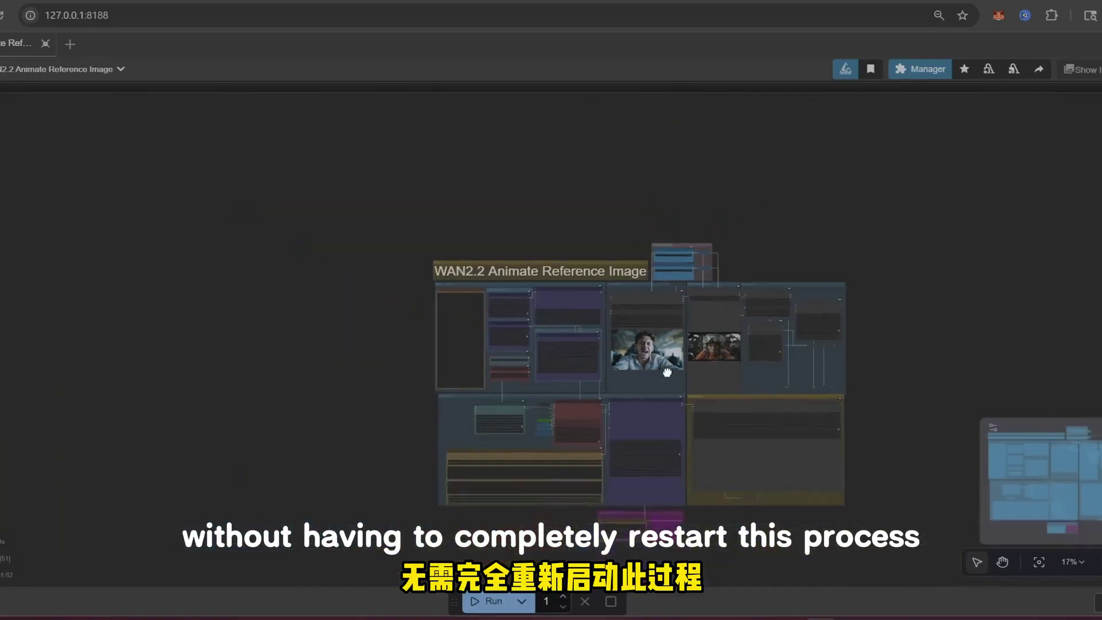
scroll(585, 352, up, 3)
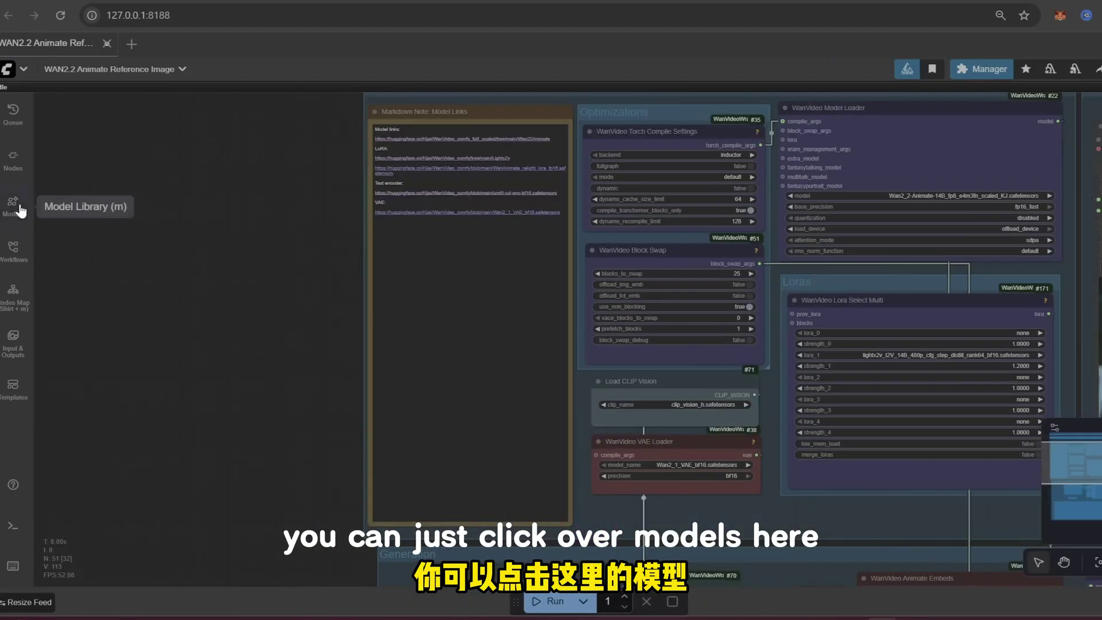
click(19, 210)
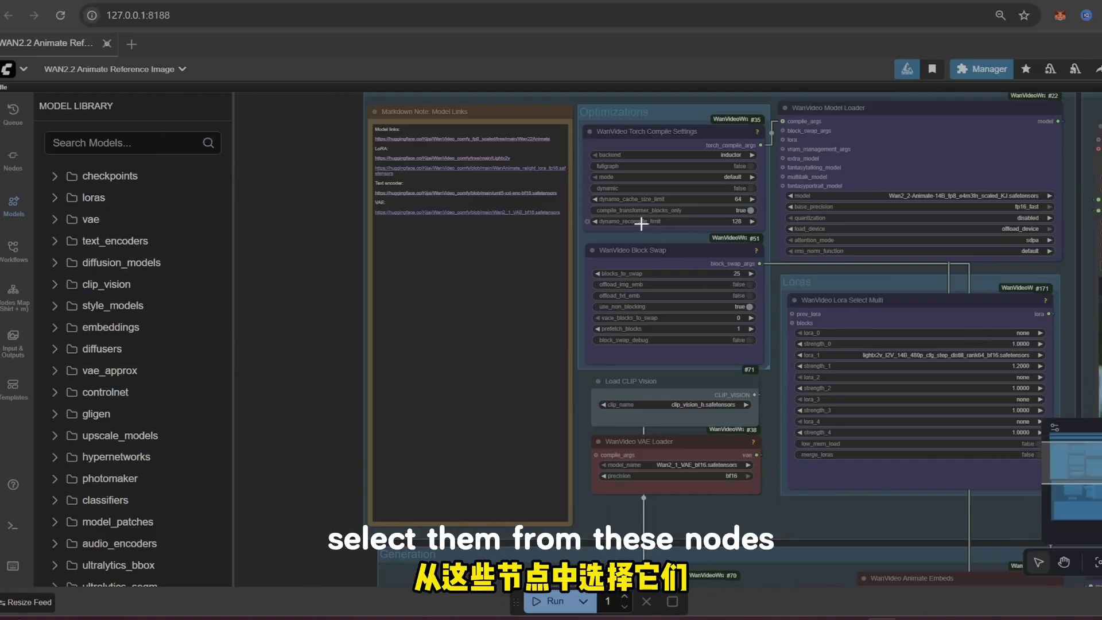
click(20, 210)
- Examine the model selection in WanVideo Model Loader and the LoRA slots in WanVideo Lora Select Multi
scroll(313, 266, down, 5)
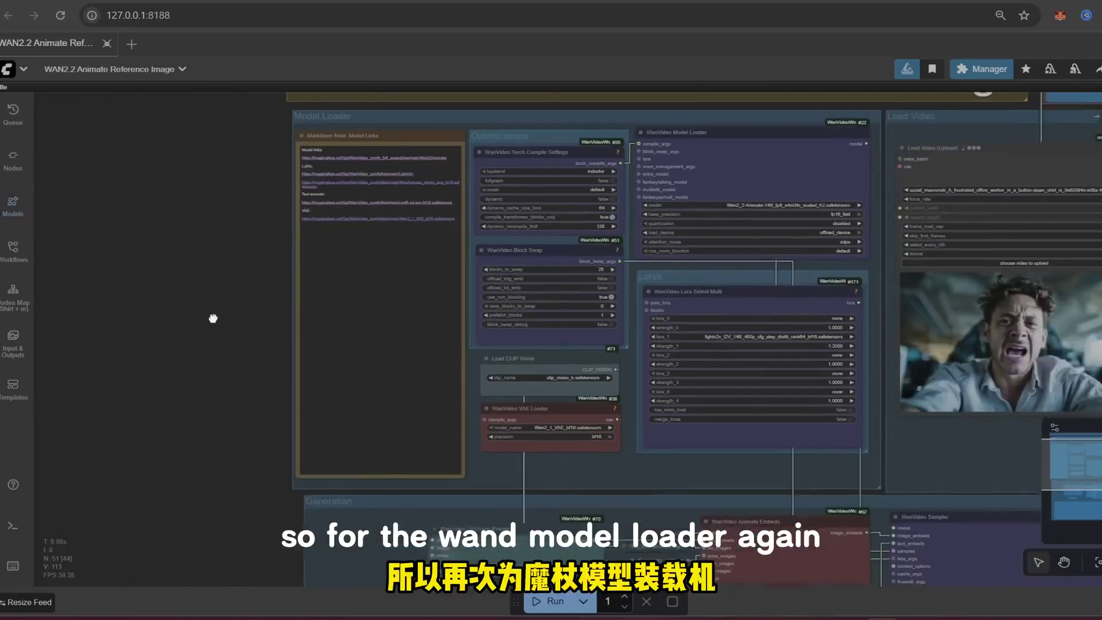
scroll(744, 221, up, 7)
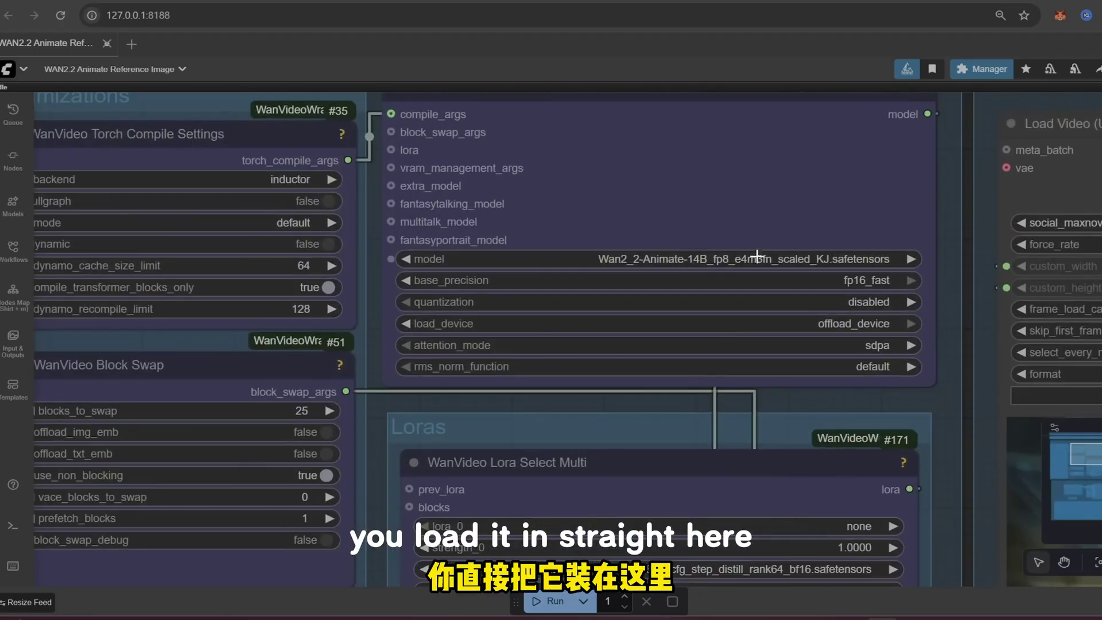
scroll(757, 260, down, 3)
drag(708, 374, 685, 217)
scroll(643, 308, up, 3)
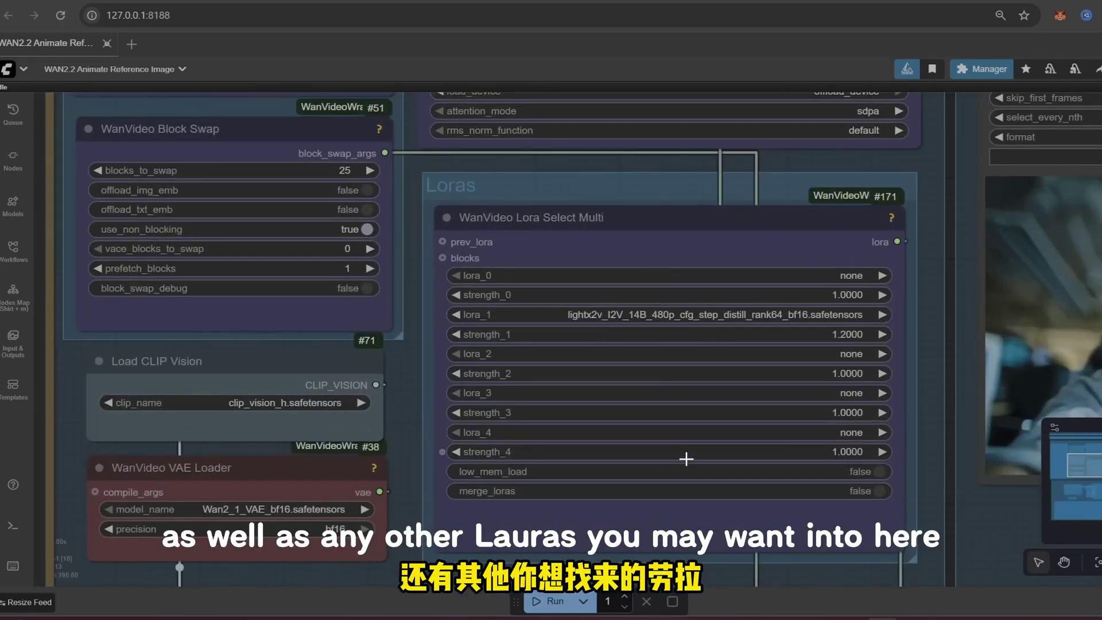
- Examine the files selected in the Load CLIP Vision and WanVideo VAE Loader nodes
scroll(686, 459, down, 3)
scroll(707, 353, up, 2)
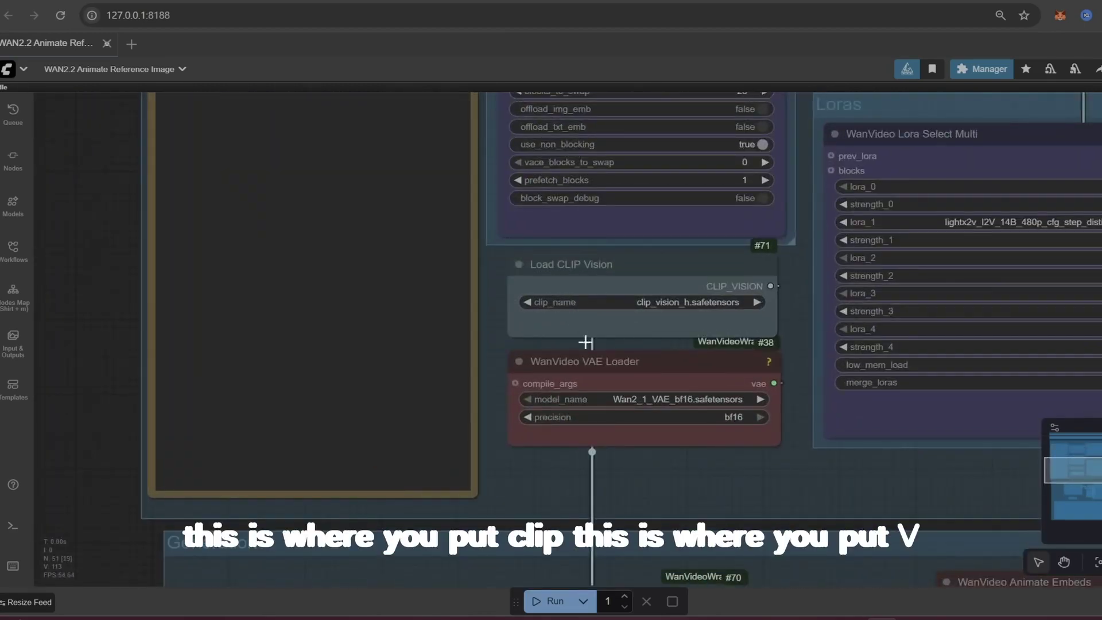
scroll(725, 320, down, 4)
drag(751, 339, 668, 209)
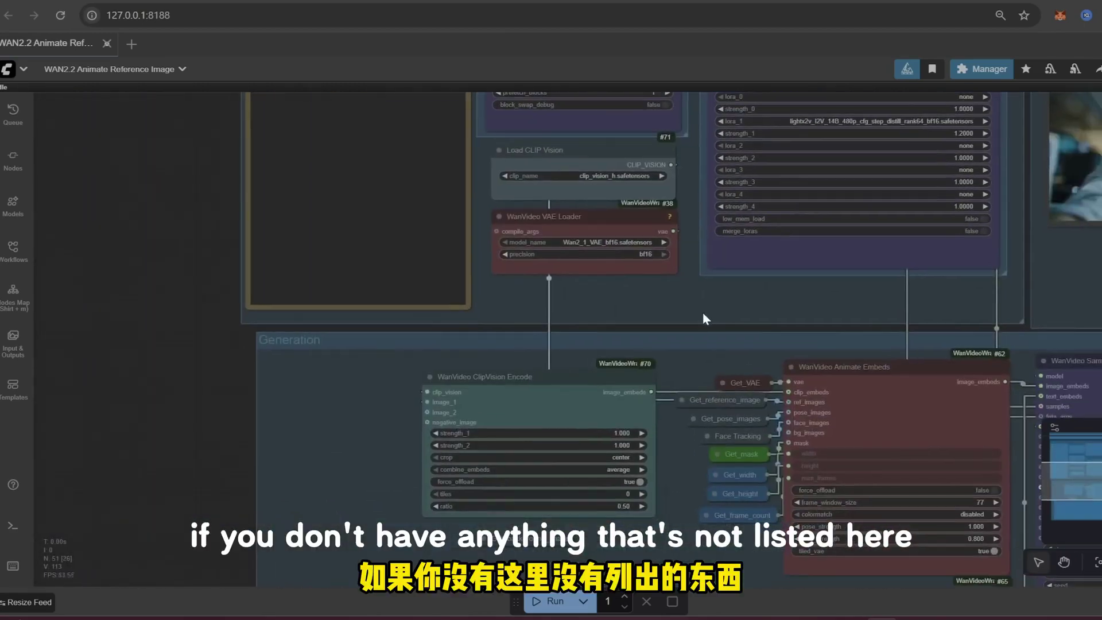
drag(722, 348, 758, 440)
scroll(651, 323, up, 3)
scroll(586, 252, up, 2)
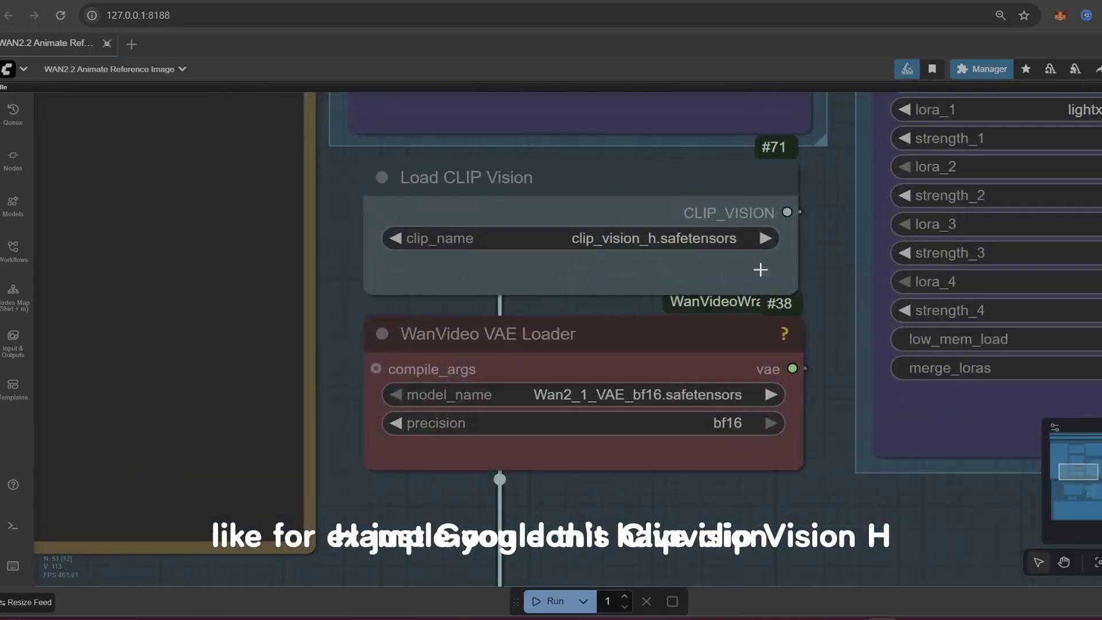
scroll(767, 262, down, 5)
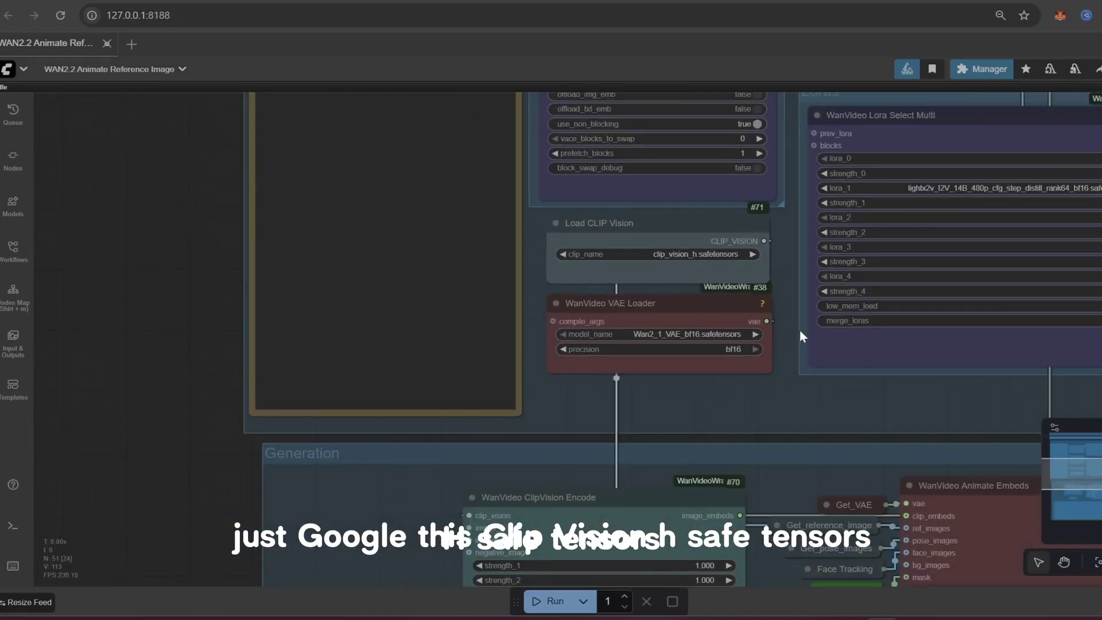
- Examine the text encoder selection in the Generation group's WanVideo TextEncode Cached node and return to the Model Loader group
scroll(800, 331, down, 3)
scroll(860, 400, up, 2)
drag(860, 401, 698, 270)
scroll(712, 270, down, 2)
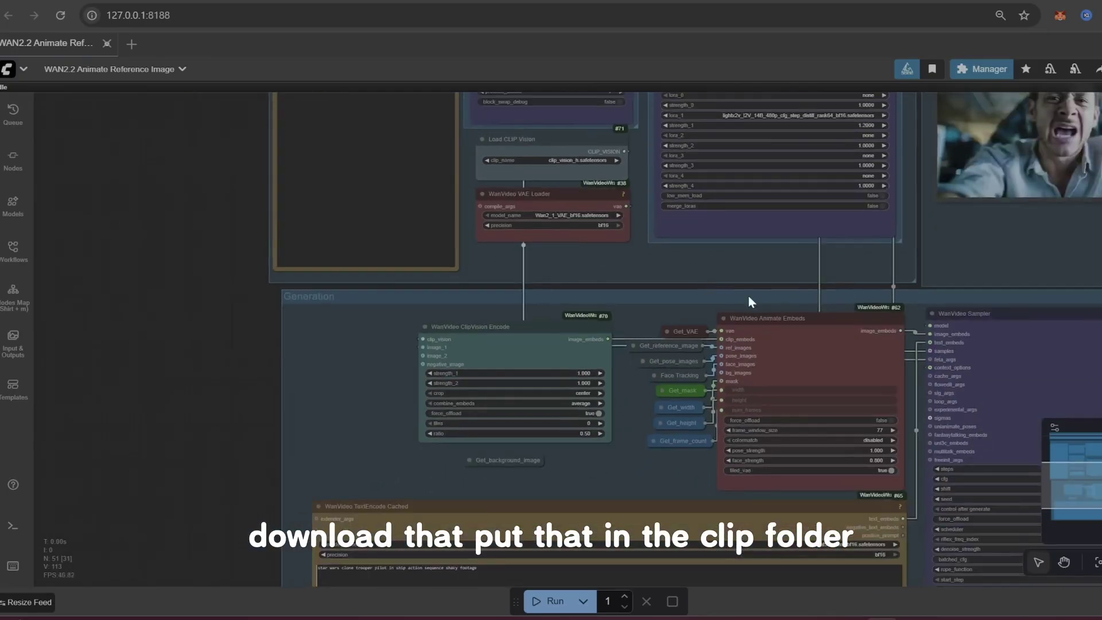
drag(751, 298, 733, 222)
scroll(755, 420, up, 5)
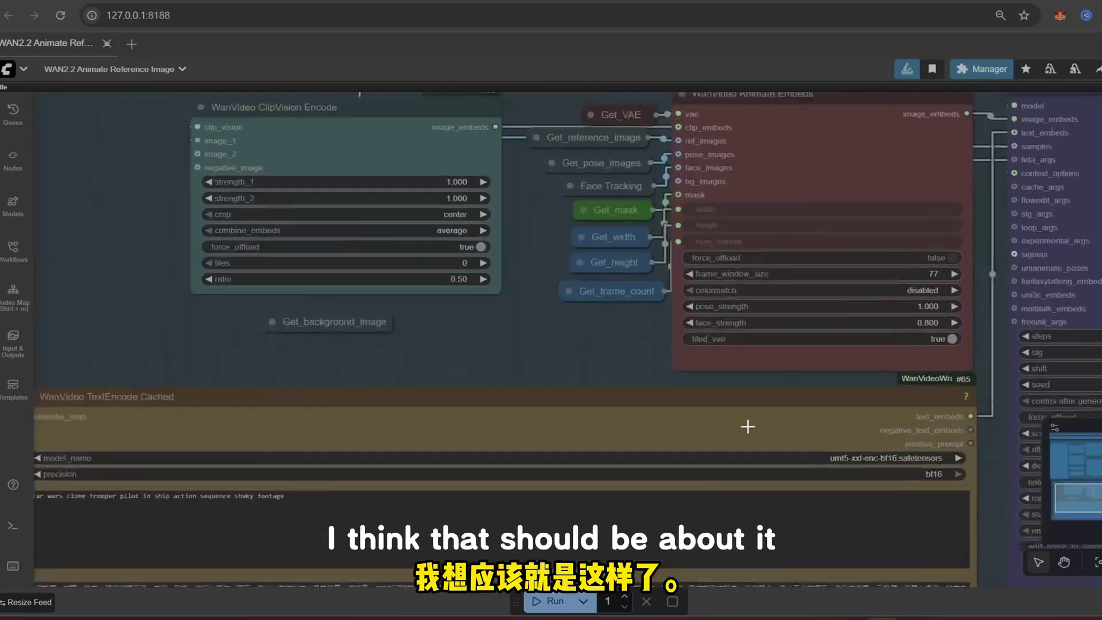
scroll(698, 386, down, 5)
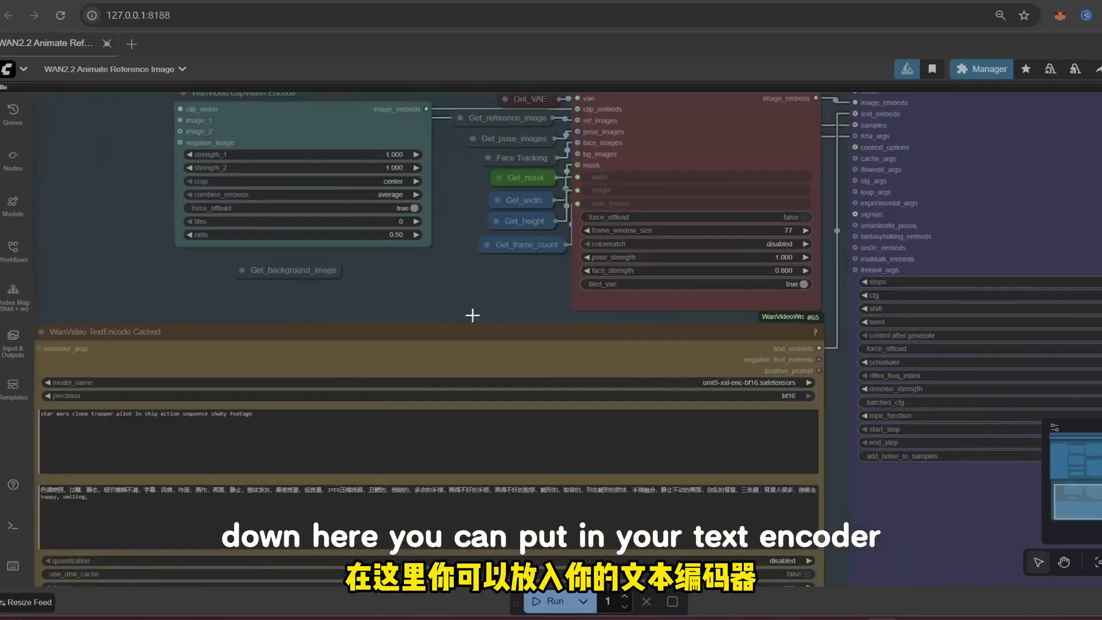
scroll(574, 425, down, 3)
drag(468, 318, 579, 459)
drag(858, 283, 819, 487)
scroll(827, 362, up, 1)
drag(818, 412, 849, 524)
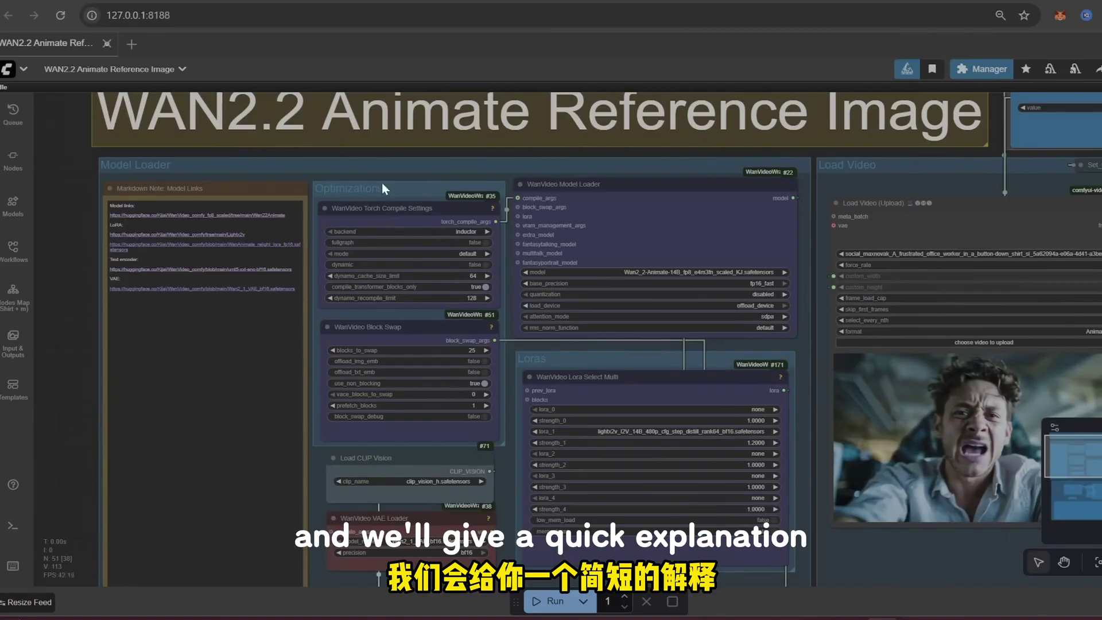
- Review the Optimizations nodes and the attention_mode options of WanVideo Model Loader, and close the option list
scroll(321, 247, up, 5)
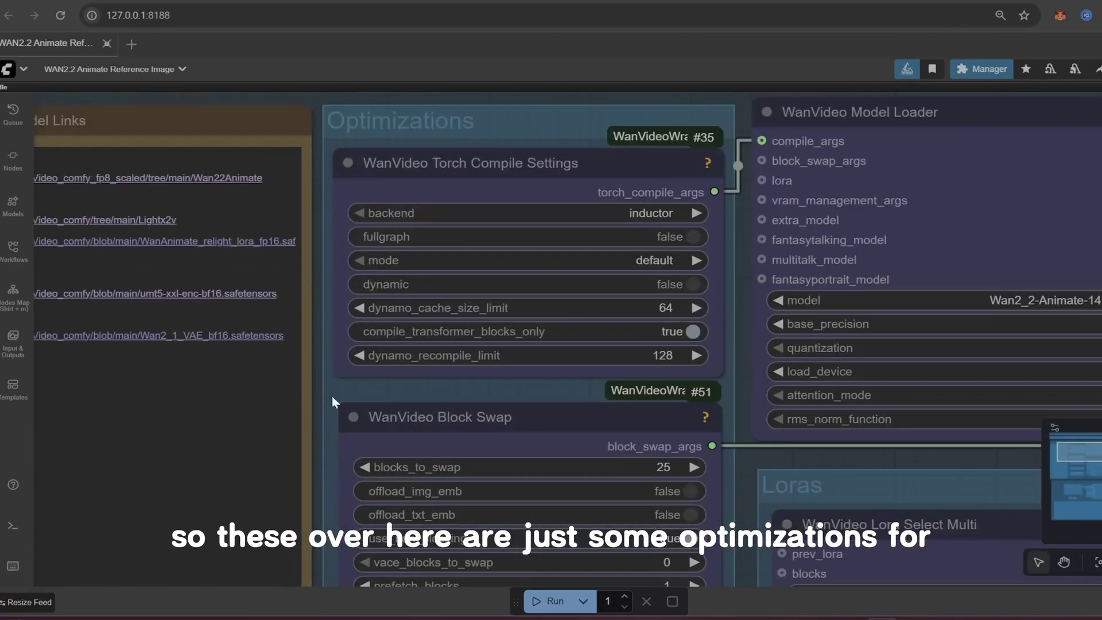
scroll(348, 372, down, 5)
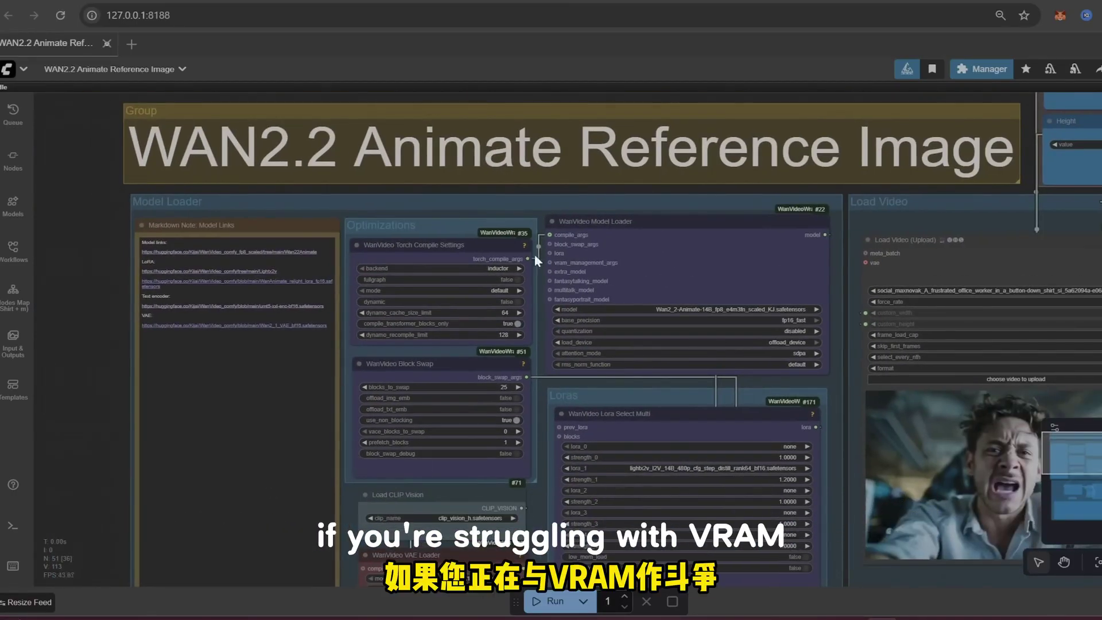
scroll(546, 318, up, 5)
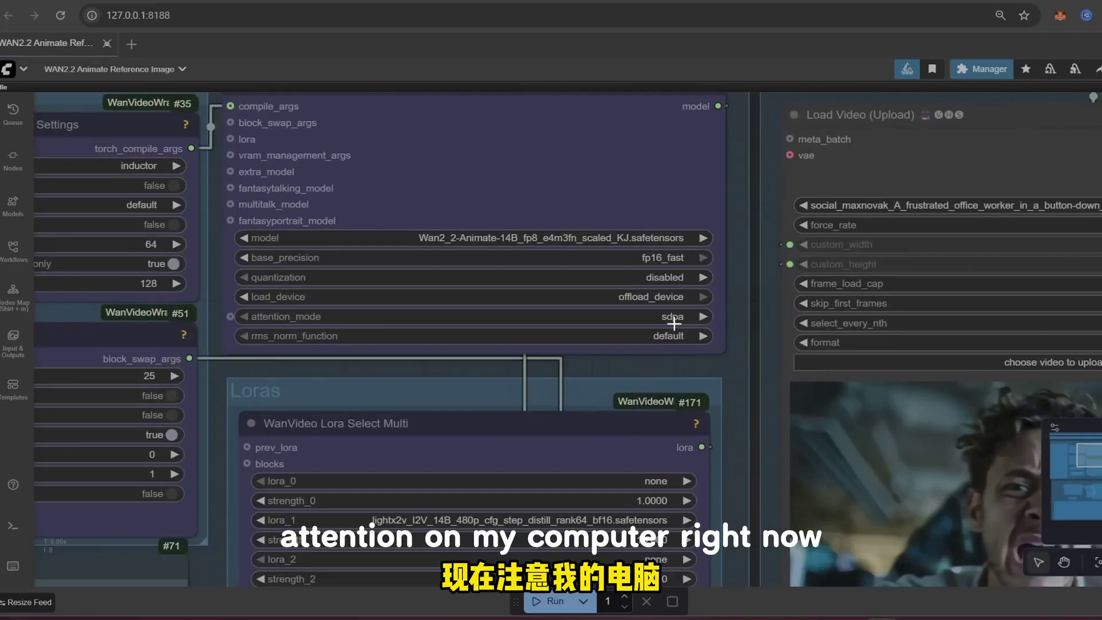
click(674, 324)
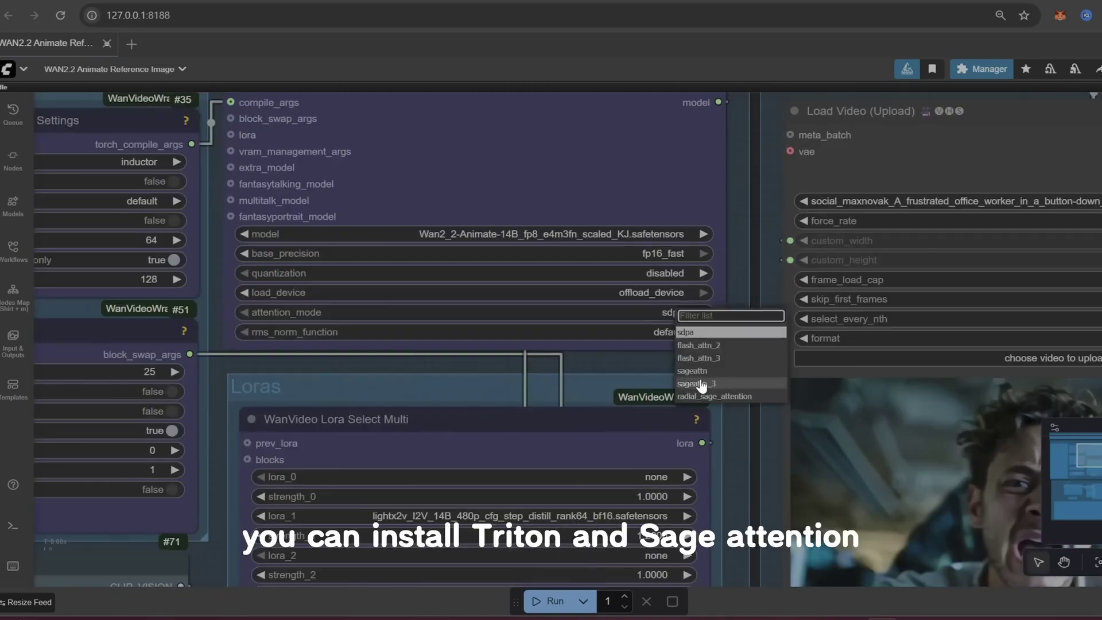
click(738, 259)
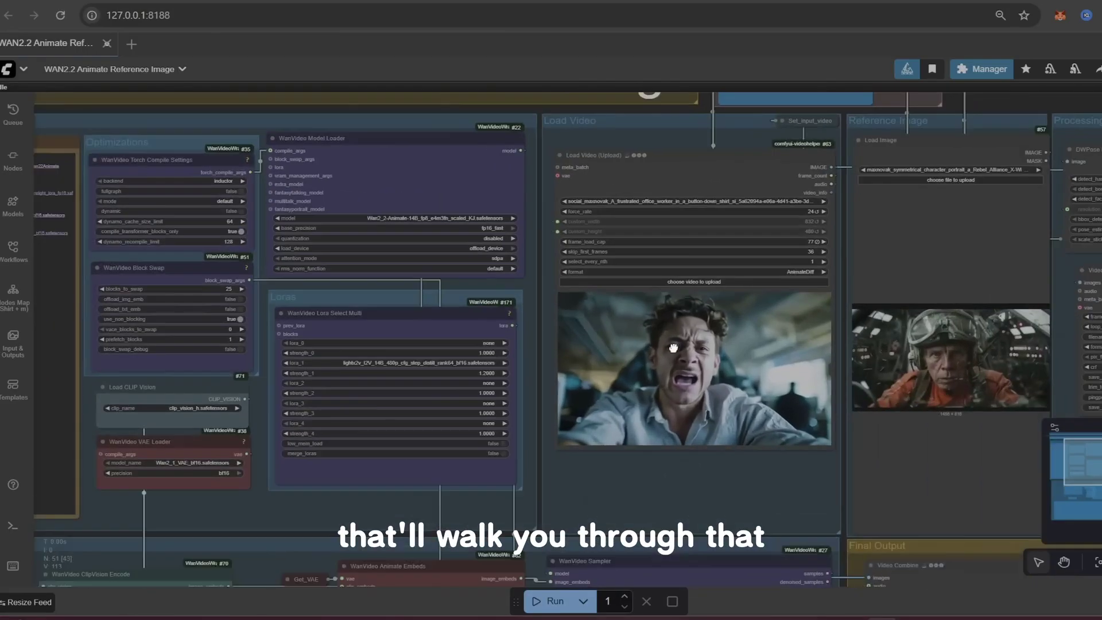
- Open the preview of the source video from the Load Video (Upload) node and close it again
drag(674, 348, 608, 374)
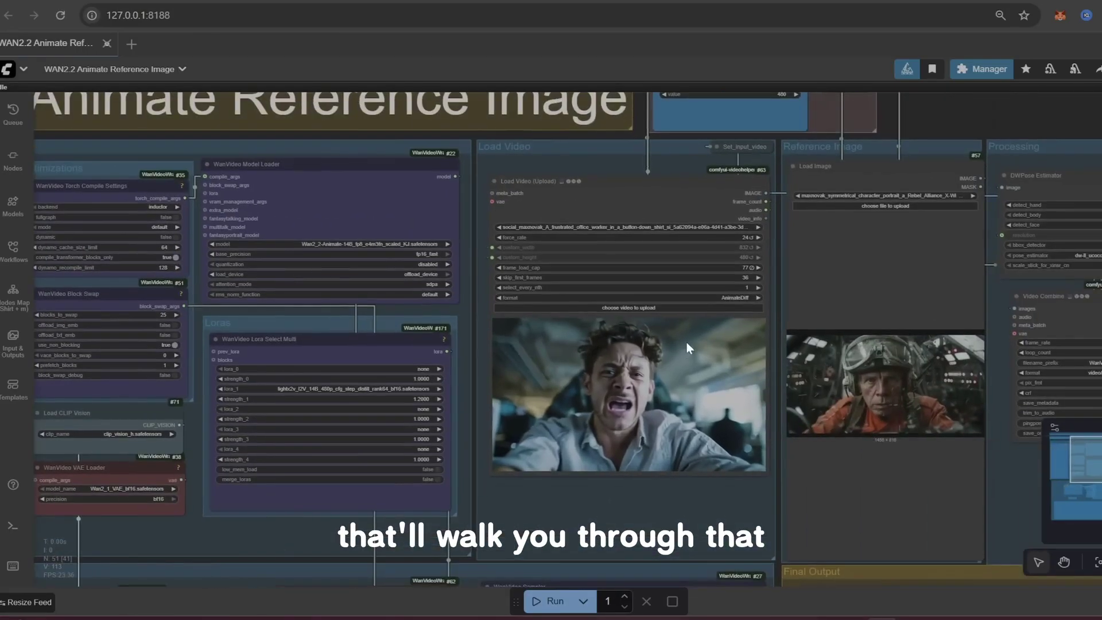
drag(690, 341, 584, 416)
scroll(563, 394, down, 2)
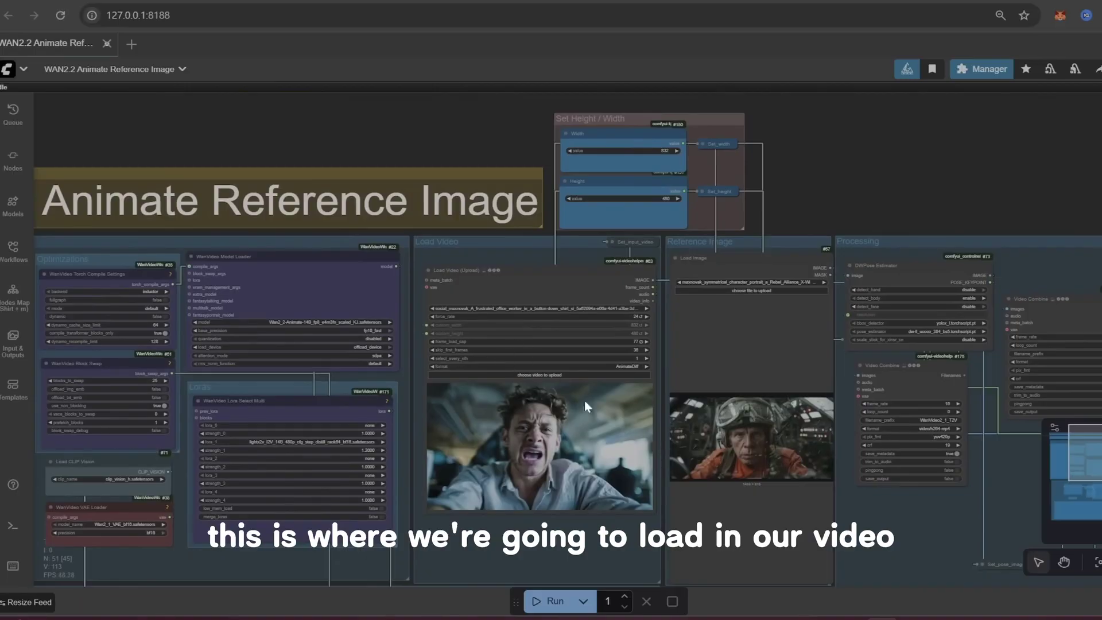
click(547, 454)
right_click(546, 449)
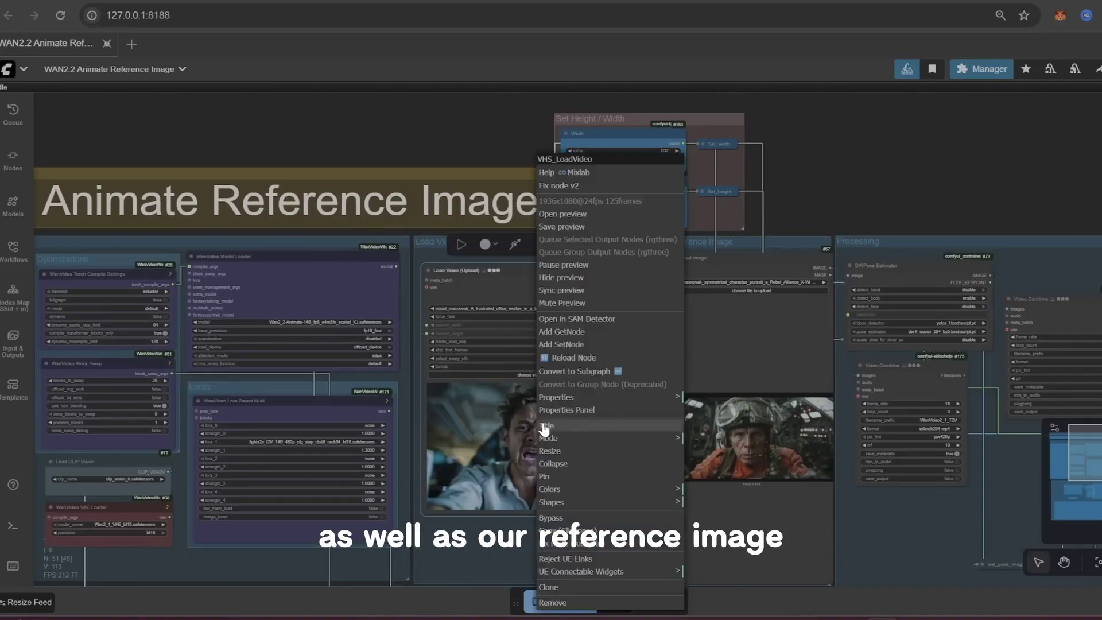
click(581, 292)
right_click(596, 408)
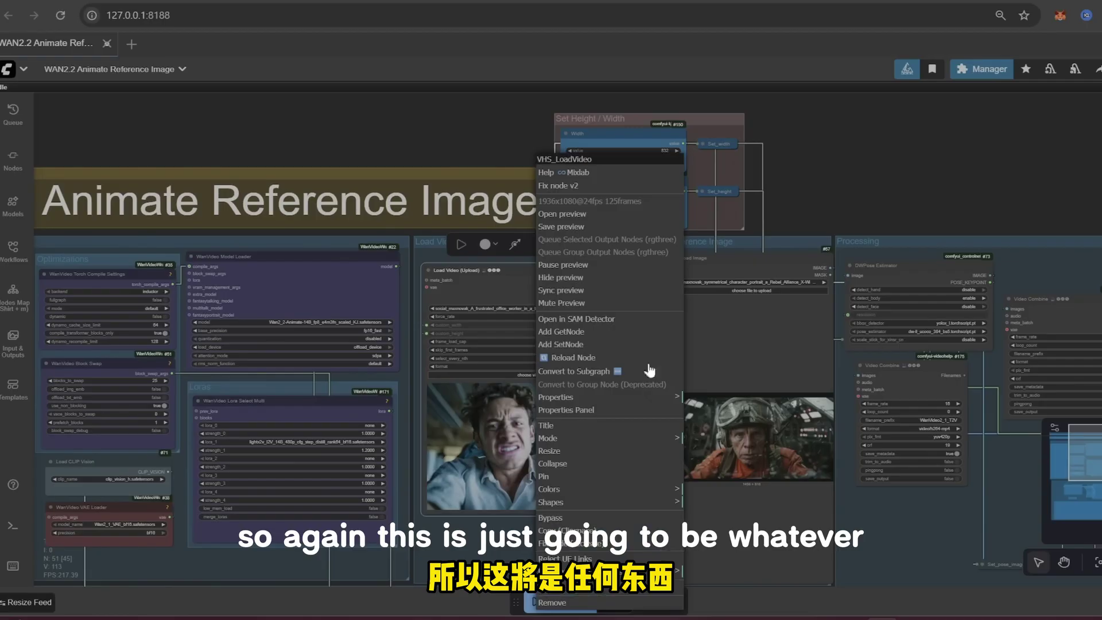
click(580, 215)
key(ctrl+w)
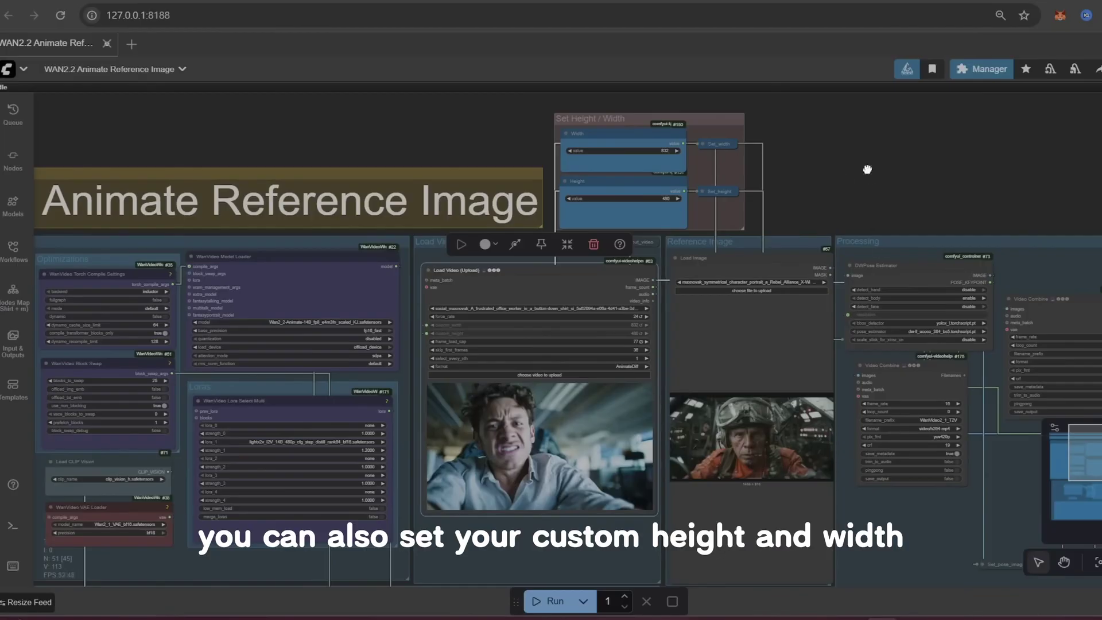
- Examine the Set Height / Width group and the Processing group's DWPose Estimator and Video Combine nodes
scroll(833, 170, up, 5)
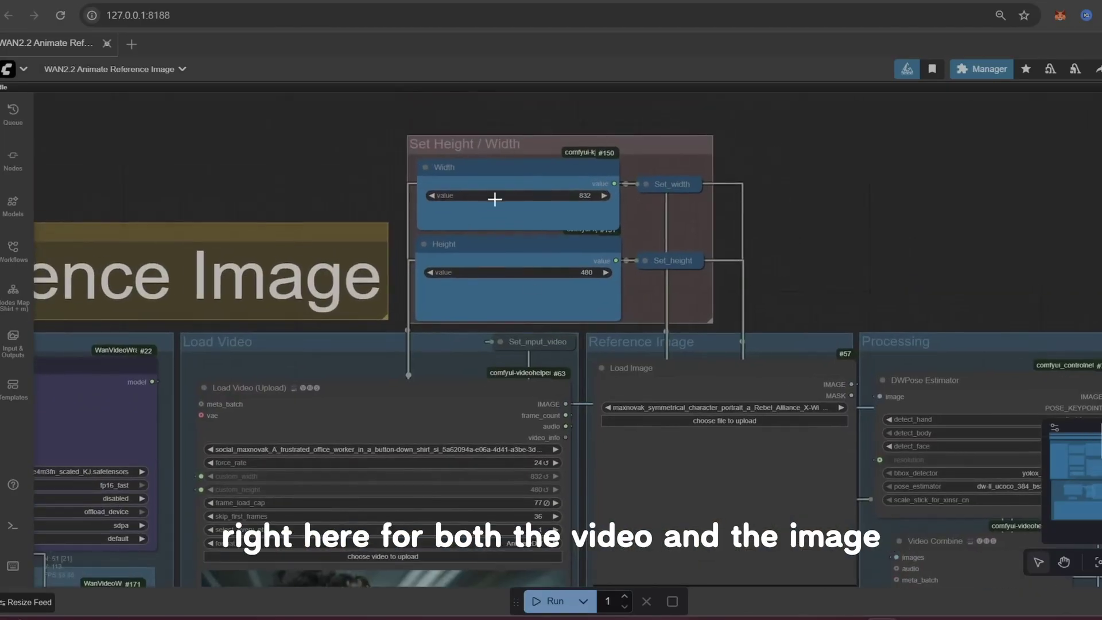
scroll(800, 303, down, 5)
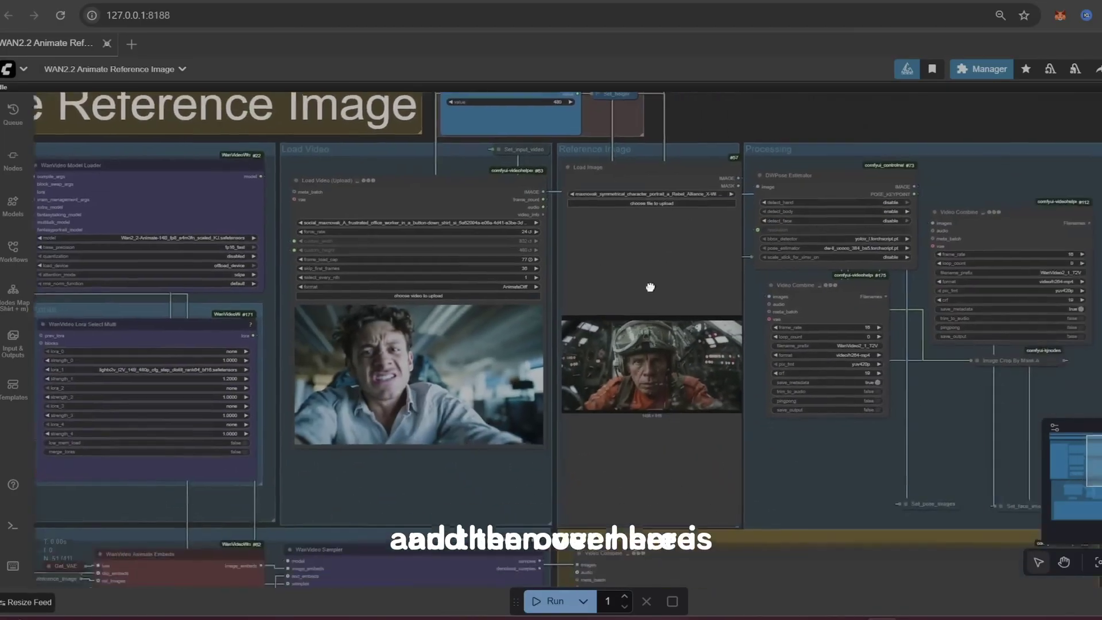
scroll(804, 419, up, 5)
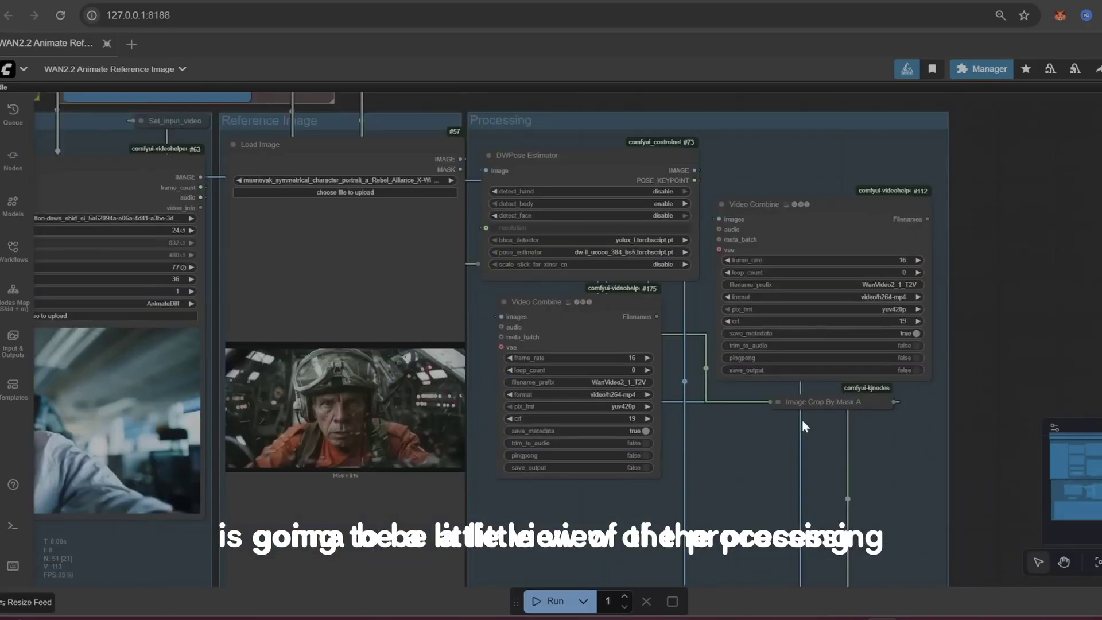
scroll(798, 424, down, 2)
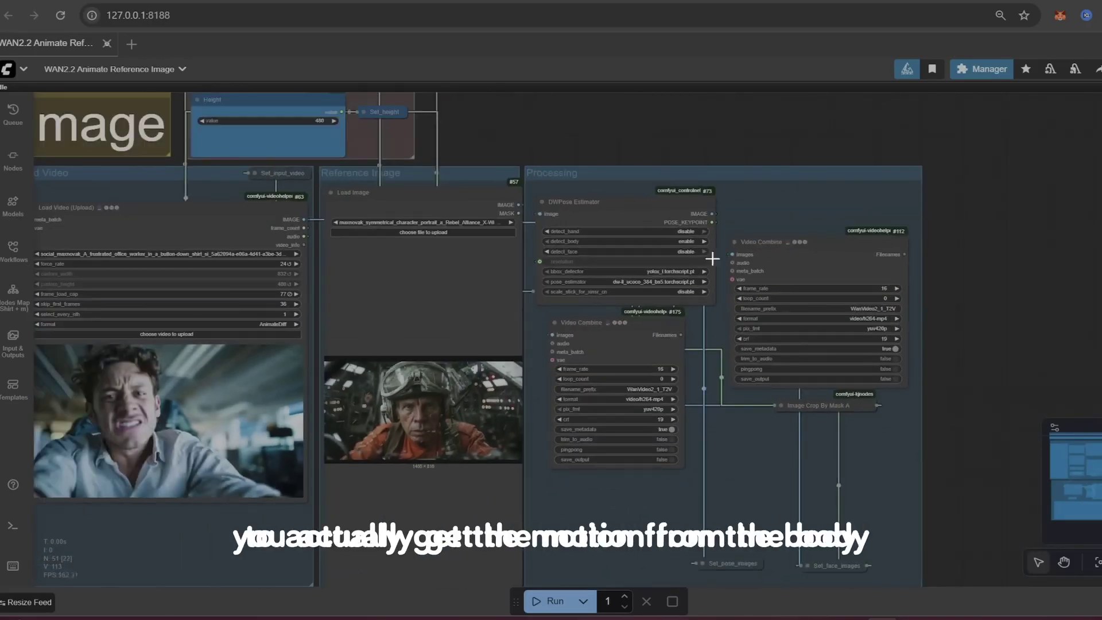
- Examine the hand, body and face detection options of the DWPose Estimator node in the Processing group
scroll(890, 423, down, 2)
scroll(878, 424, down, 8)
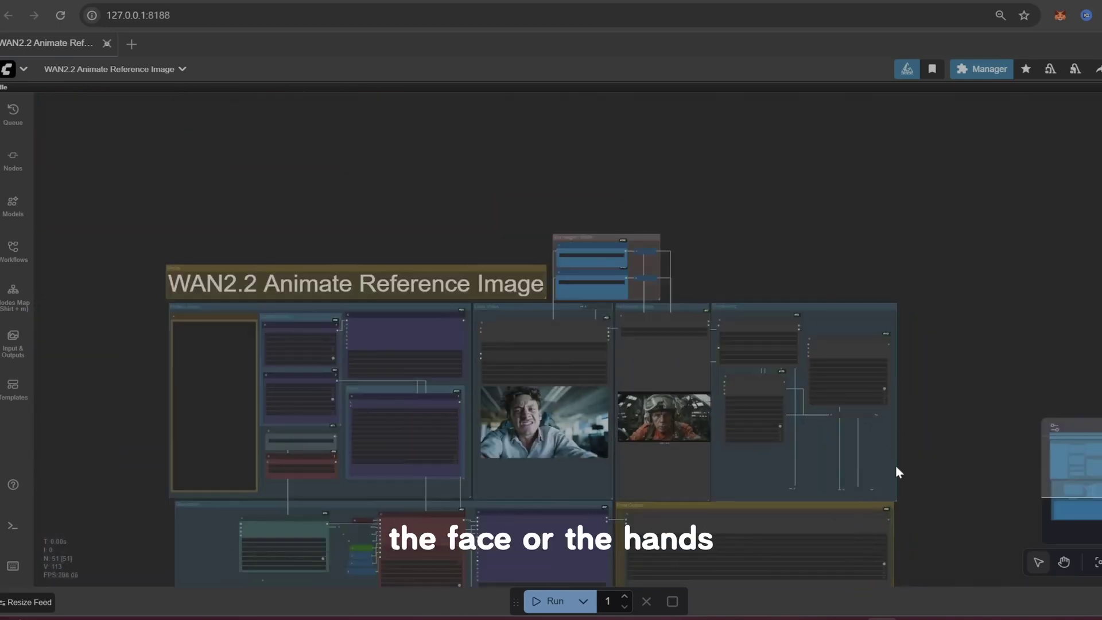
scroll(861, 402, up, 8)
scroll(834, 438, up, 8)
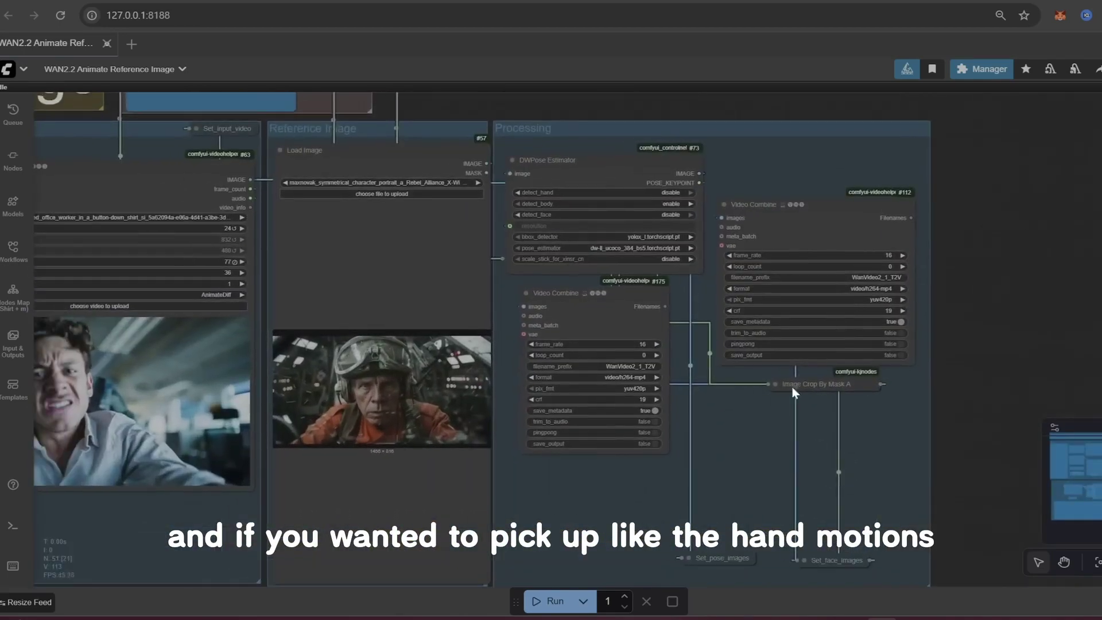
scroll(640, 296, up, 4)
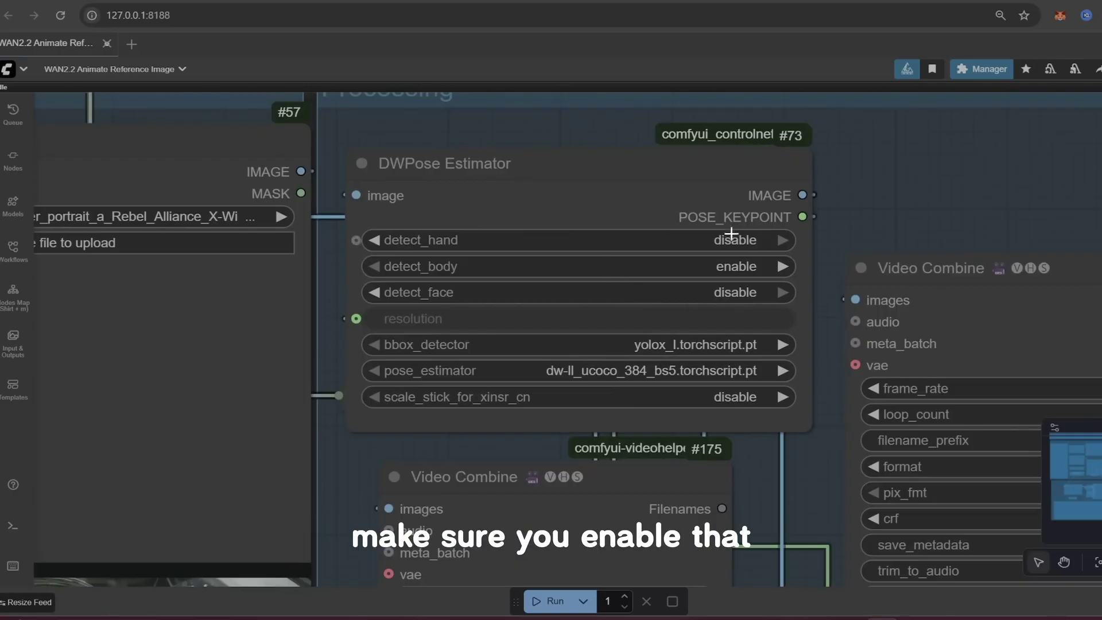
- Examine the Image Crop By Mask, Set_pose_images and Set_face_images nodes in the Processing group
scroll(600, 249, down, 5)
drag(812, 568, 716, 391)
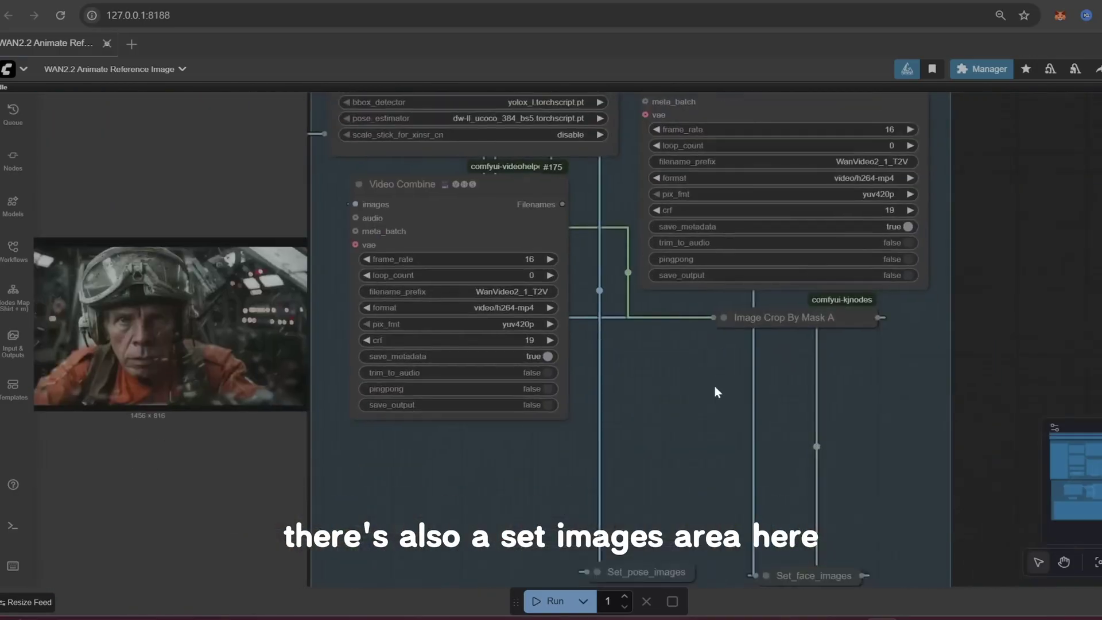
scroll(716, 391, down, 3)
drag(775, 503, 773, 449)
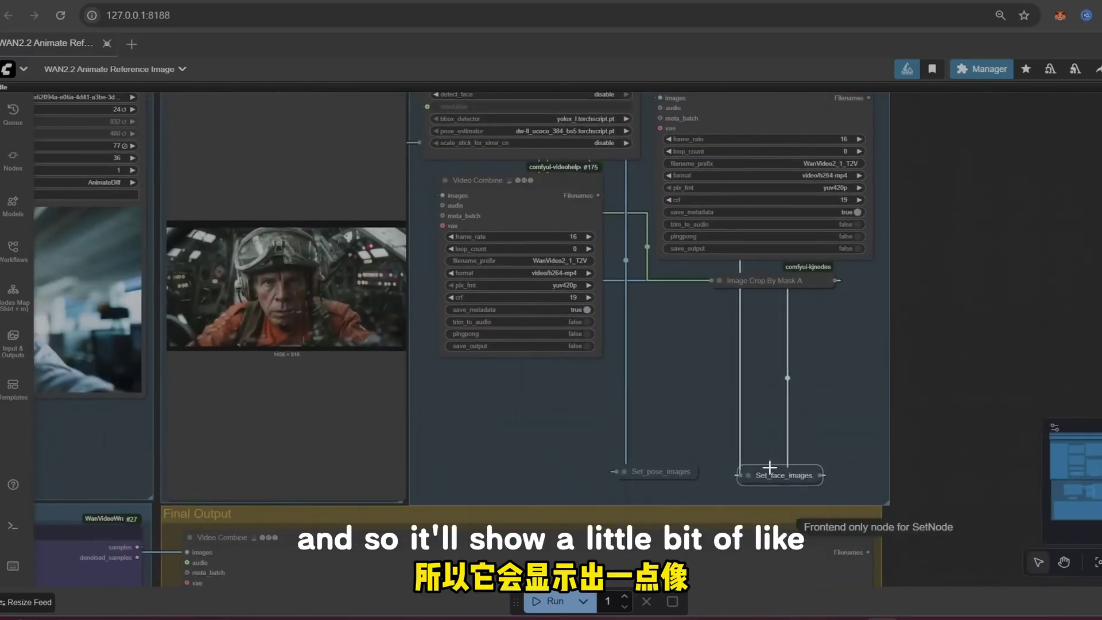
scroll(851, 356, down, 4)
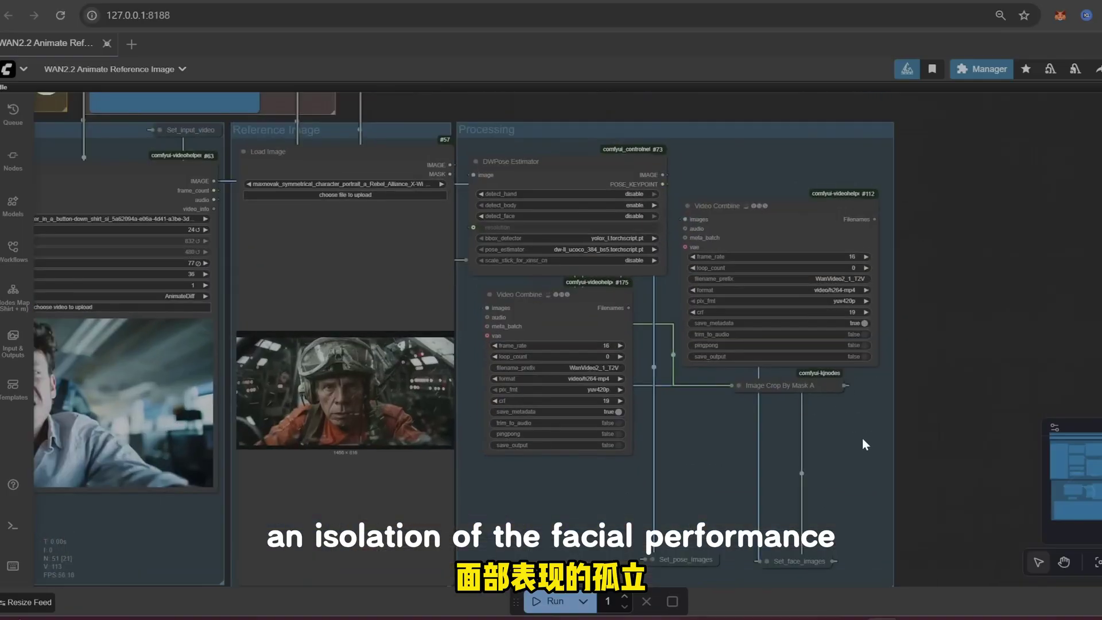
scroll(842, 420, down, 5)
scroll(933, 336, down, 3)
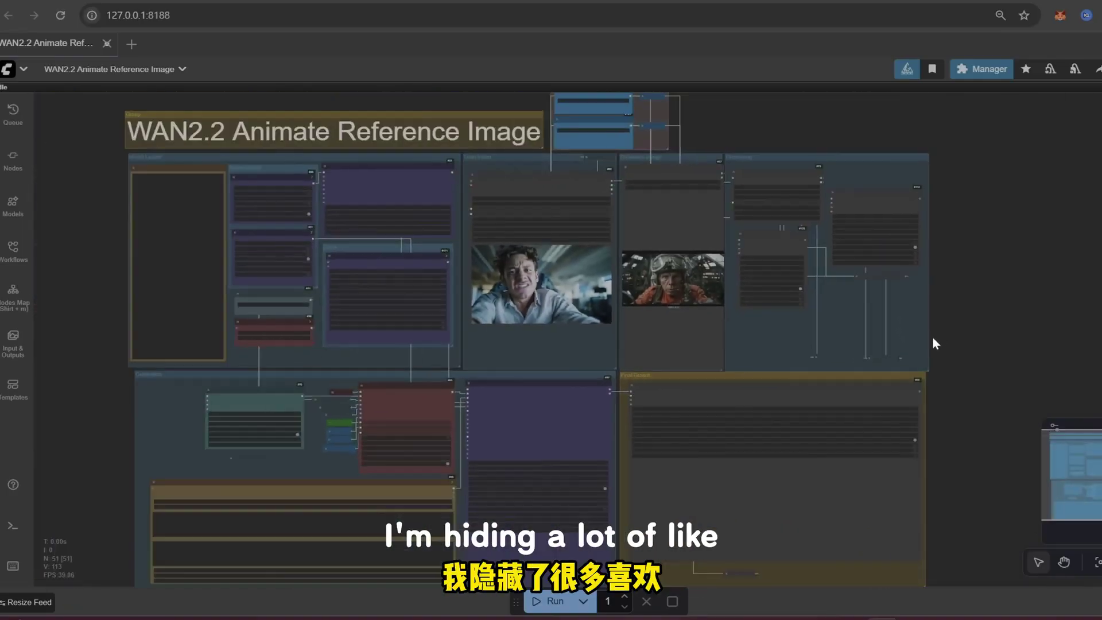
- Move the Video Combine node #112 slightly upward within the Processing group
scroll(919, 330, up, 6)
scroll(947, 404, up, 2)
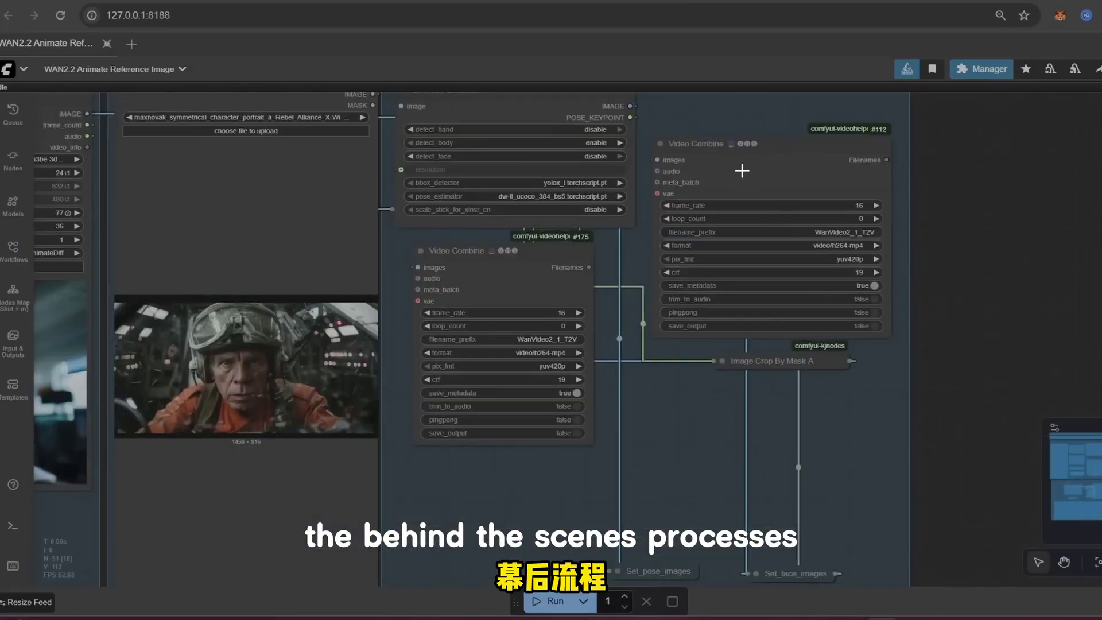
mouse_move(741, 170)
mouse_down()
mouse_move(923, 175)
mouse_move(729, 162)
mouse_move(752, 152)
mouse_up()
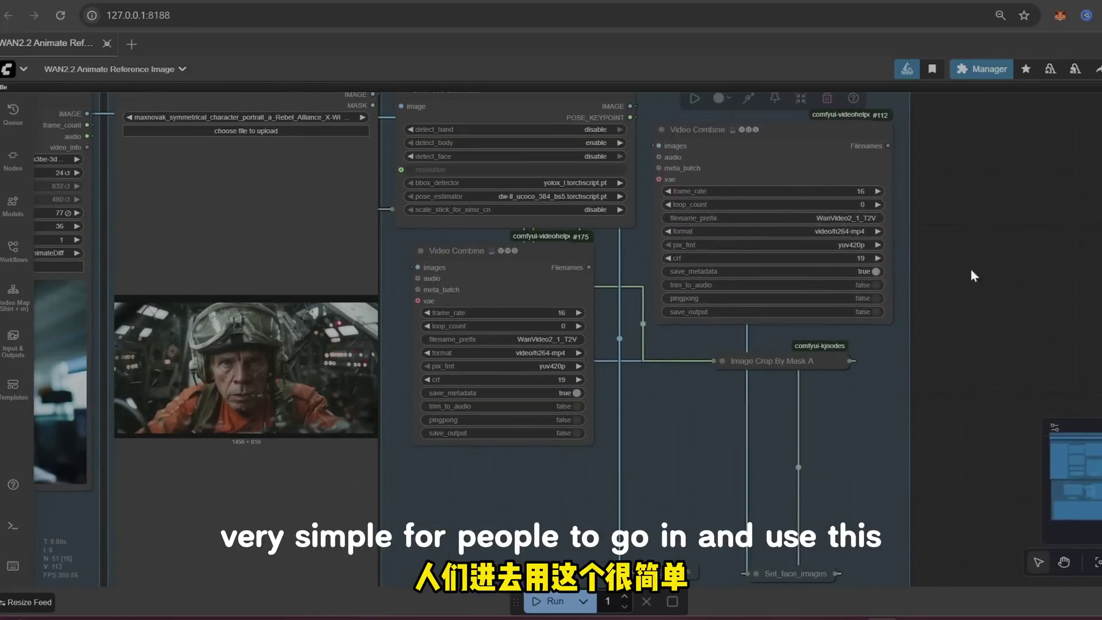
- Review the overall workflow layout and the nodes inside the Generation group
scroll(936, 333, down, 6)
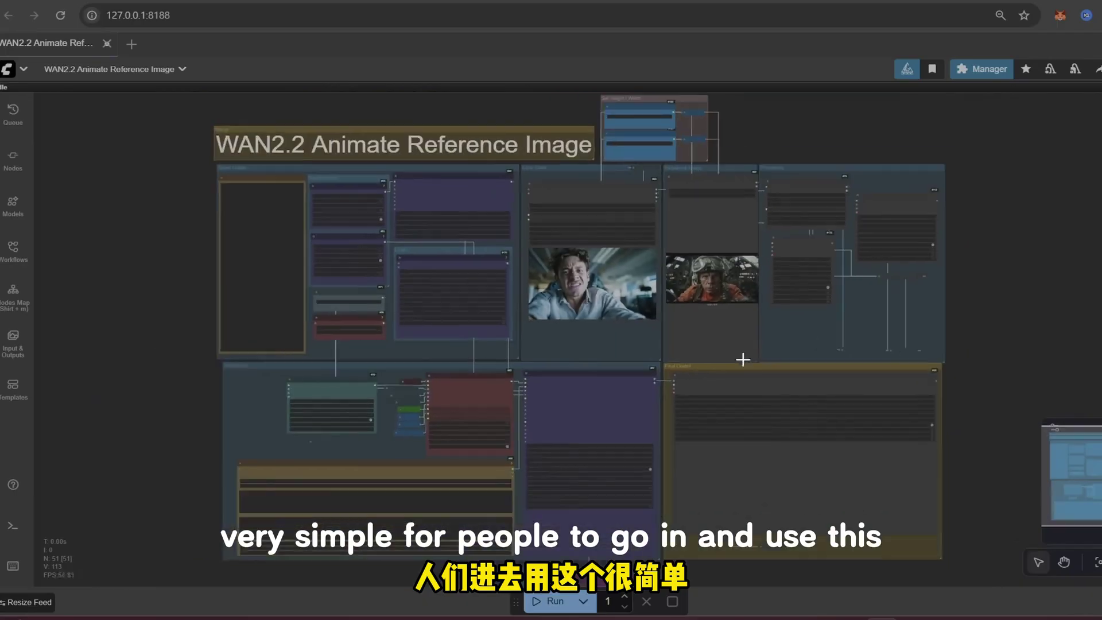
drag(743, 360, 855, 370)
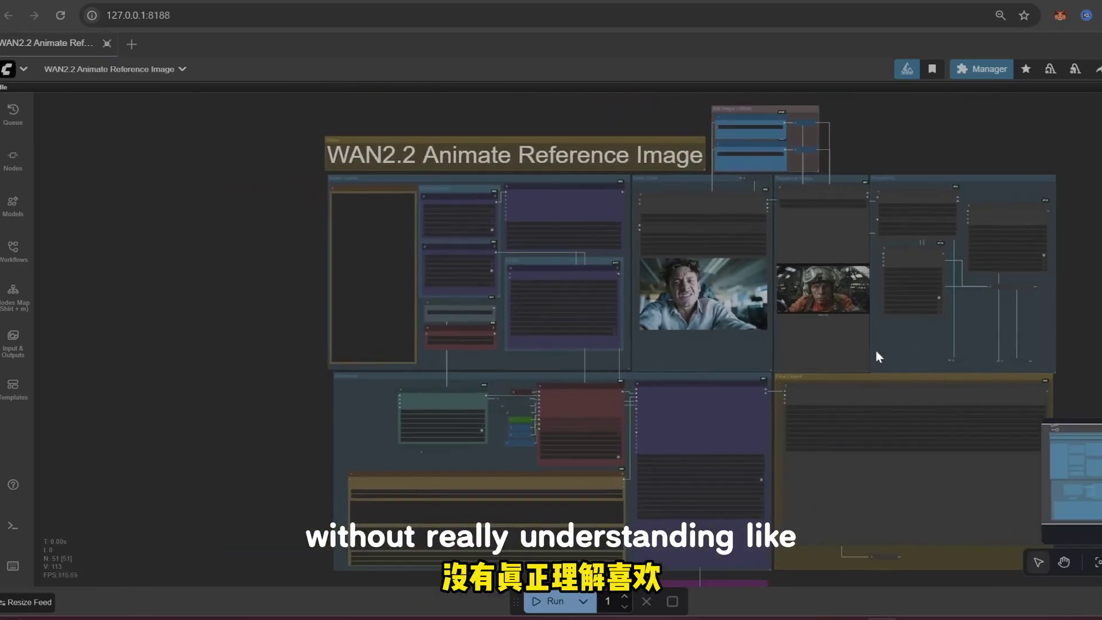
scroll(476, 459, up, 10)
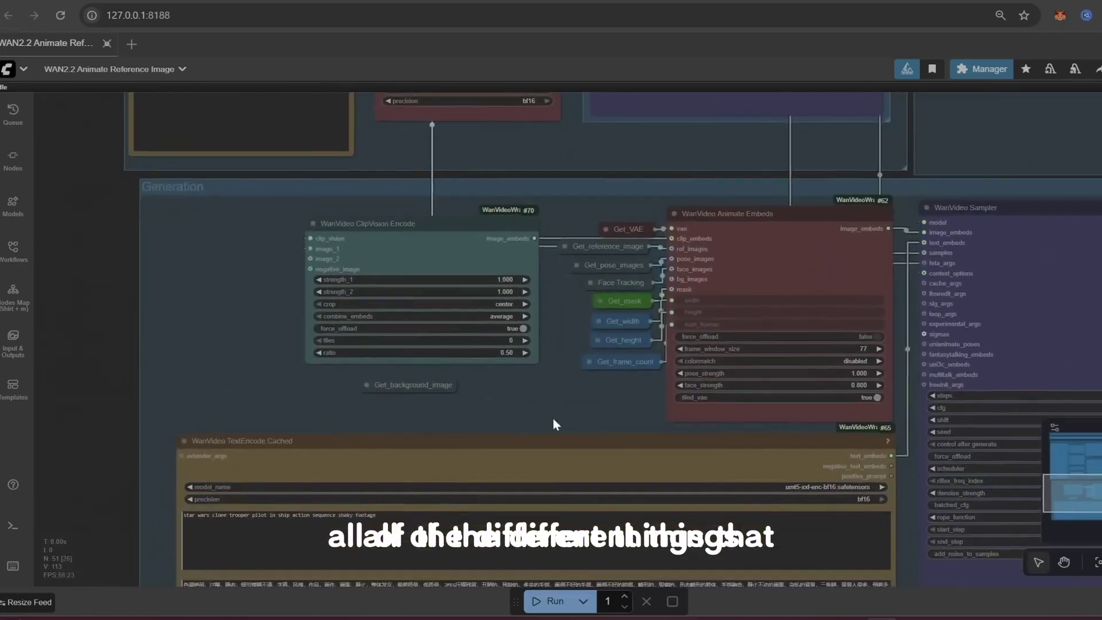
scroll(556, 403, down, 10)
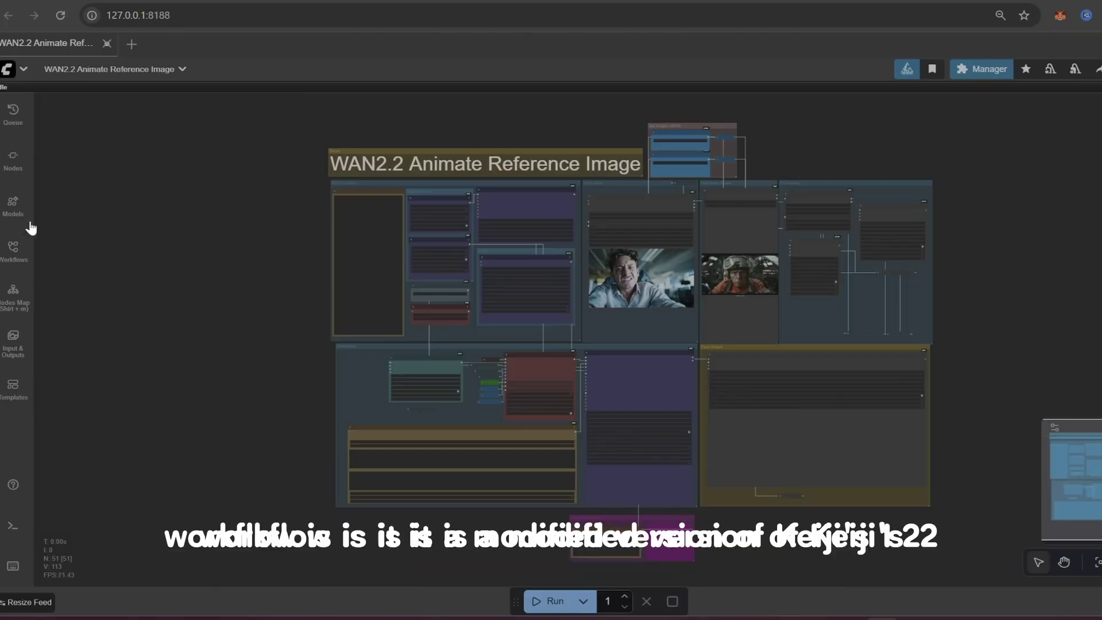
- Open the saved workflow Wan animate Kijai.json from the workflow library
click(23, 261)
scroll(108, 516, down, 2)
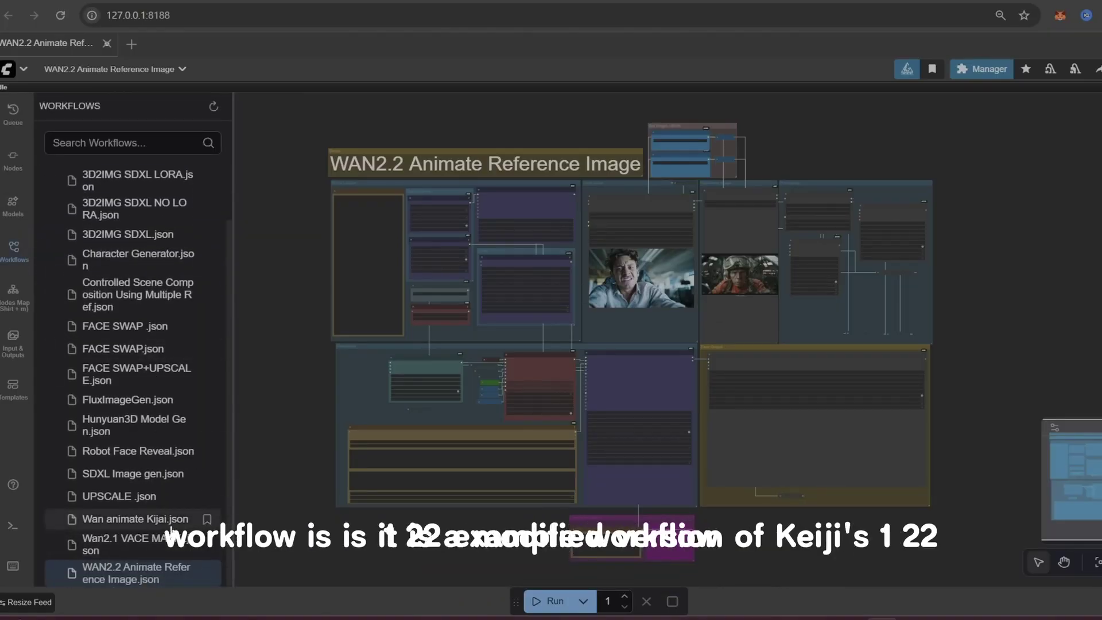
click(15, 253)
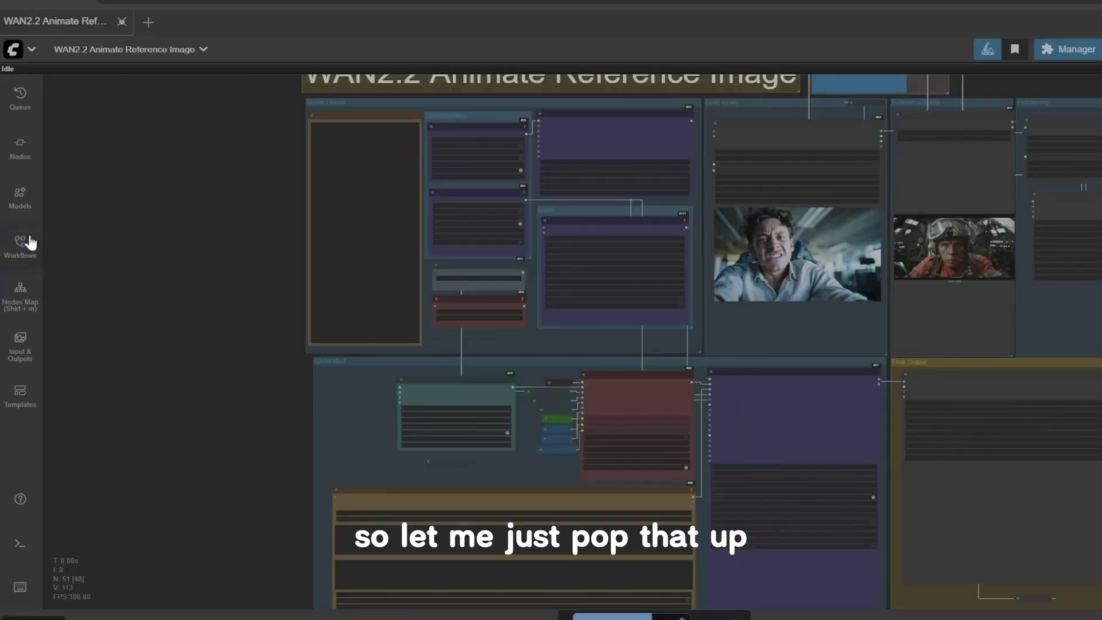
click(20, 253)
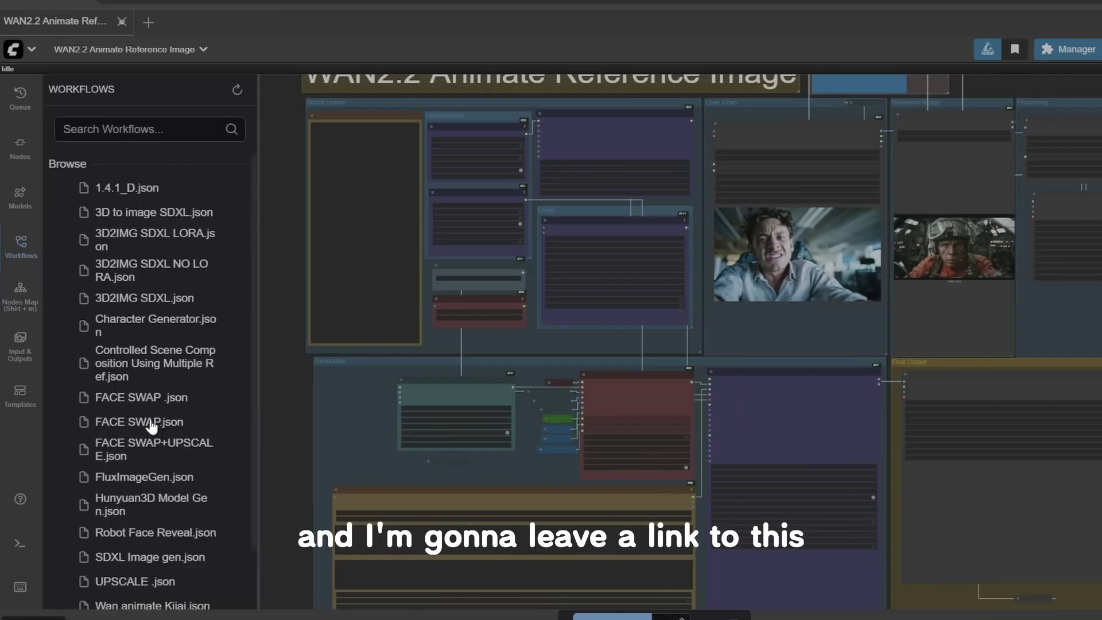
scroll(153, 437, down, 2)
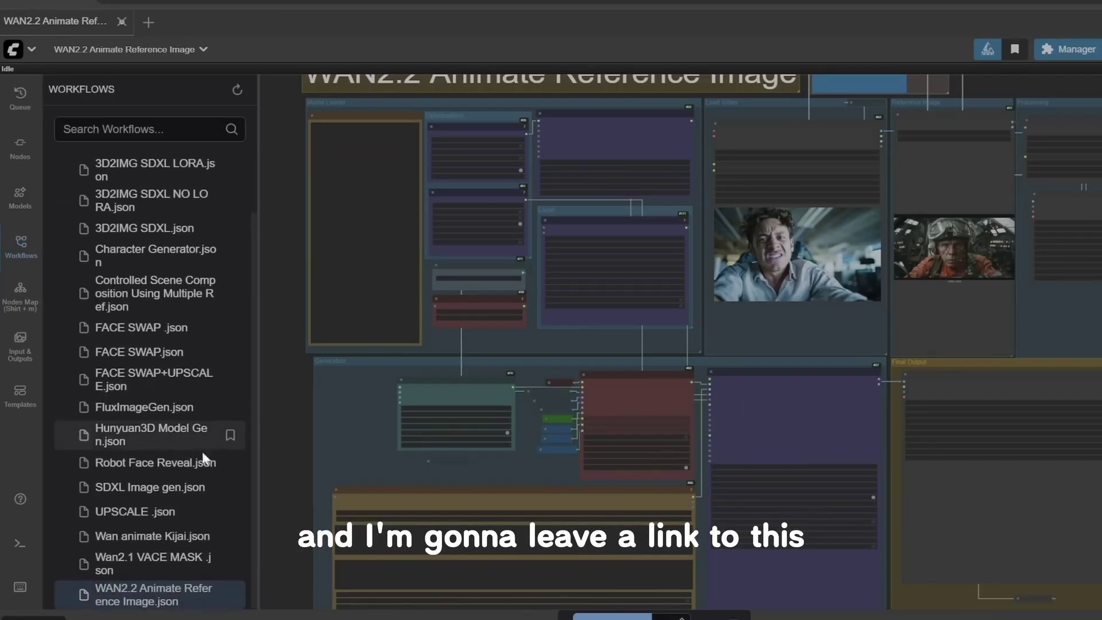
click(156, 543)
scroll(761, 319, up, 5)
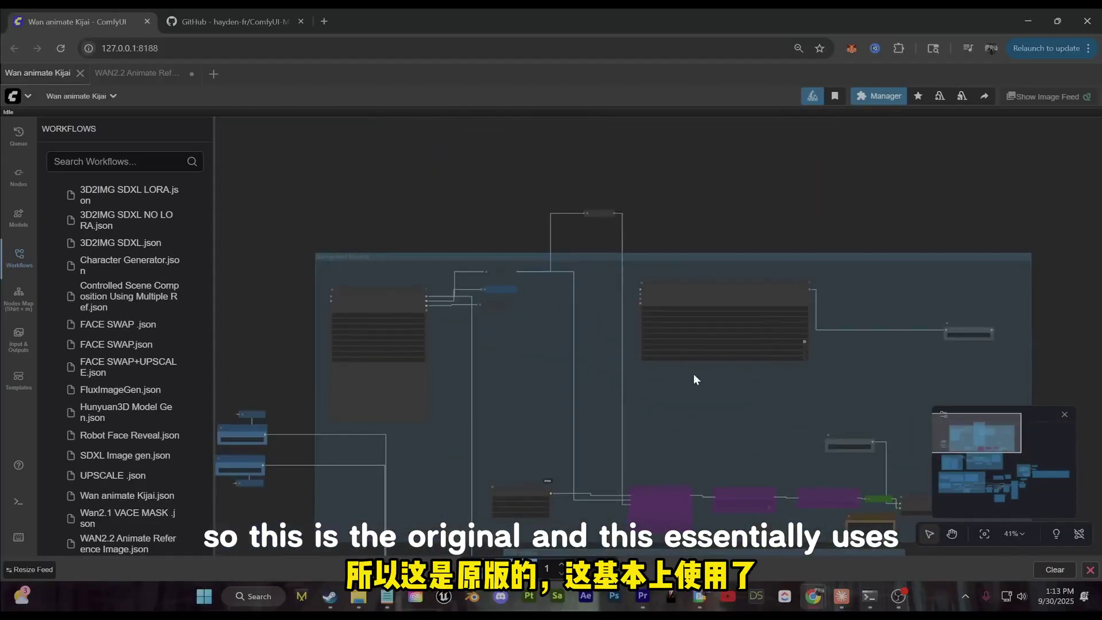
- Inspect the masking points on the image in the Background Masking group and move the neighbouring Video Combine node clear of it
scroll(632, 180, up, 10)
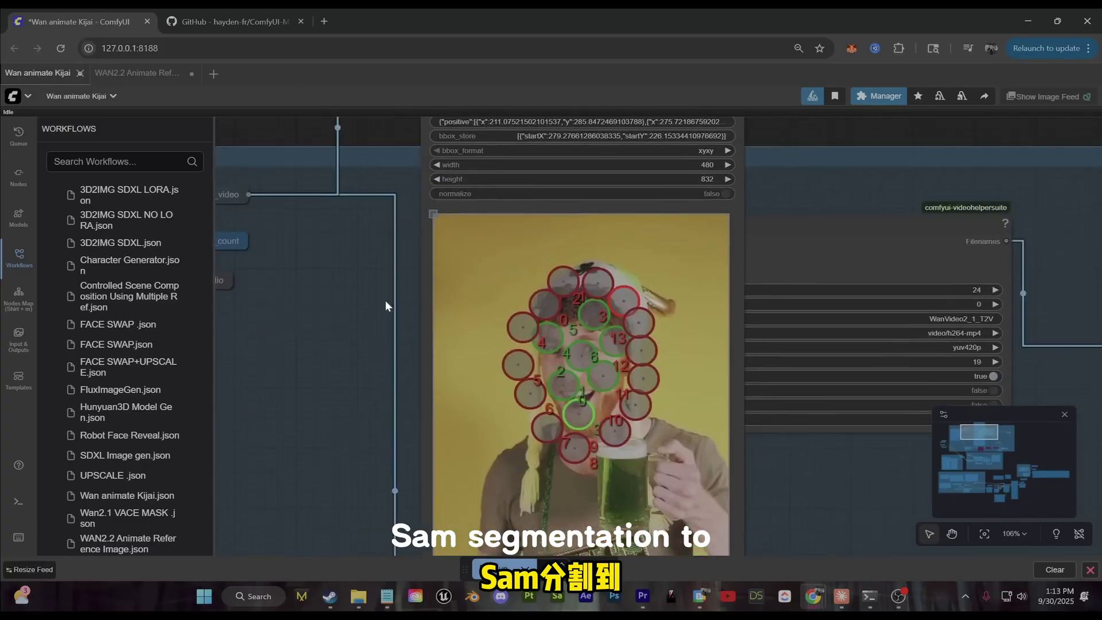
scroll(386, 305, down, 10)
drag(478, 244, 474, 248)
click(576, 423)
drag(576, 423, 675, 367)
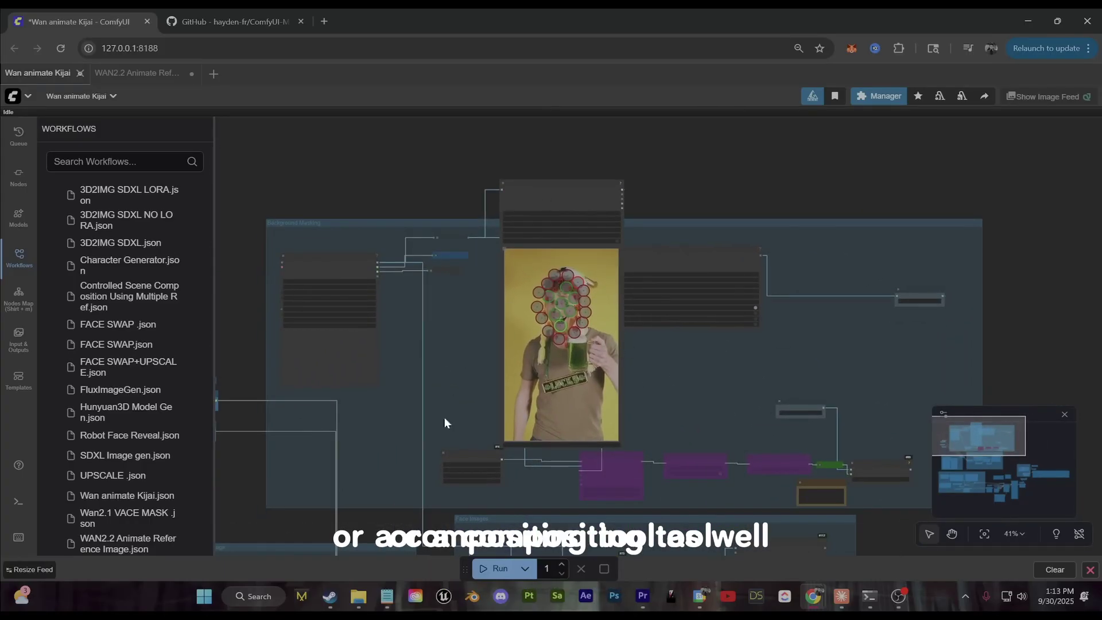
drag(634, 355, 632, 311)
drag(676, 204, 715, 212)
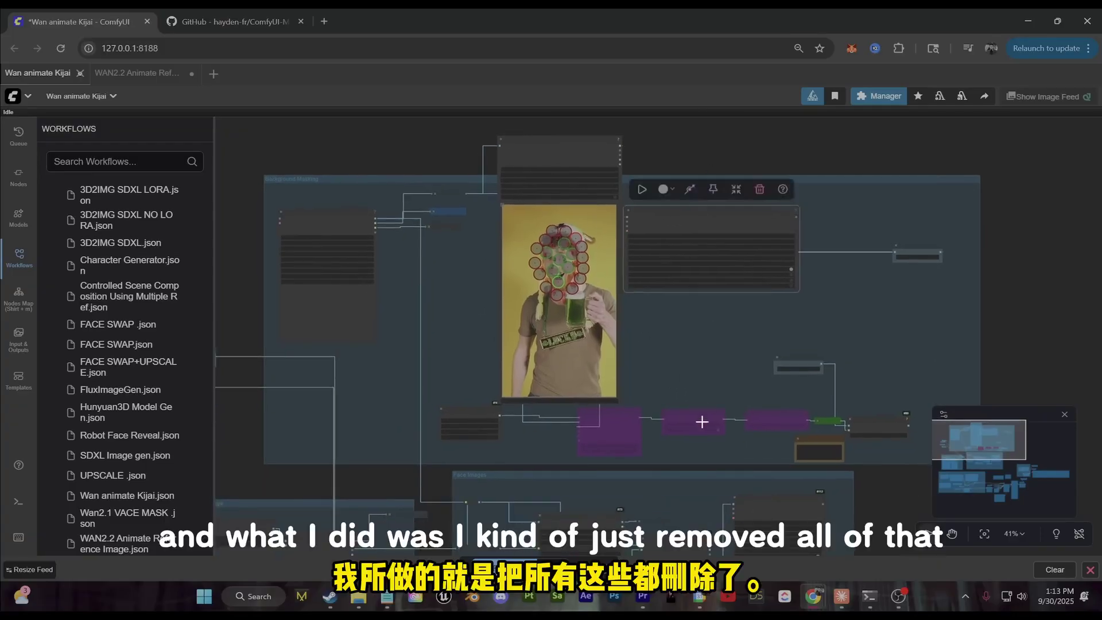
- Examine the segmentation nodes of the Kijai workflow and the model, VAE, LoRA and block swap nodes in its models group
drag(702, 419, 703, 413)
drag(472, 394, 439, 201)
scroll(490, 246, down, 7)
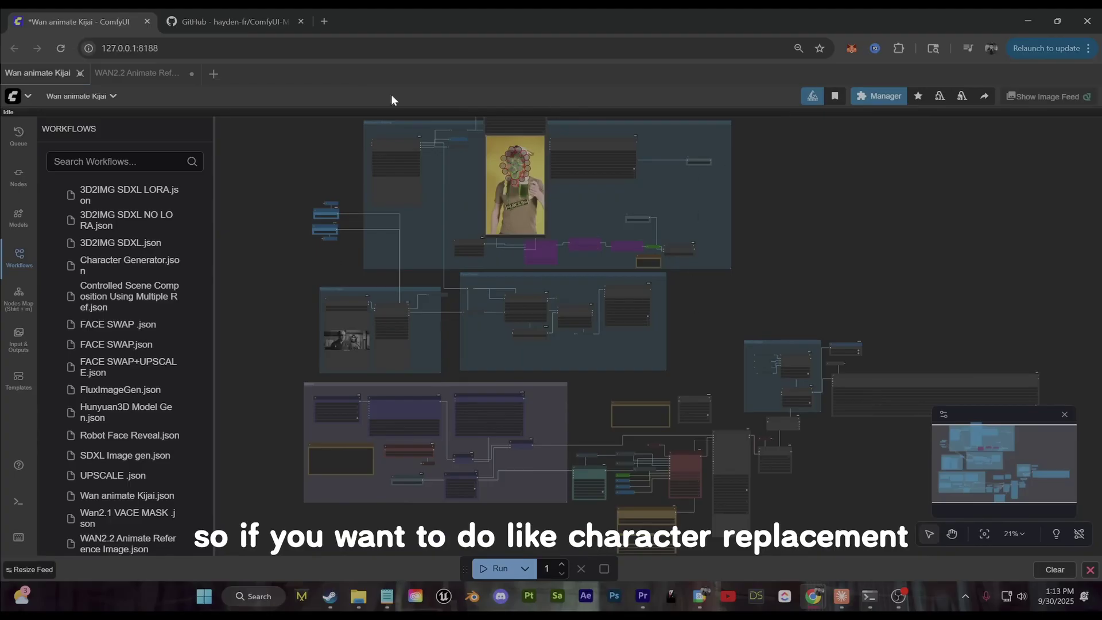
scroll(482, 339, up, 10)
drag(454, 430, 528, 173)
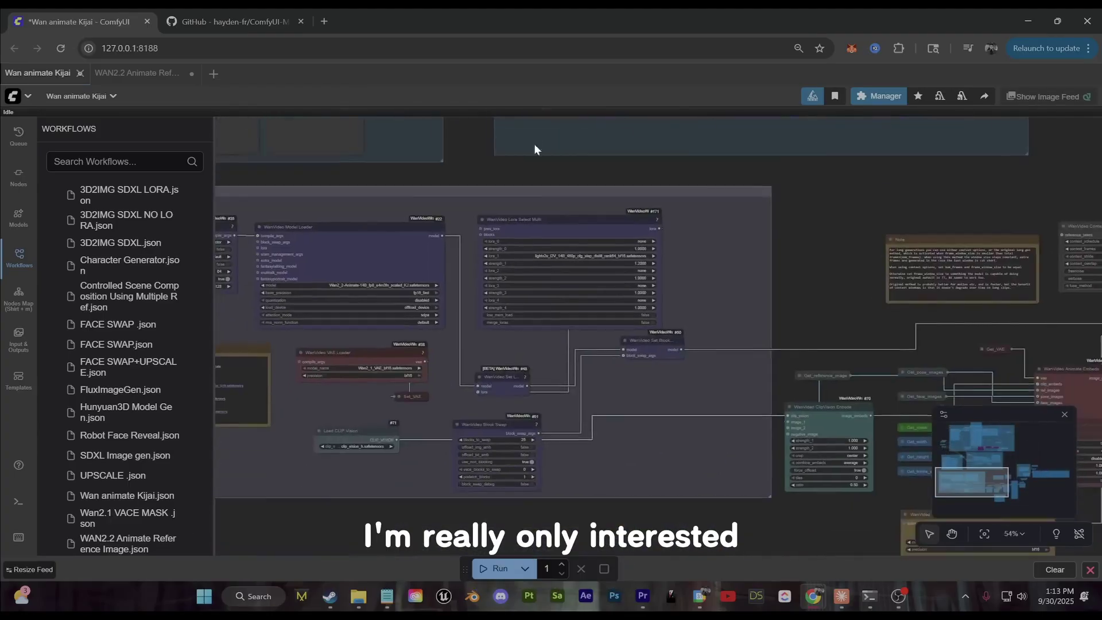
scroll(466, 407, up, 5)
drag(546, 275, 767, 246)
scroll(664, 302, down, 7)
drag(977, 267, 603, 367)
- Inspect the nodes feeding WanVideo Animate Embeds and move the Get_background_image node closer to Get_face_images
scroll(603, 367, up, 8)
scroll(463, 371, up, 5)
drag(749, 526, 631, 353)
scroll(627, 366, down, 3)
scroll(569, 366, up, 3)
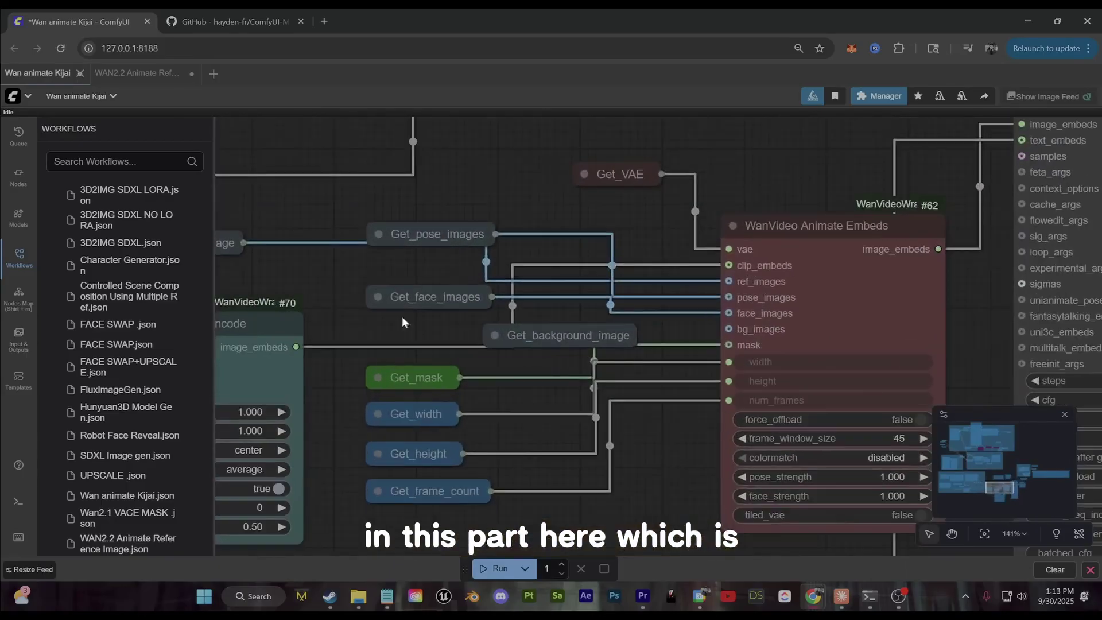
drag(553, 344, 444, 329)
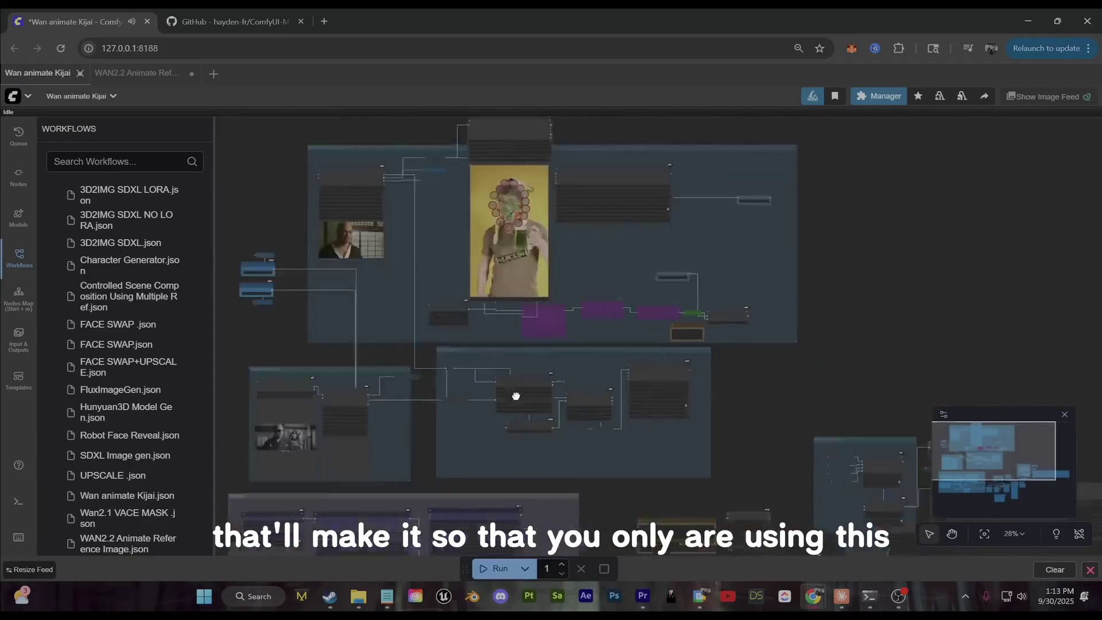
- Review the Kijai workflow's reference image, face images, background masking and models groups as a whole
drag(514, 394, 692, 321)
scroll(524, 342, up, 5)
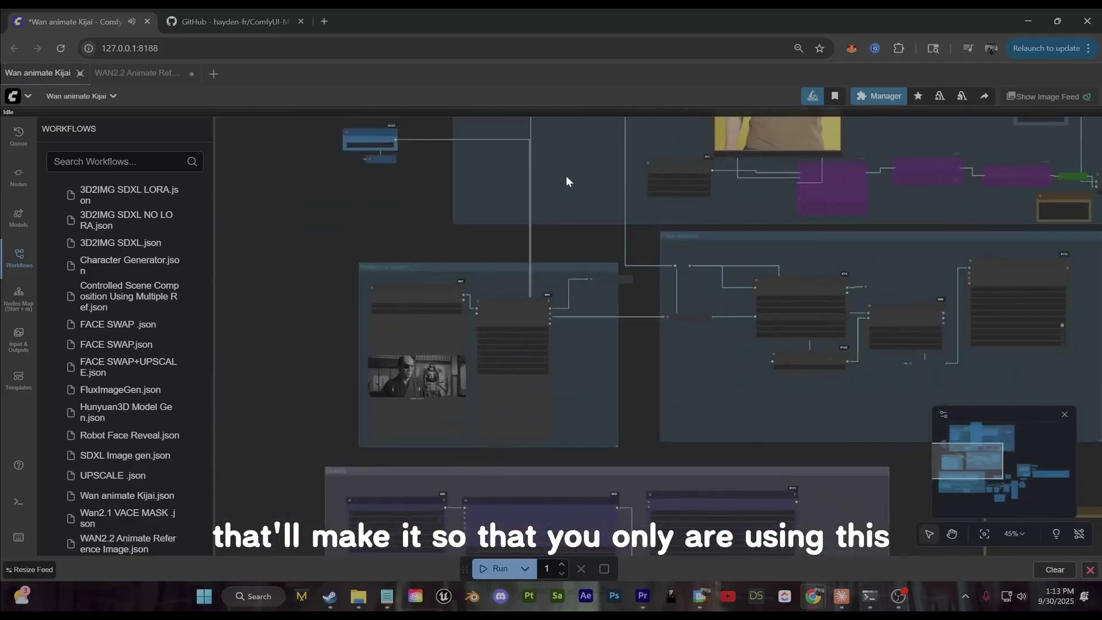
drag(566, 171, 591, 224)
drag(780, 511, 293, 224)
scroll(429, 431, down, 5)
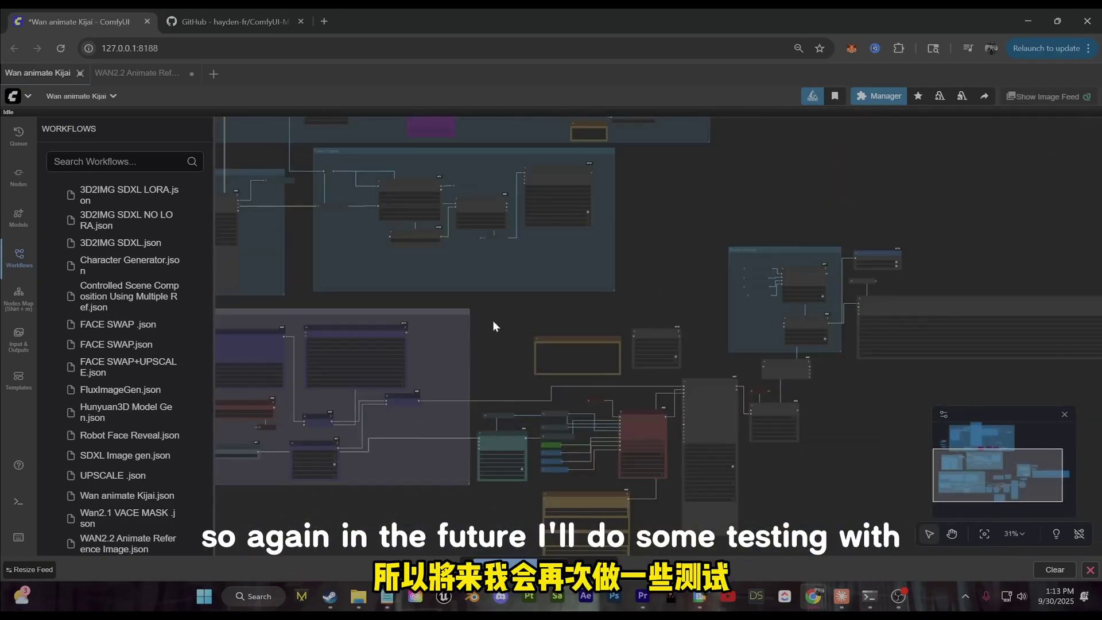
scroll(462, 310, down, 2)
drag(395, 254, 577, 387)
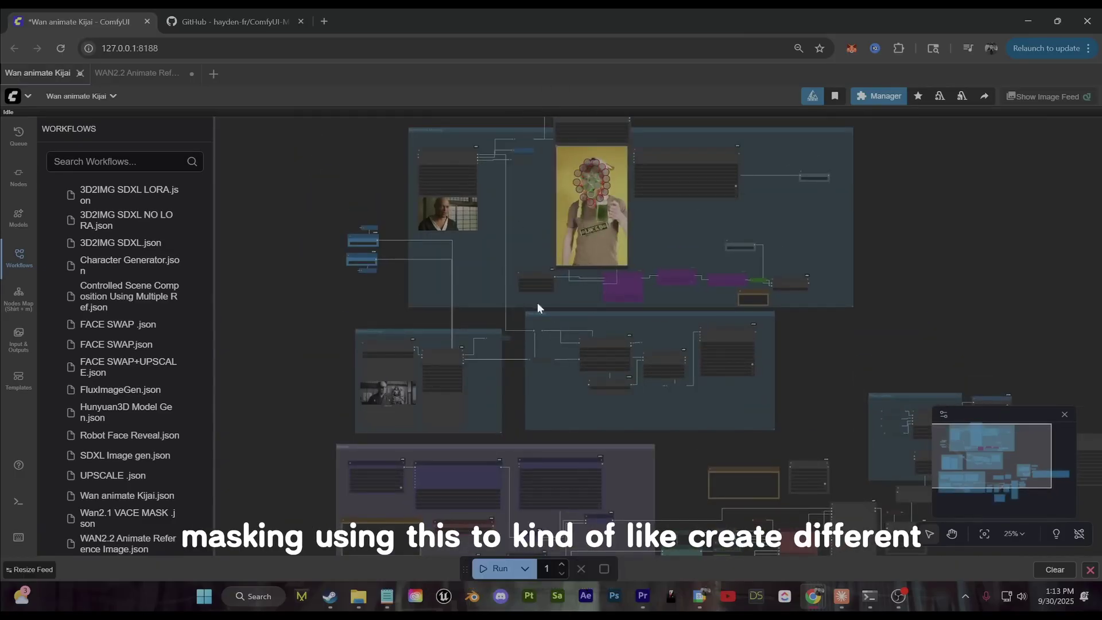
drag(670, 337, 606, 368)
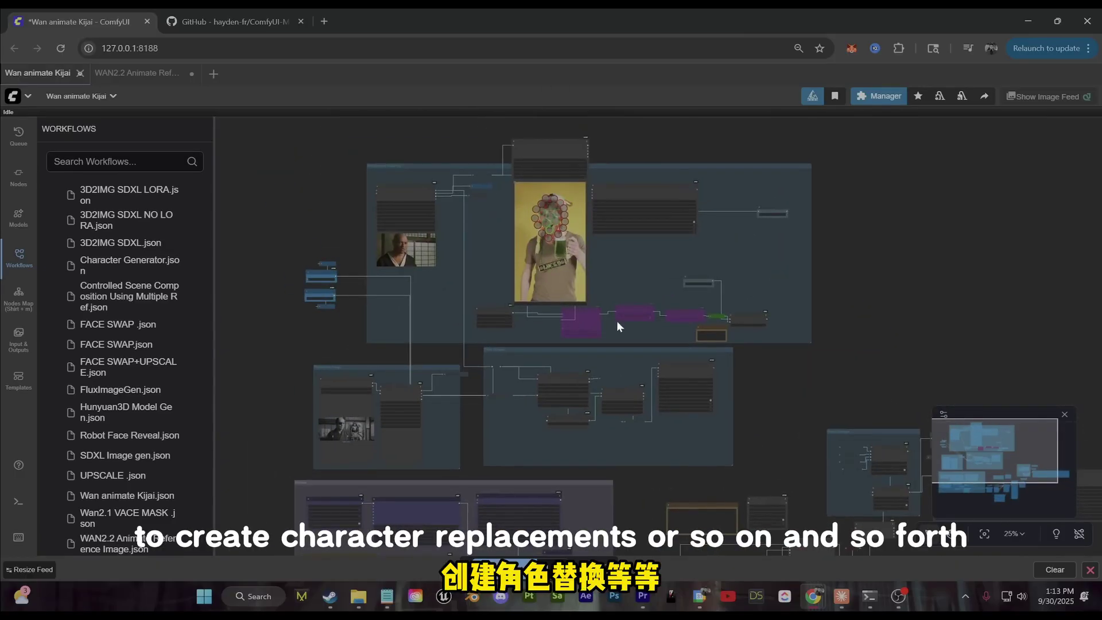
scroll(562, 396, down, 3)
drag(566, 450, 545, 345)
scroll(546, 341, up, 4)
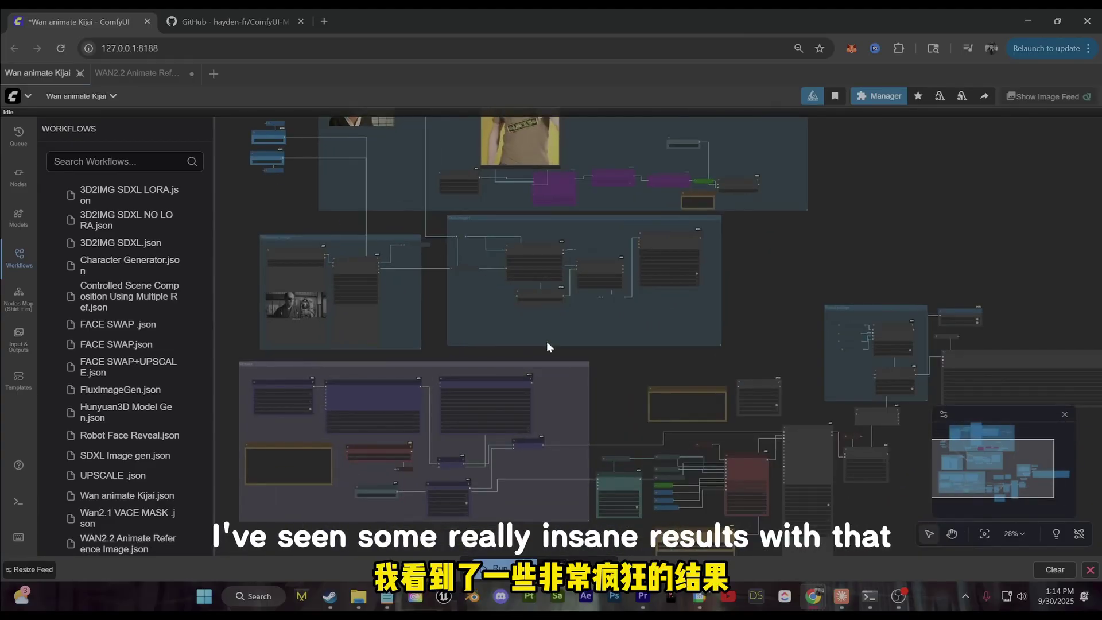
- Switch back to the WAN2.2 Animate Reference Image workflow and examine the nodes feeding WanVideo Animate Embeds in the Generation group
click(132, 74)
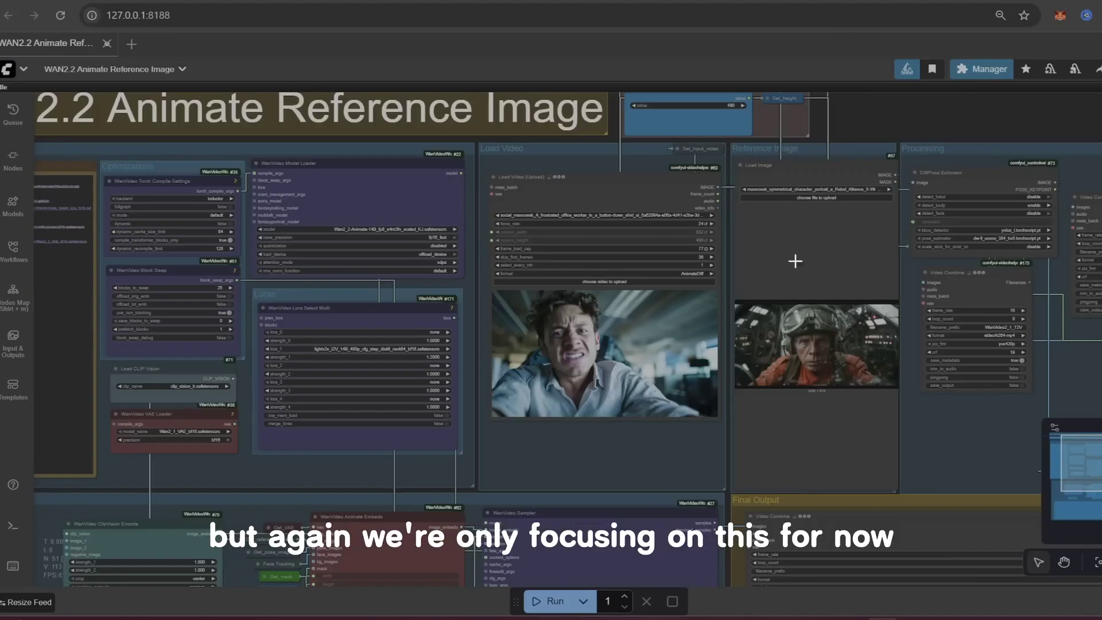
scroll(699, 341, down, 3)
drag(571, 430, 842, 308)
scroll(511, 424, up, 5)
drag(346, 401, 515, 335)
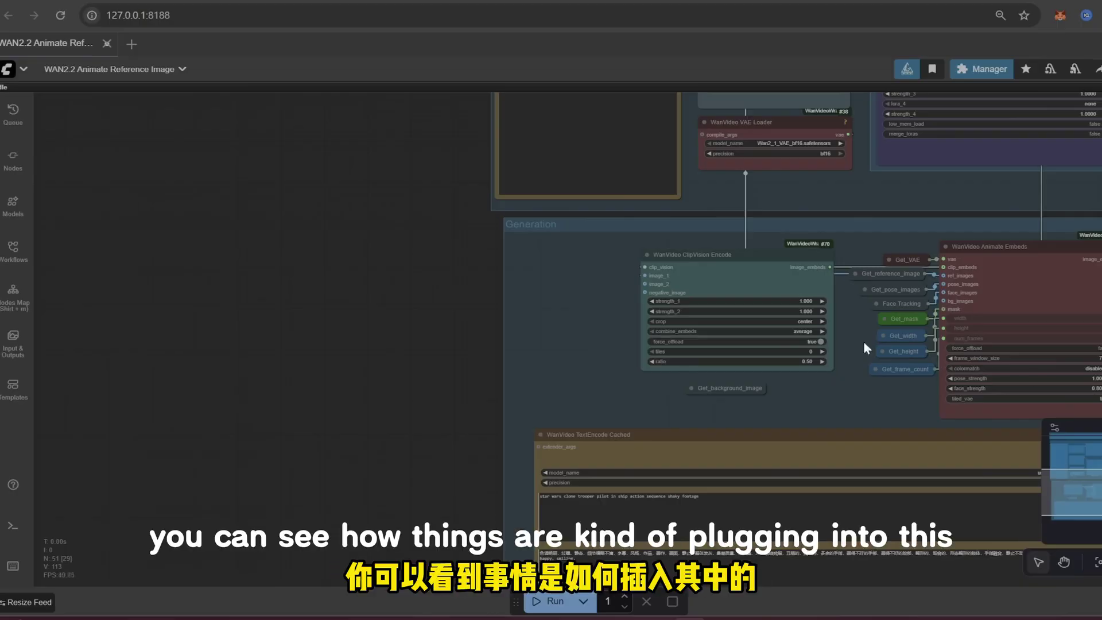
- Examine the source video and Generation group, including Get_background_image and WanVideo Sampler, and review the Final Output group
scroll(763, 255, down, 5)
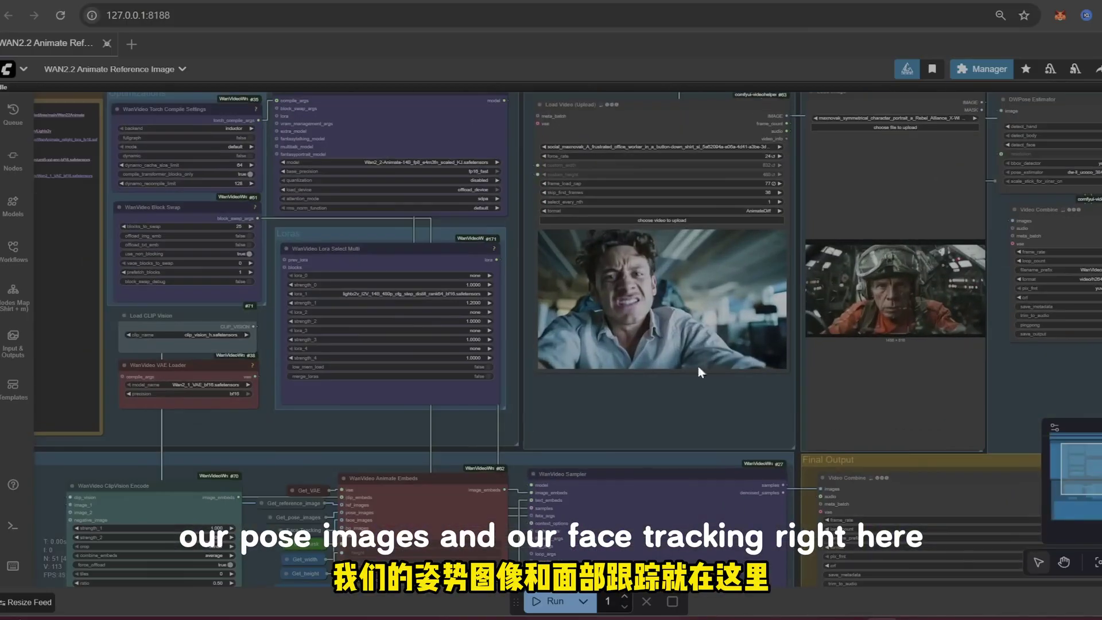
drag(662, 390, 982, 167)
scroll(511, 454, up, 3)
scroll(528, 390, down, 1)
drag(499, 396, 464, 465)
scroll(511, 431, down, 3)
drag(524, 419, 505, 461)
scroll(559, 515, right, 10)
scroll(560, 515, down, 3)
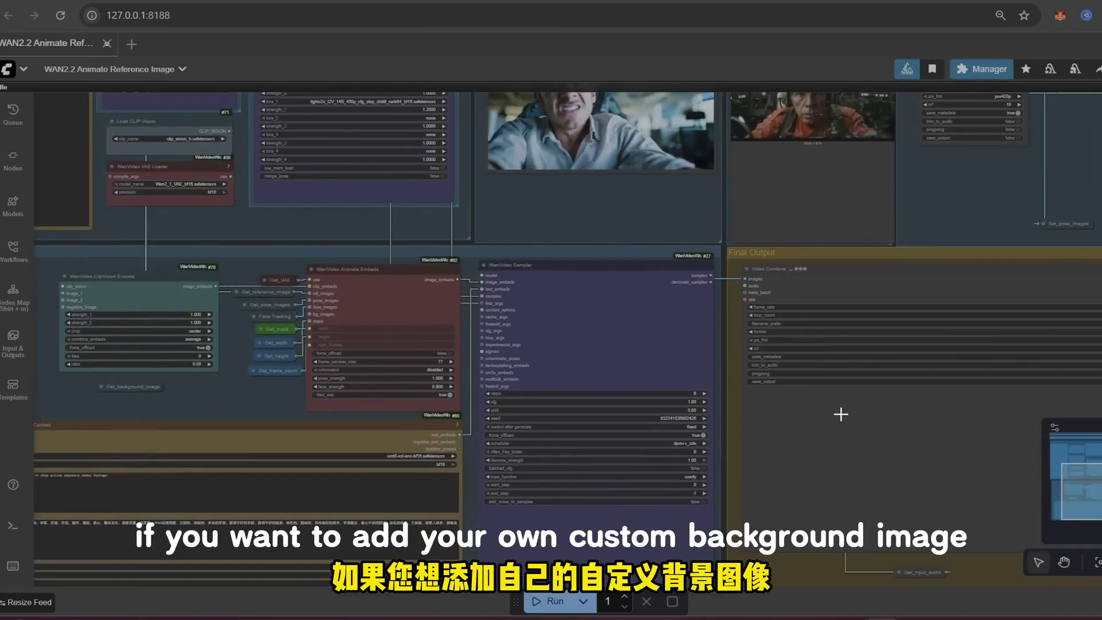
scroll(873, 445, down, 2)
scroll(750, 443, down, 3)
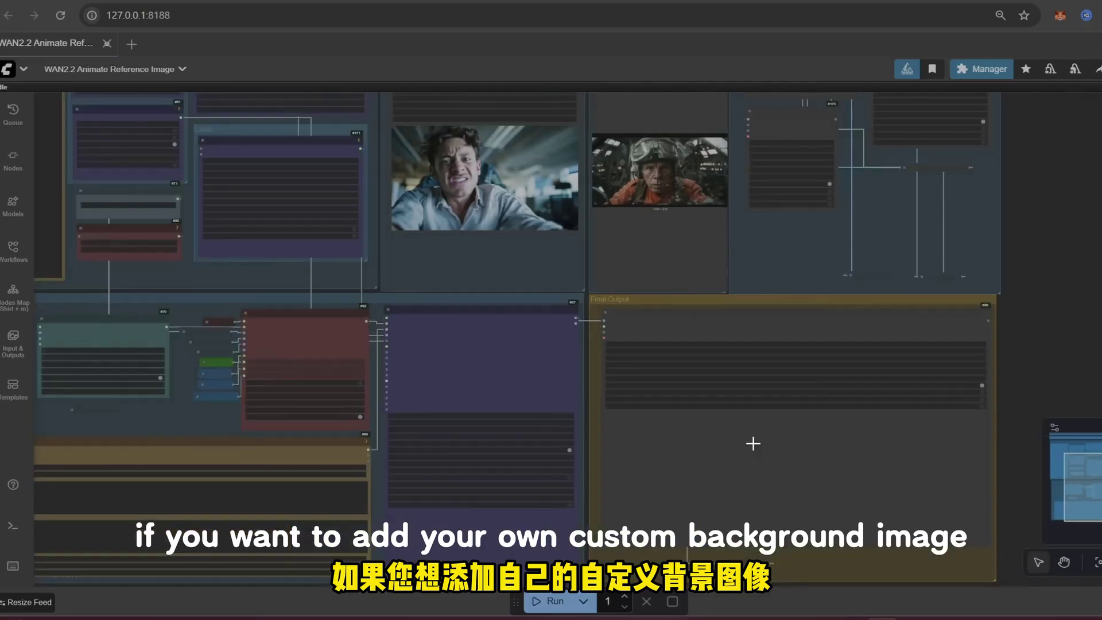
- Examine the WanVideo Animate Embeds inputs and WanVideo Sampler settings in the Generation group alongside the Final Output group
scroll(753, 442, down, 2)
drag(761, 446, 833, 414)
scroll(767, 423, up, 11)
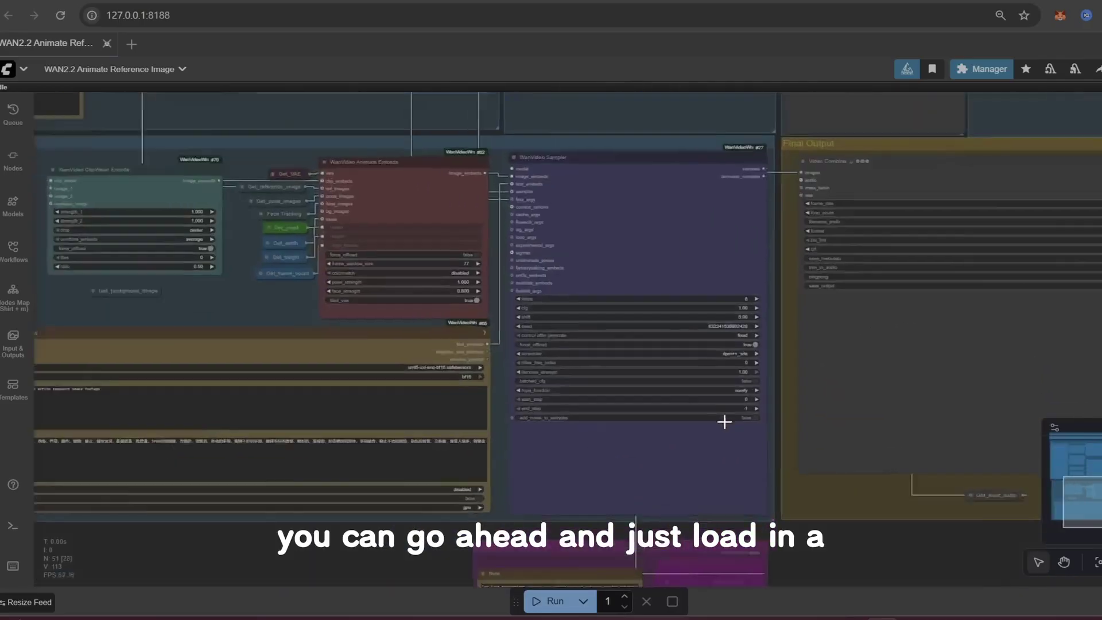
scroll(825, 413, down, 4)
scroll(839, 450, up, 3)
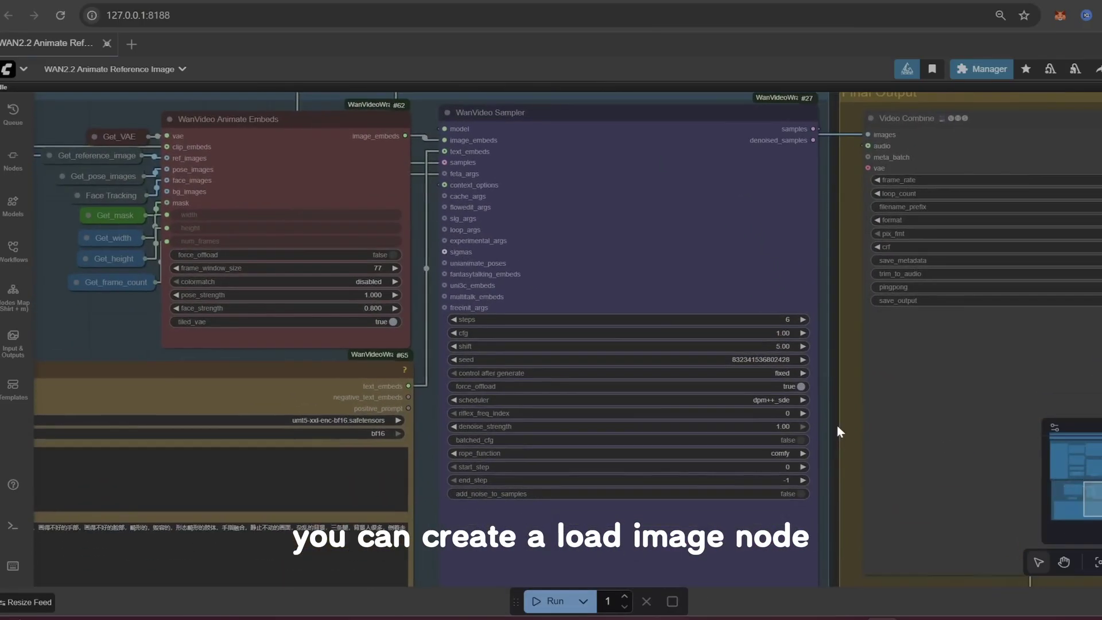
drag(1026, 415, 672, 401)
scroll(829, 411, down, 3)
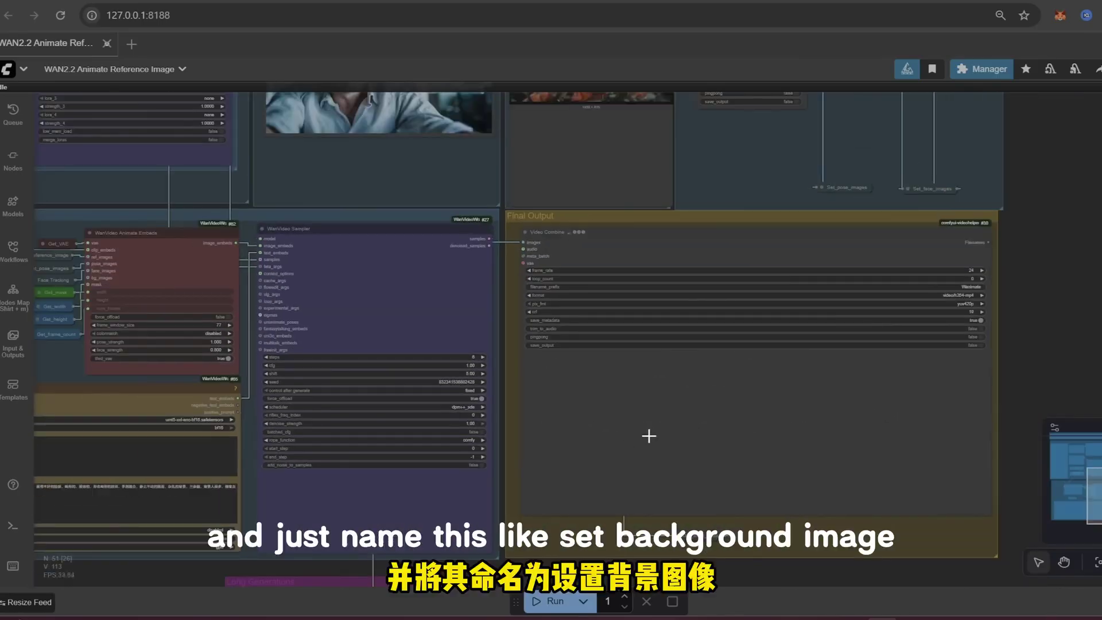
- Check how Get_background_image relates to the bg_images input of WanVideo Animate Embeds, and look over the surrounding Generation nodes
scroll(647, 433, down, 4)
drag(642, 433, 697, 429)
scroll(655, 526, up, 9)
drag(673, 508, 884, 419)
scroll(882, 426, down, 3)
scroll(881, 439, down, 4)
scroll(884, 443, up, 6)
scroll(765, 371, up, 8)
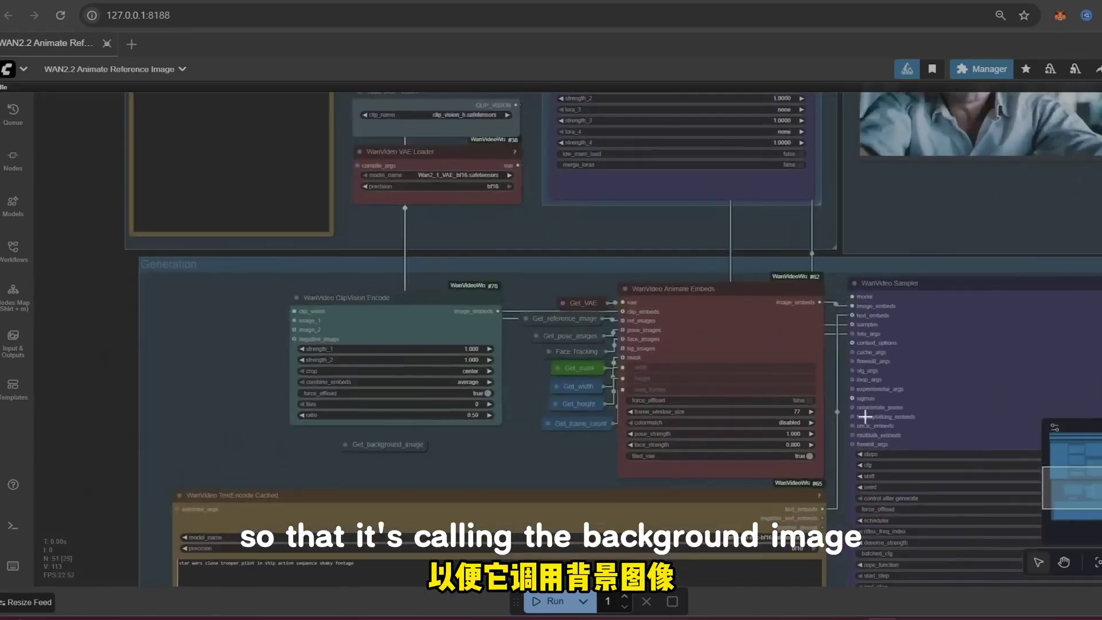
drag(884, 436, 711, 233)
scroll(713, 433, up, 1)
drag(713, 433, 640, 254)
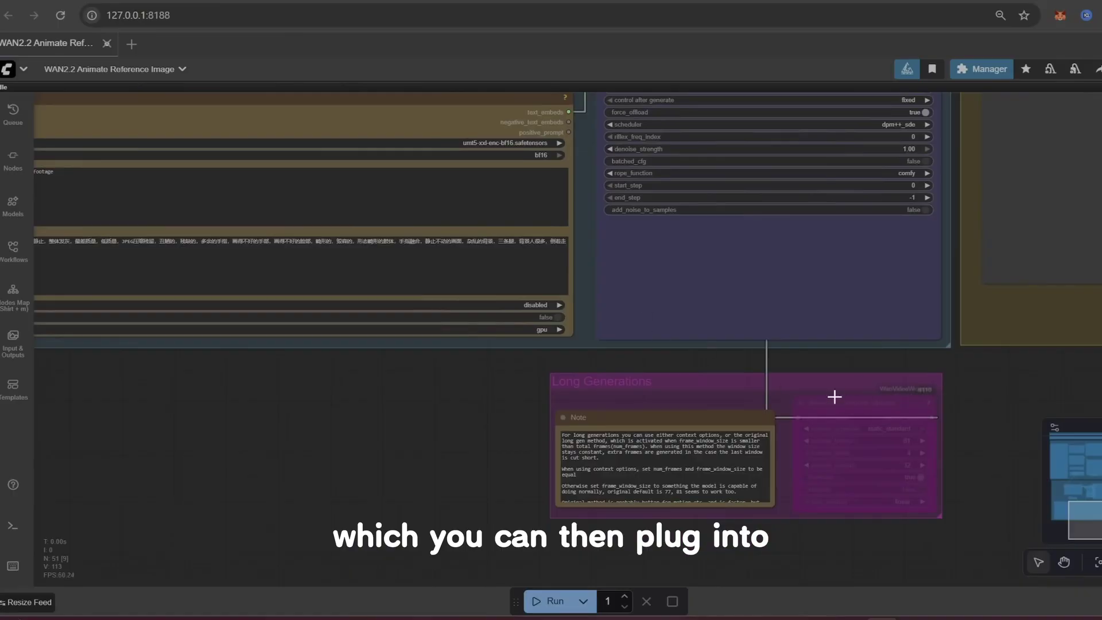
drag(835, 394, 701, 382)
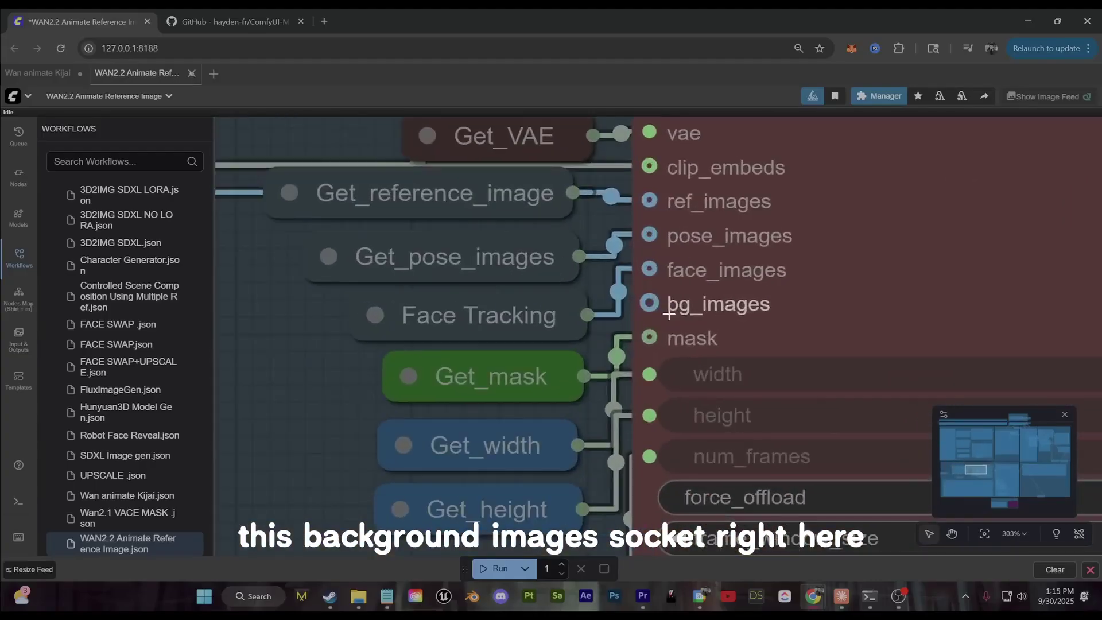
- Read the positive prompt in the WanVideo TextEncode Cached node and compare it with the loaded reference image
scroll(717, 309, down, 10)
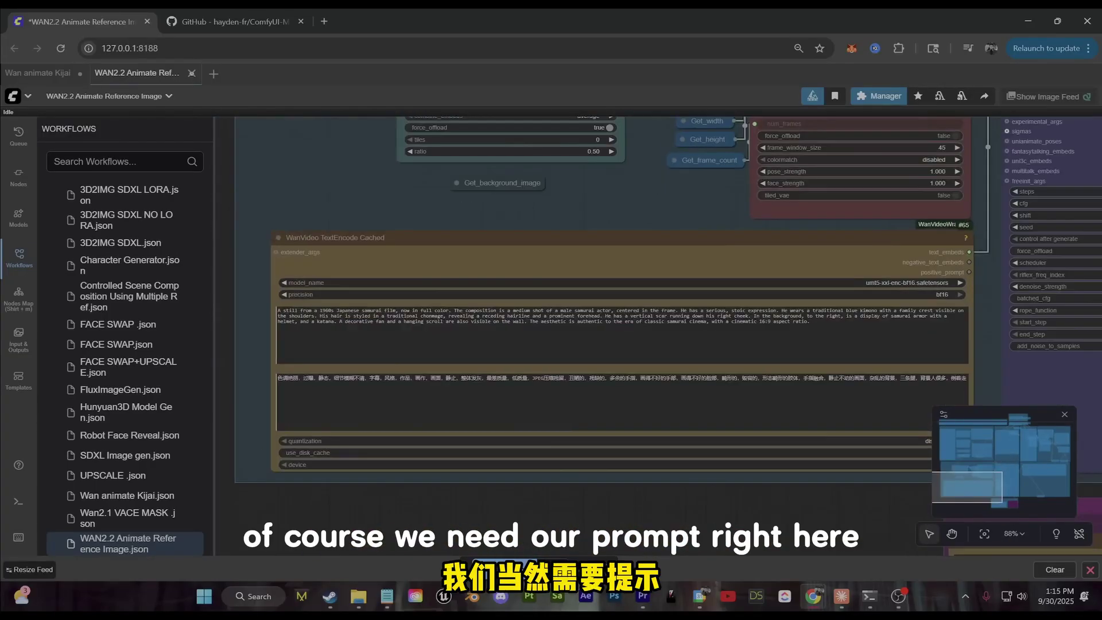
drag(221, 329, 271, 376)
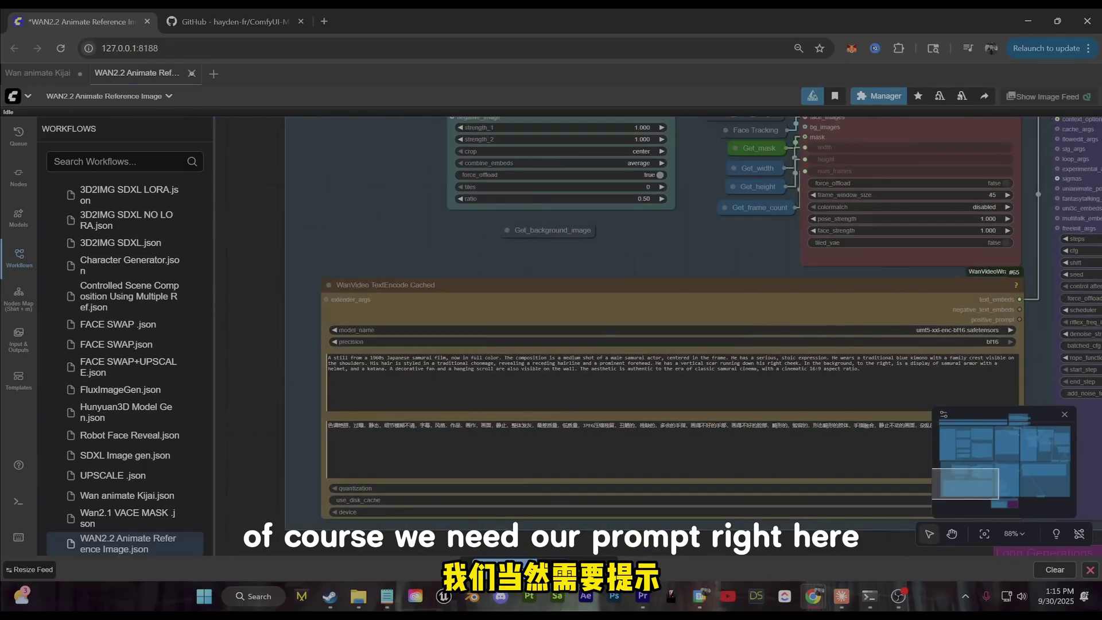
scroll(577, 411, up, 5)
scroll(577, 379, down, 4)
scroll(576, 356, down, 4)
scroll(777, 239, down, 5)
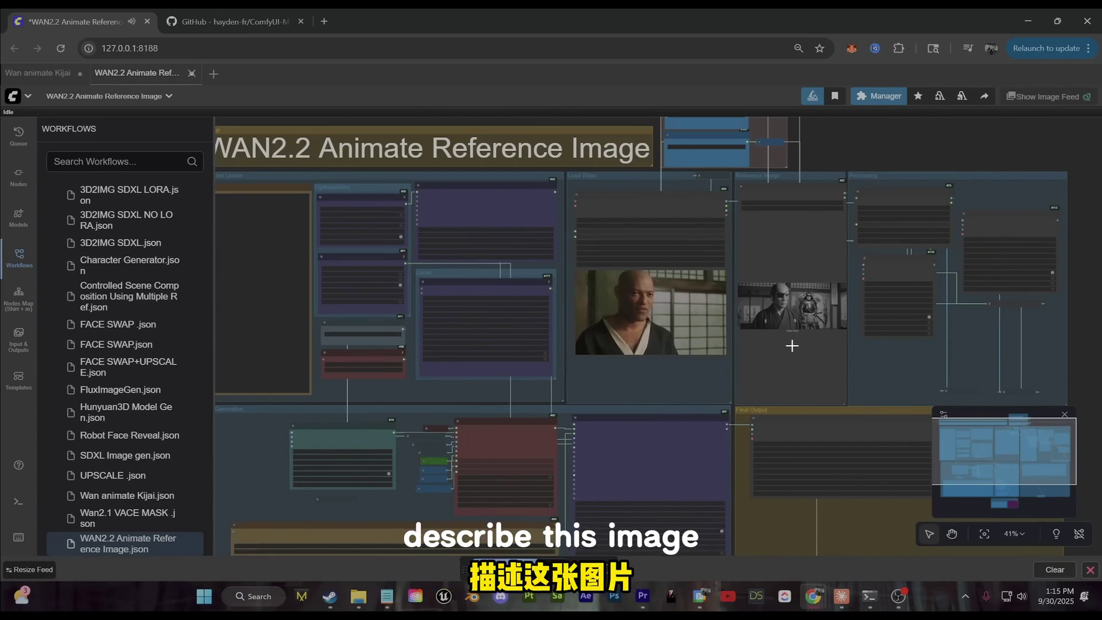
scroll(464, 332, up, 9)
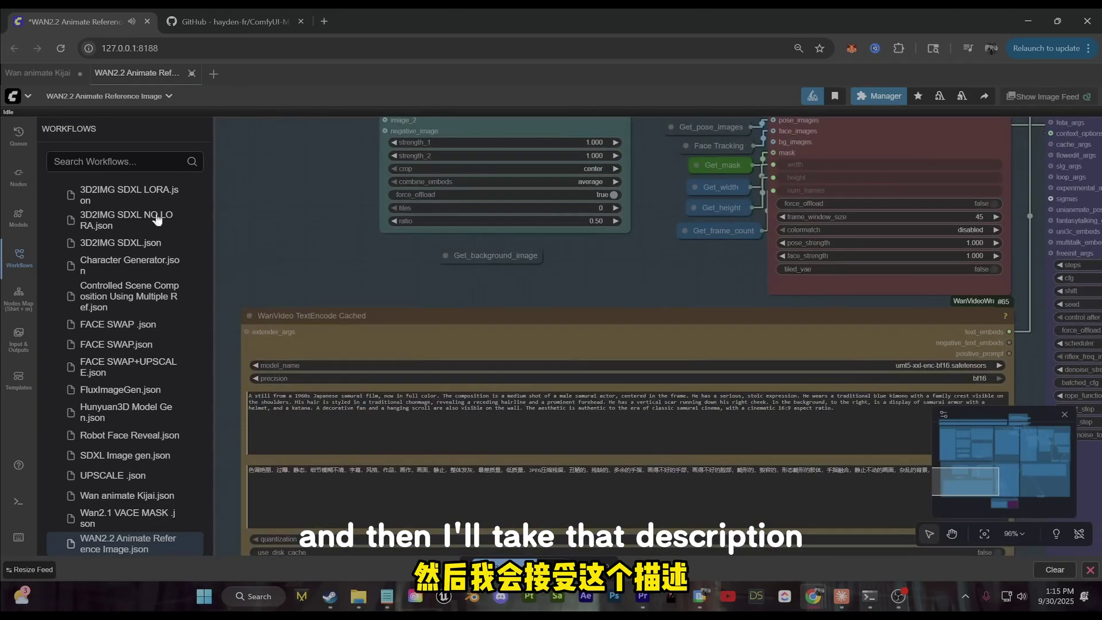
scroll(560, 276, down, 2)
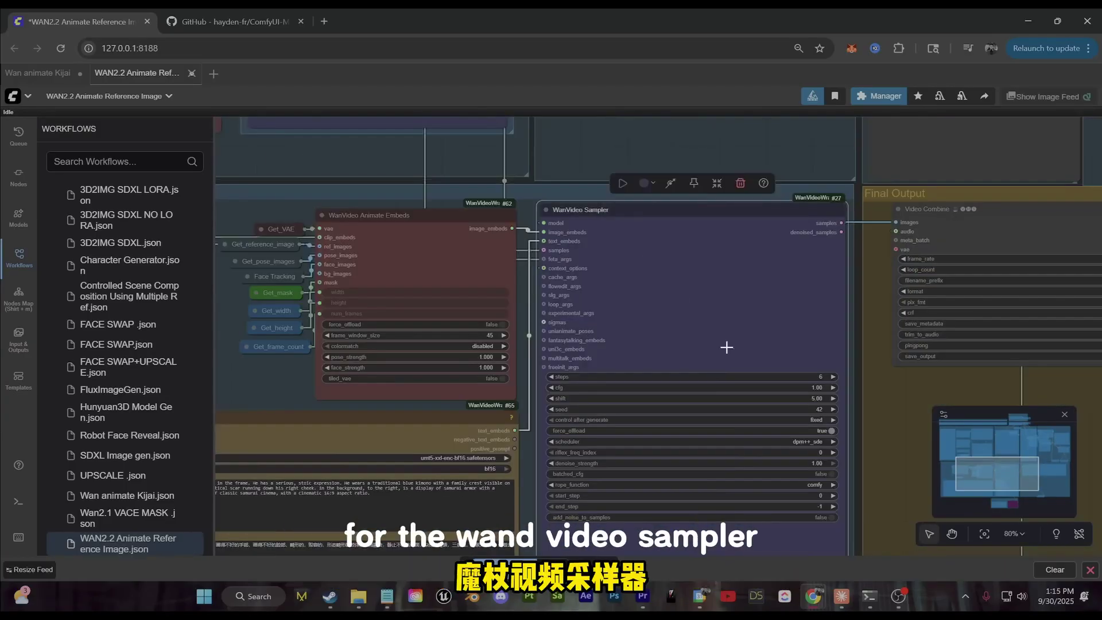
- Review the WanVideo Sampler settings, including steps, cfg, shift, seed and scheduler
drag(726, 347, 643, 290)
scroll(798, 451, up, 4)
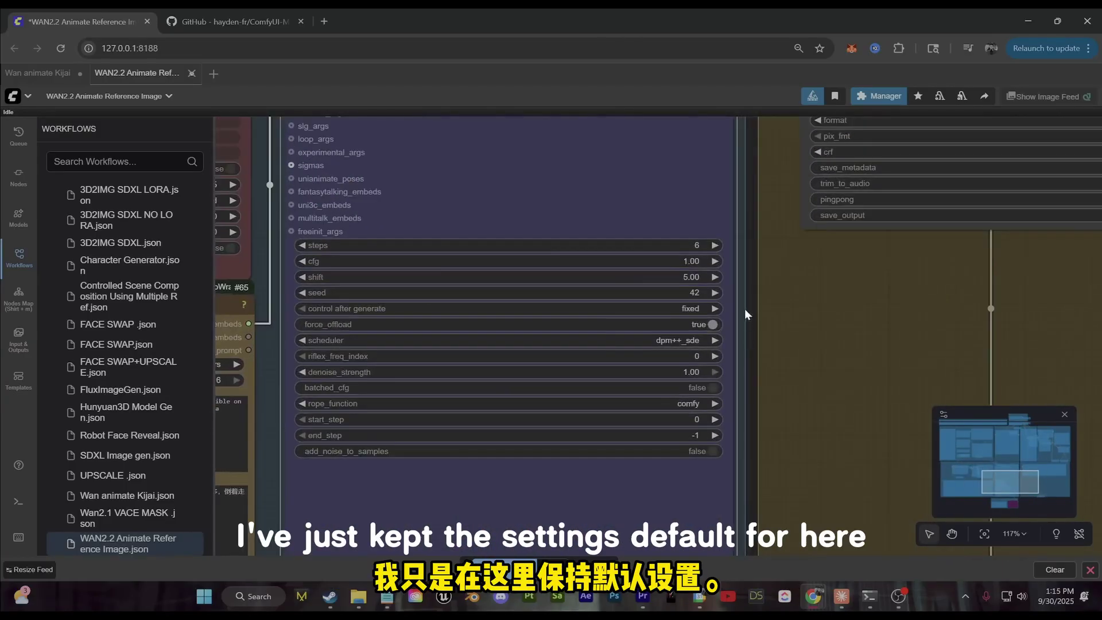
drag(754, 320, 825, 398)
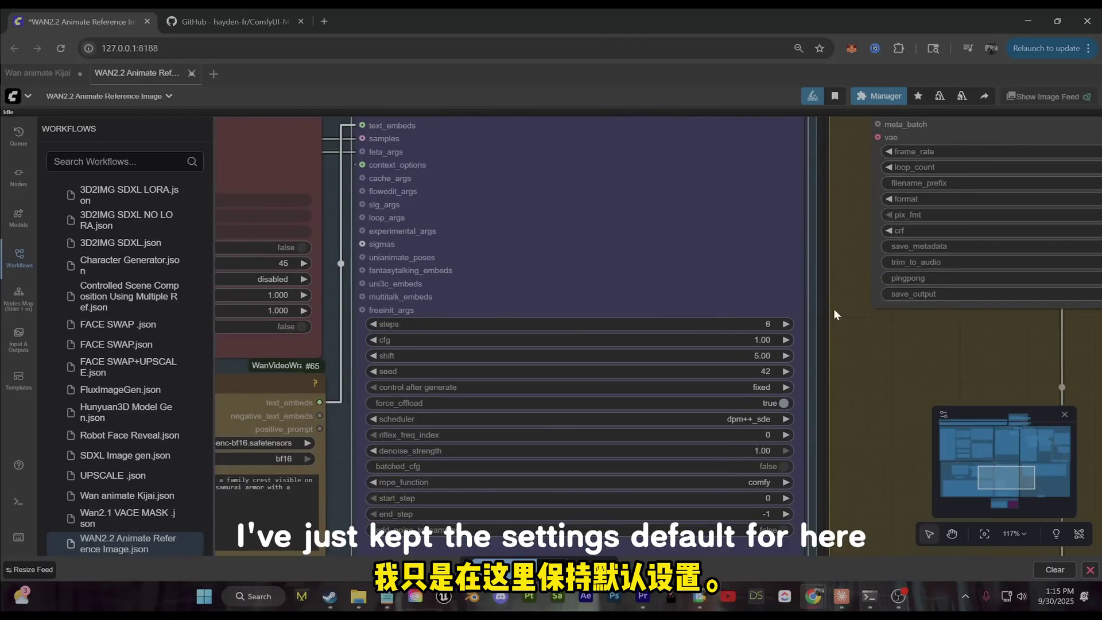
scroll(832, 304, down, 2)
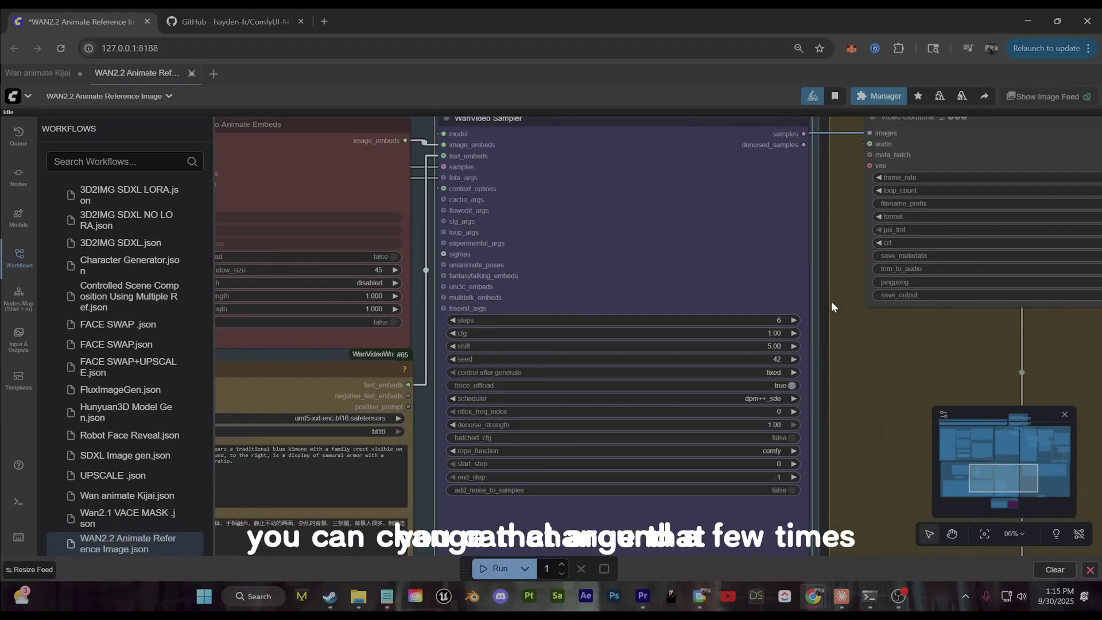
- Inspect the Video Combine node in the Final Output group and its place in the overall workflow
scroll(831, 302, down, 3)
scroll(832, 343, right, 5)
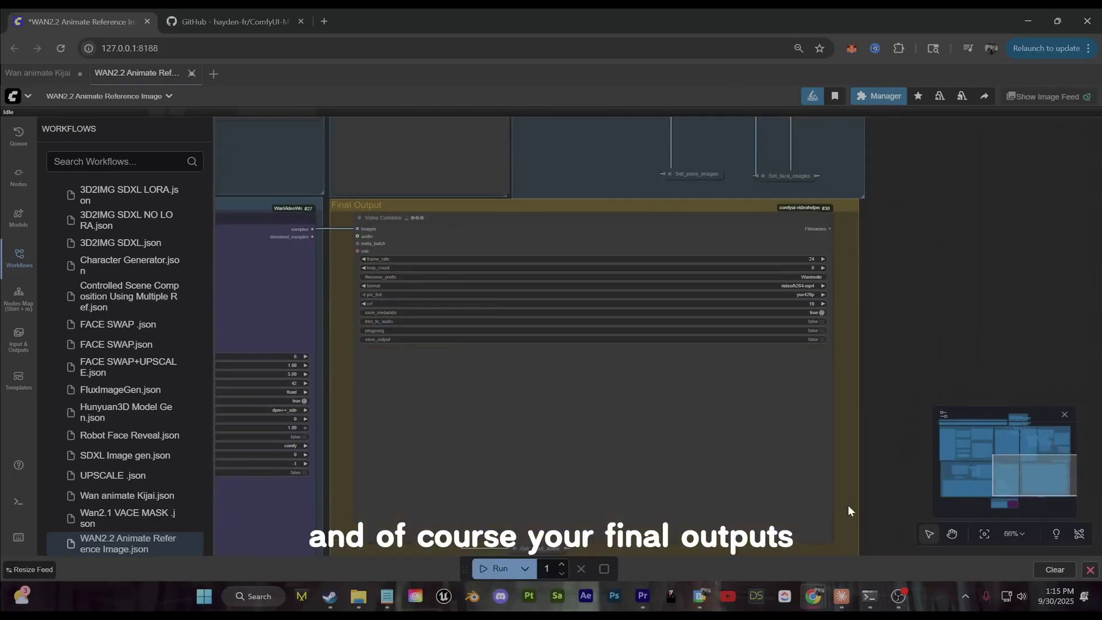
click(947, 426)
scroll(824, 429, down, 4)
drag(825, 429, 379, 325)
scroll(427, 338, down, 5)
drag(399, 266, 502, 275)
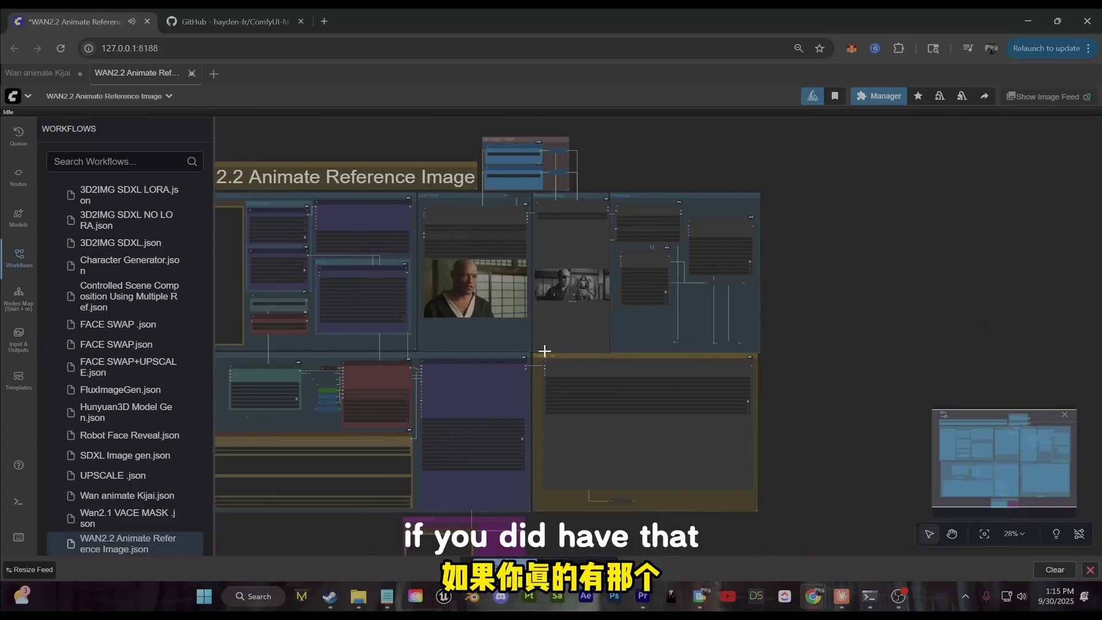
- Find the Long Generations group below the WanVideo Sampler and examine its note and context options node
scroll(605, 445, up, 8)
drag(637, 477, 771, 367)
scroll(771, 366, down, 4)
scroll(650, 291, down, 1)
drag(650, 291, 699, 230)
scroll(534, 372, up, 12)
drag(488, 342, 499, 353)
click(319, 378)
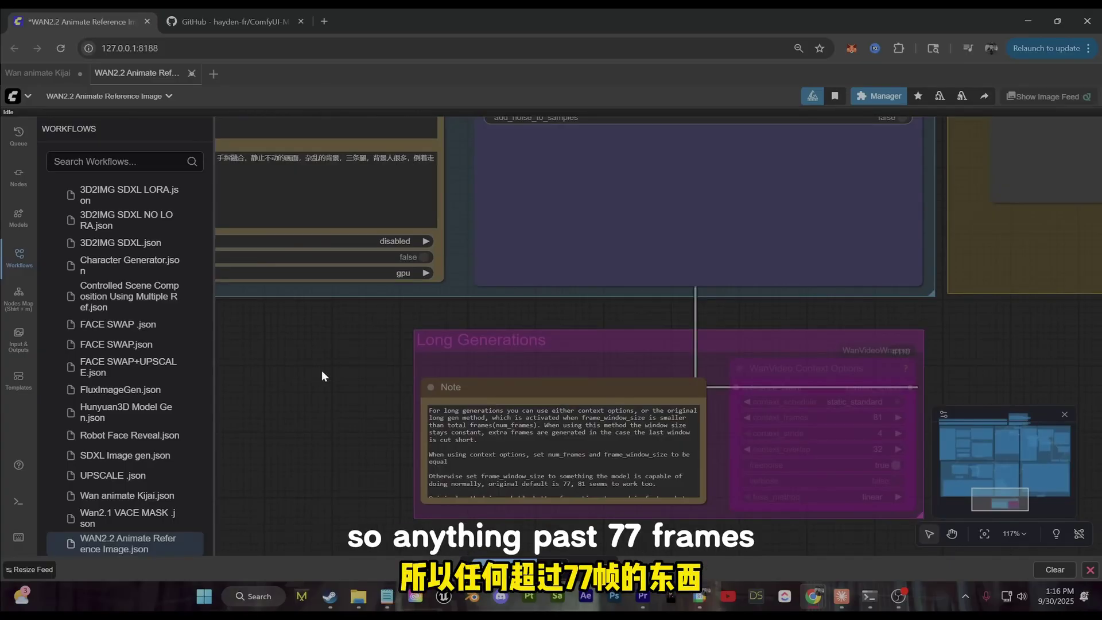
- Enable the bypassed WanVideo Context Options node in the Long Generations group and read the accompanying note on context windows
drag(811, 380, 615, 349)
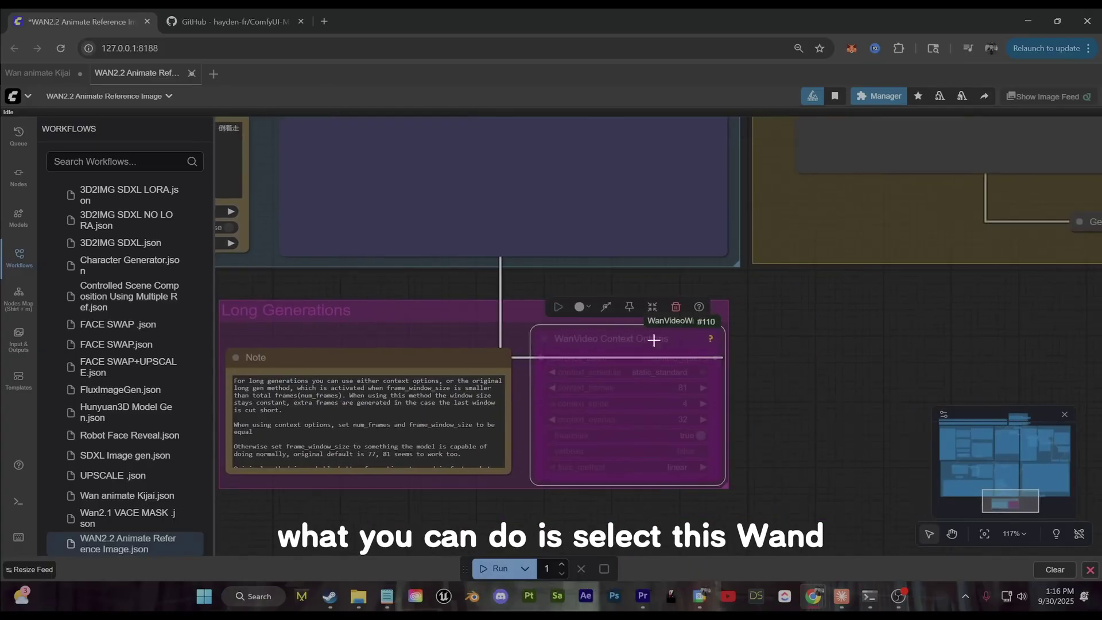
scroll(607, 345, up, 5)
scroll(665, 345, down, 4)
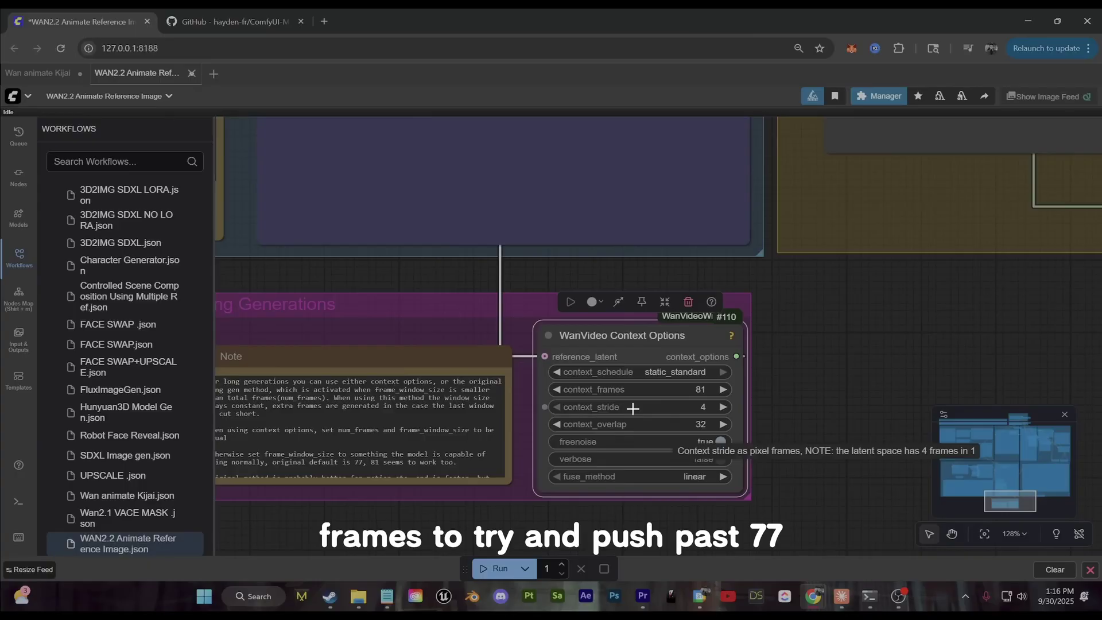
drag(571, 287, 771, 297)
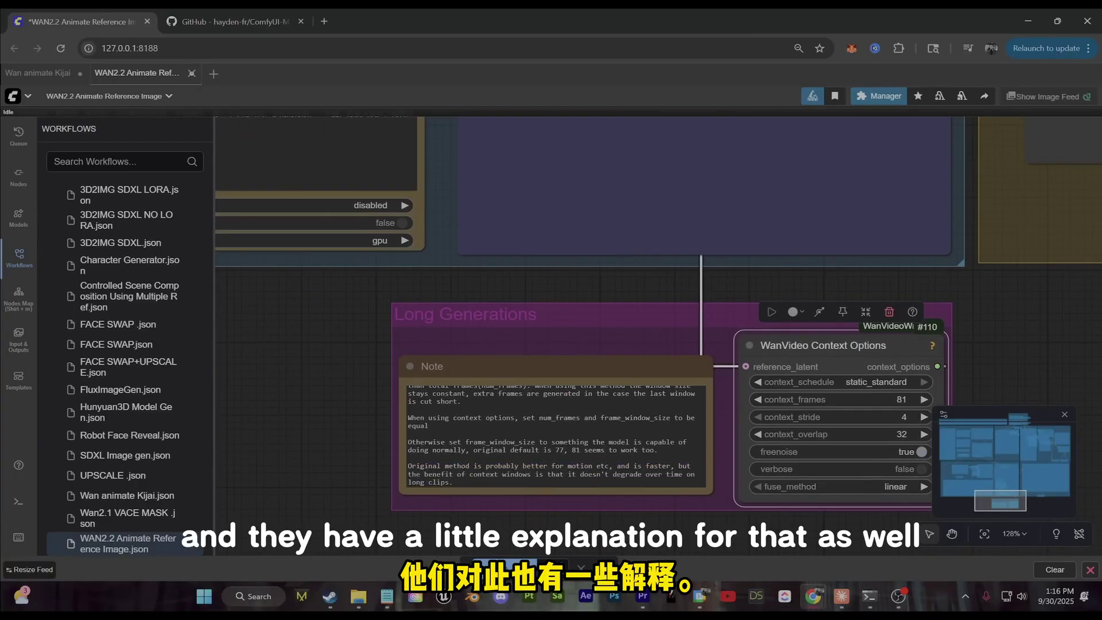
scroll(612, 445, down, 3)
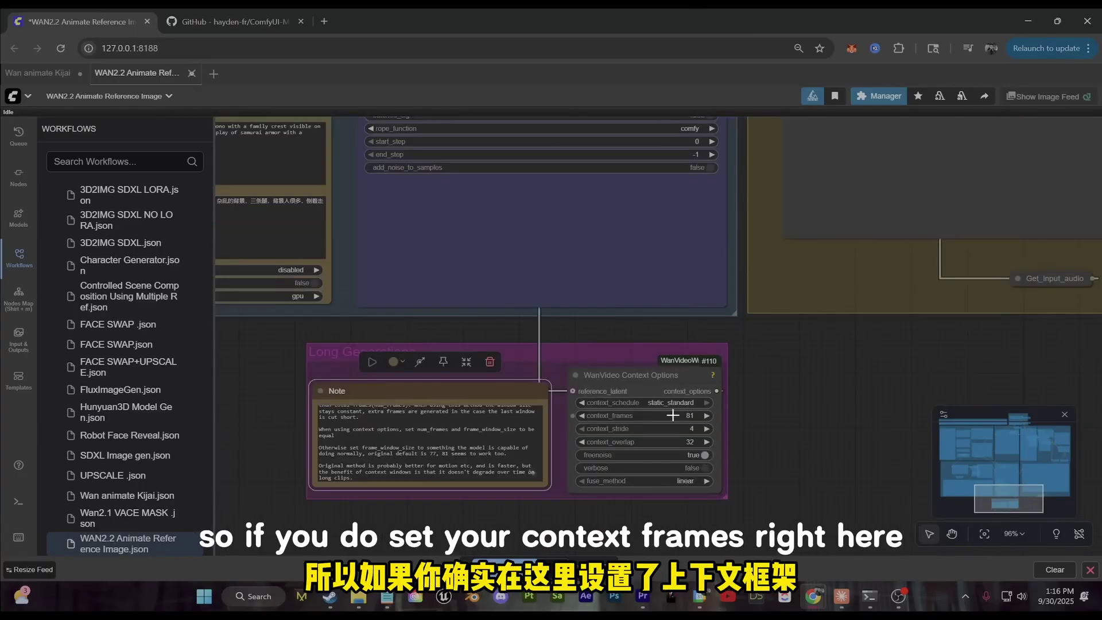
- Return to the WanVideo Animate Embeds node and check its frame_window_size setting
drag(408, 292, 483, 242)
drag(583, 313, 638, 465)
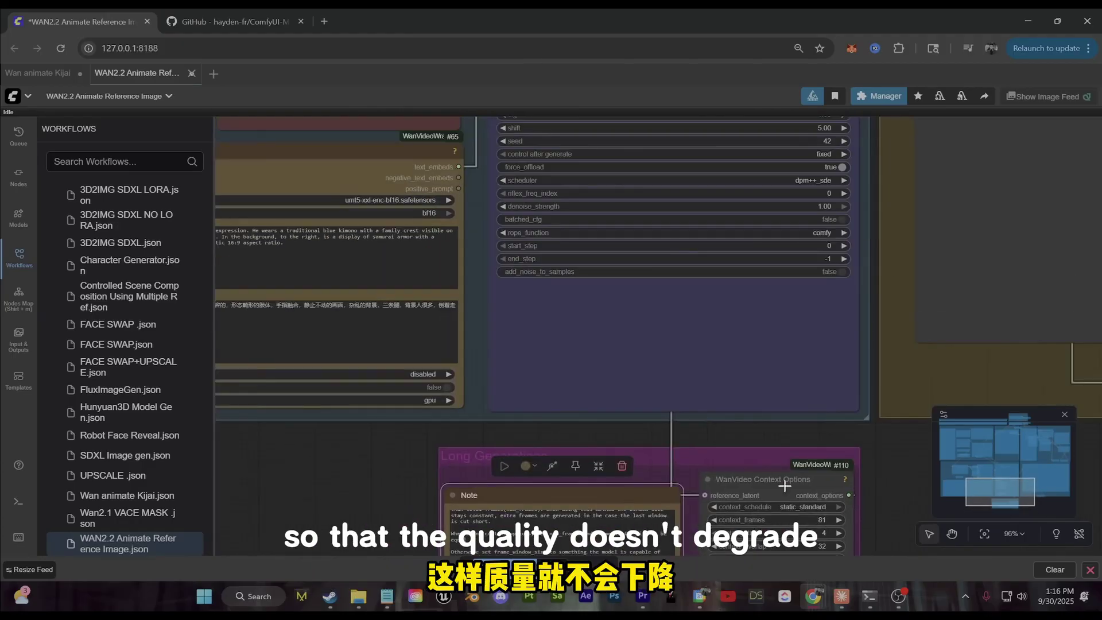
drag(476, 336, 632, 467)
drag(351, 228, 421, 408)
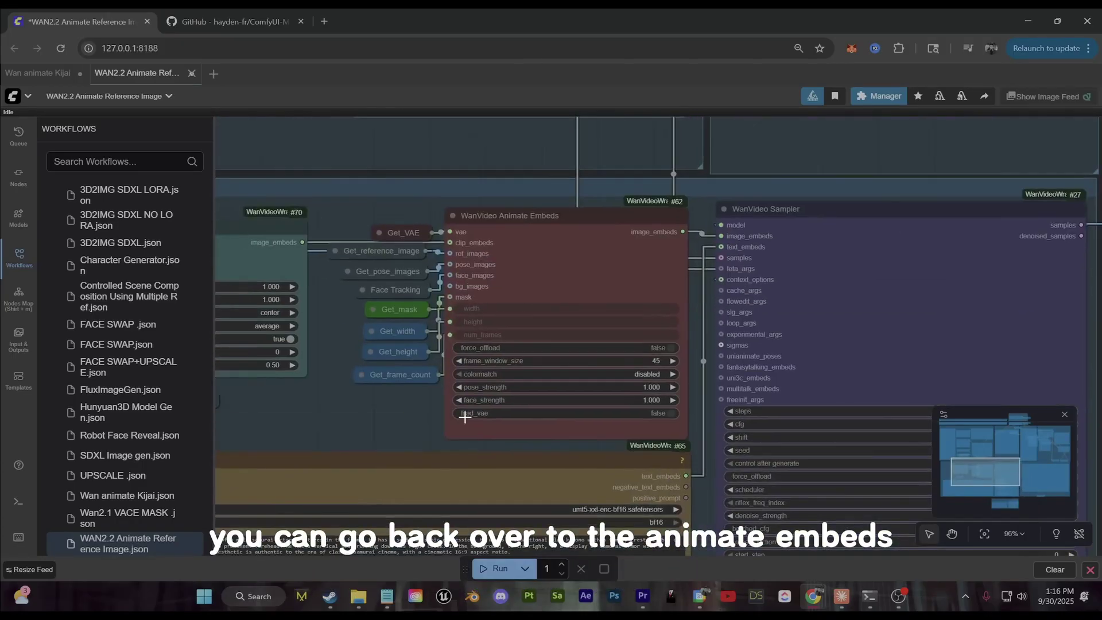
scroll(495, 270, up, 3)
click(618, 308)
drag(414, 466, 502, 377)
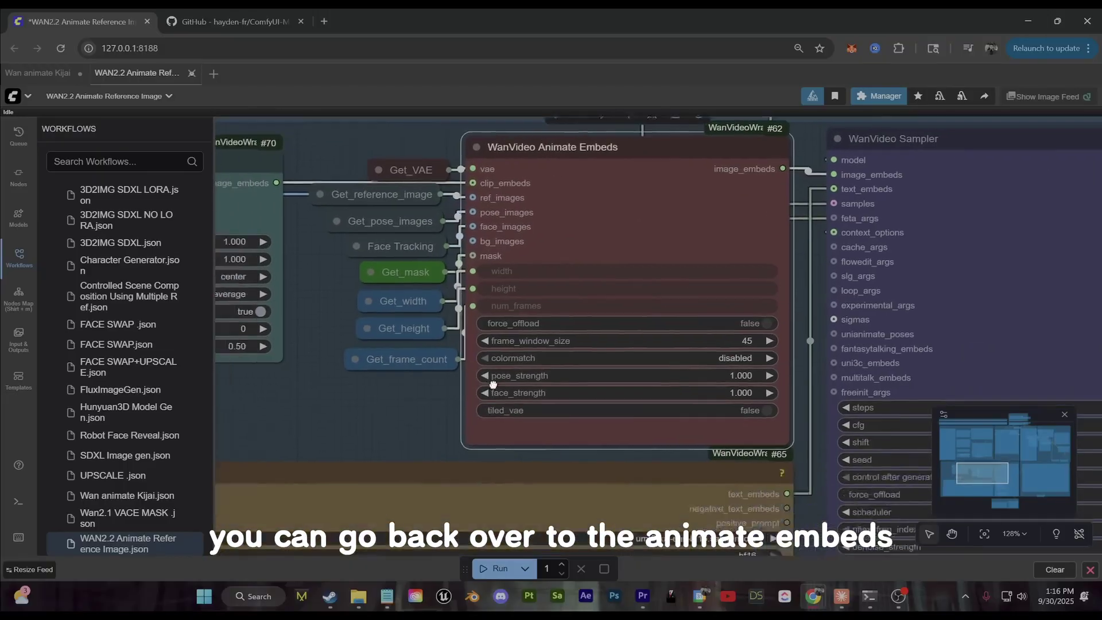
scroll(561, 324, up, 1)
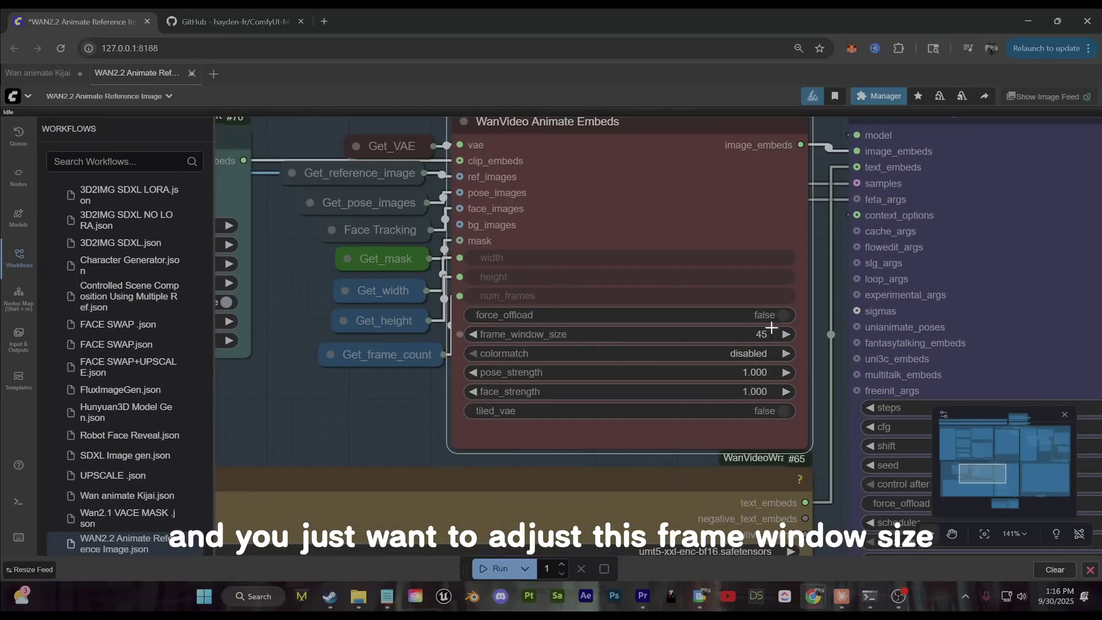
- Compare the frame settings of the Long Generations group with frame_load_cap in the Load Video node
scroll(827, 417, down, 8)
drag(815, 467, 448, 239)
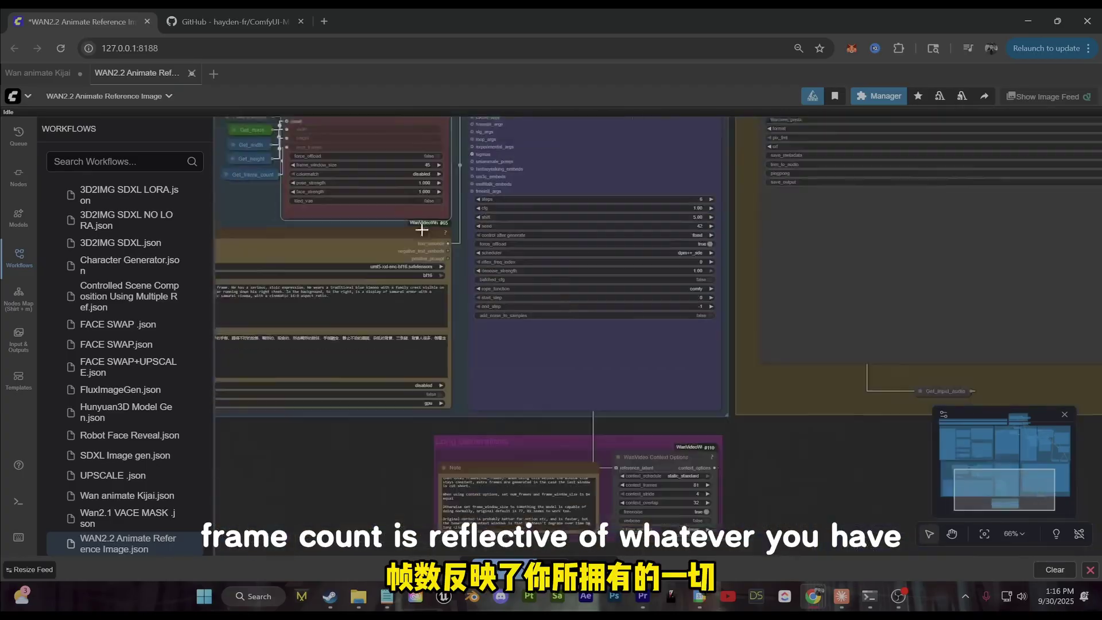
scroll(652, 477, up, 4)
scroll(764, 489, up, 4)
drag(787, 458, 796, 383)
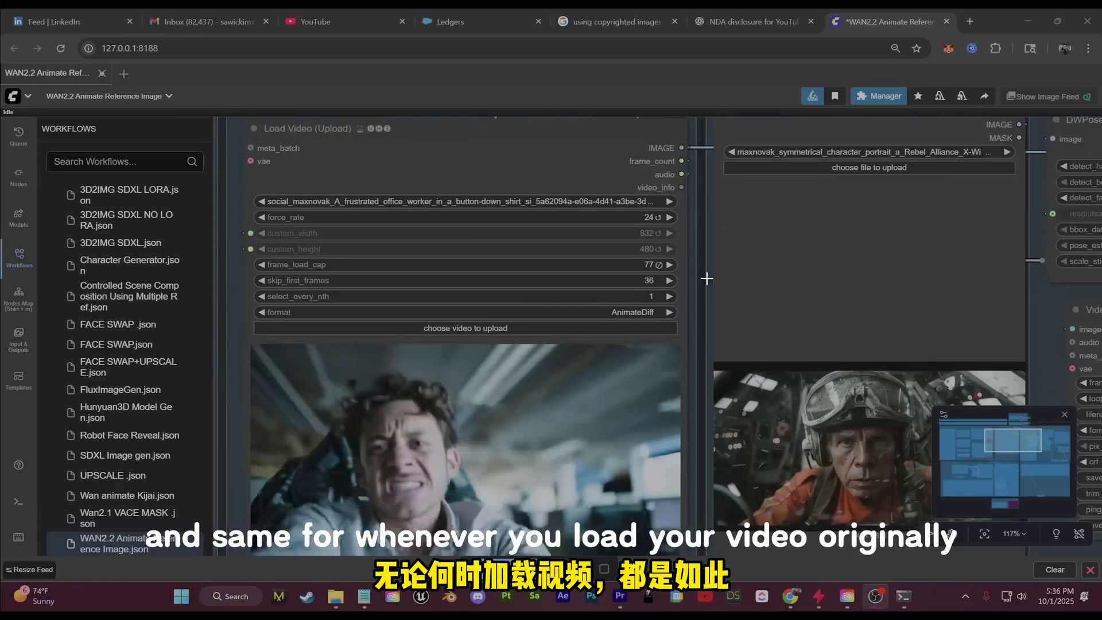
drag(705, 281, 810, 230)
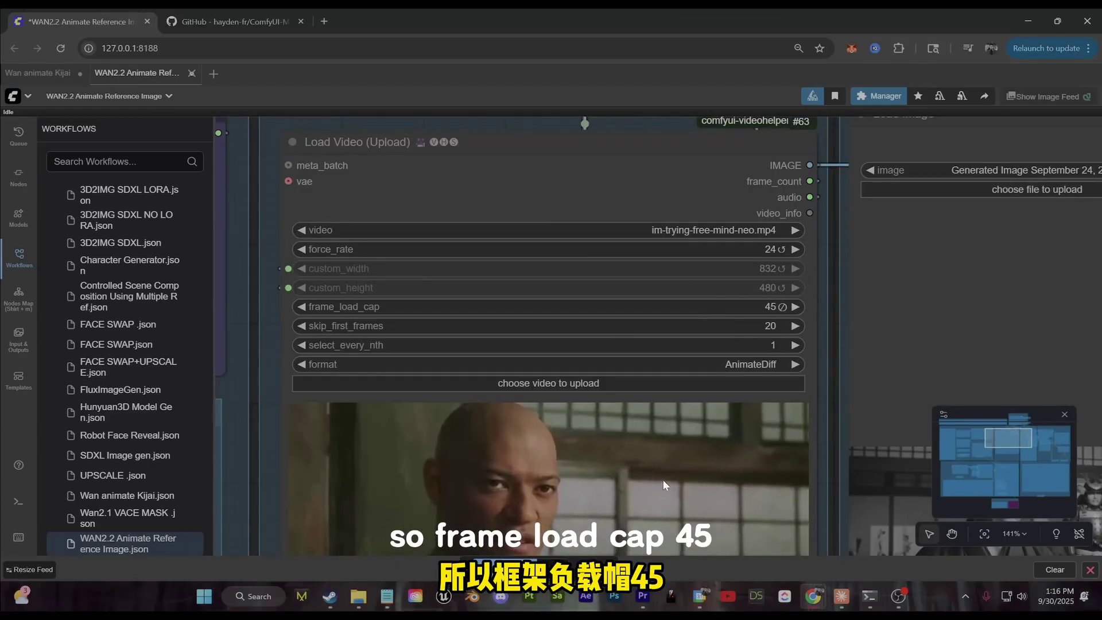
- Look over the Generation nodes once more and view the complete WAN2.2 Animate Reference Image workflow
scroll(775, 310, down, 10)
drag(579, 540, 653, 408)
scroll(637, 433, up, 6)
drag(715, 361, 516, 517)
drag(815, 190, 500, 395)
scroll(677, 378, down, 3)
scroll(649, 389, up, 1)
scroll(570, 463, down, 10)
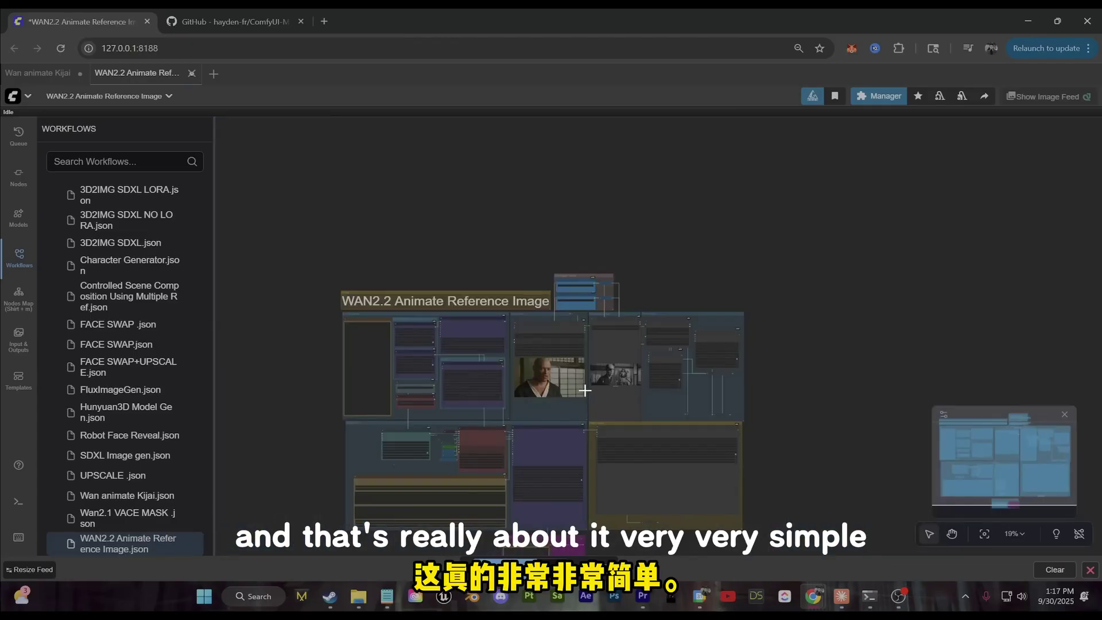
- Review the model loaders, source video, reference image and processing groups as a recap of the workflow
scroll(580, 388, up, 8)
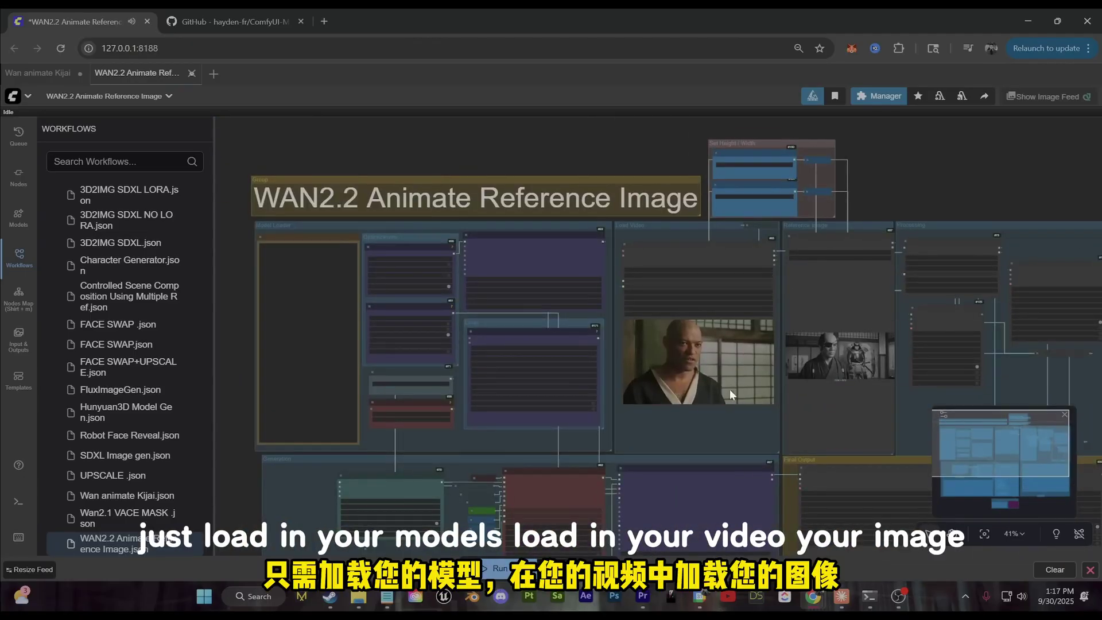
drag(732, 394, 527, 367)
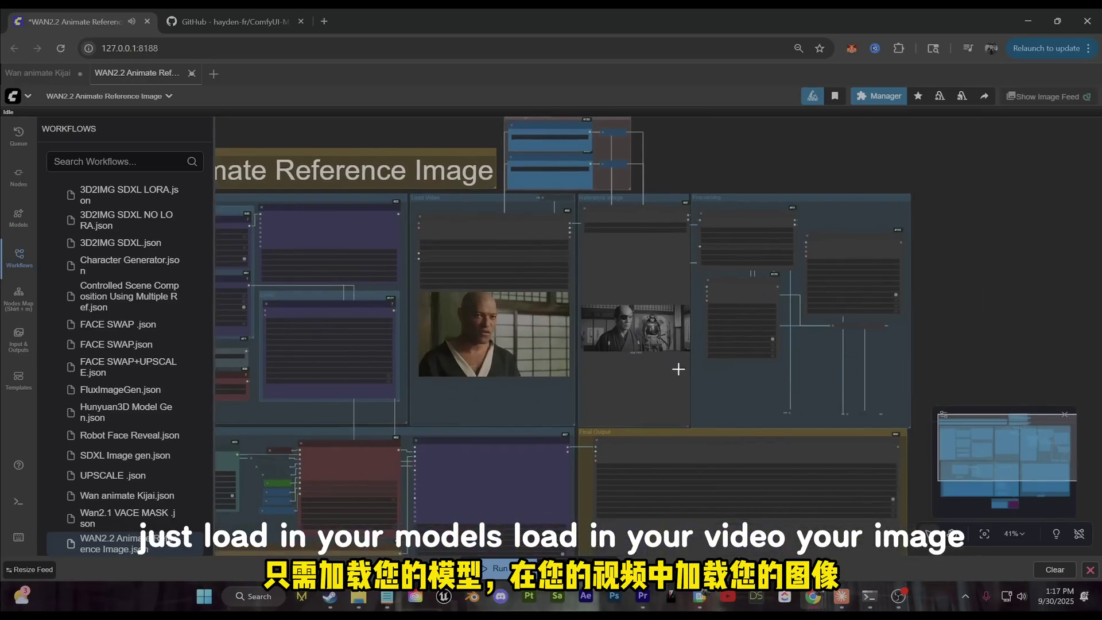
drag(602, 410, 780, 224)
scroll(456, 368, up, 8)
scroll(667, 350, down, 3)
drag(658, 356, 468, 352)
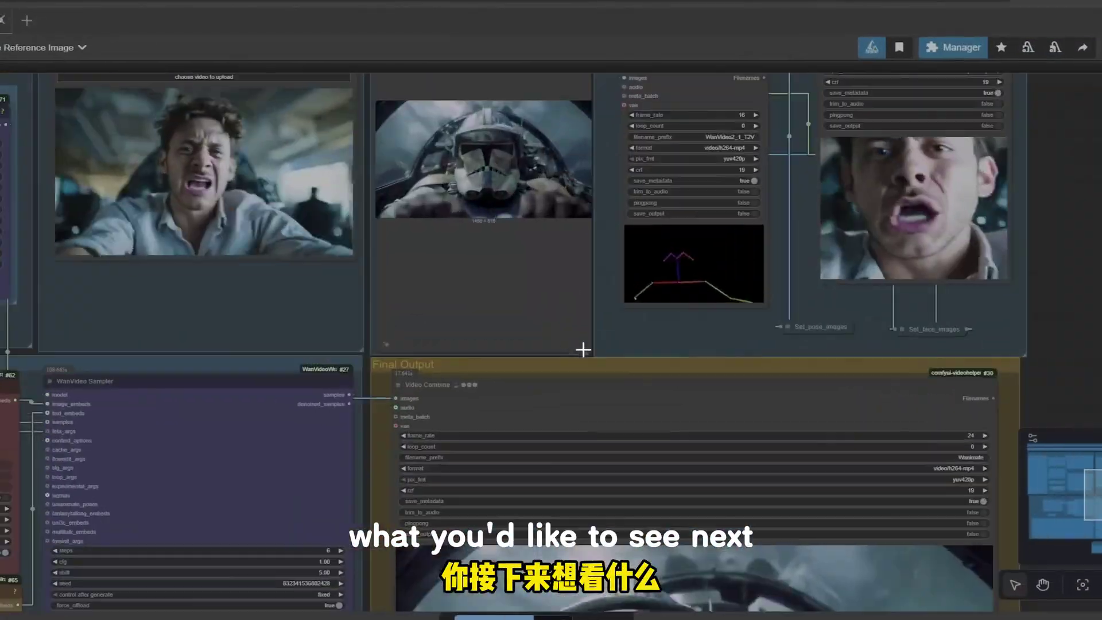
- View the generated clone trooper video in the Final Output group and open the Video Combine node's options
scroll(671, 288, down, 5)
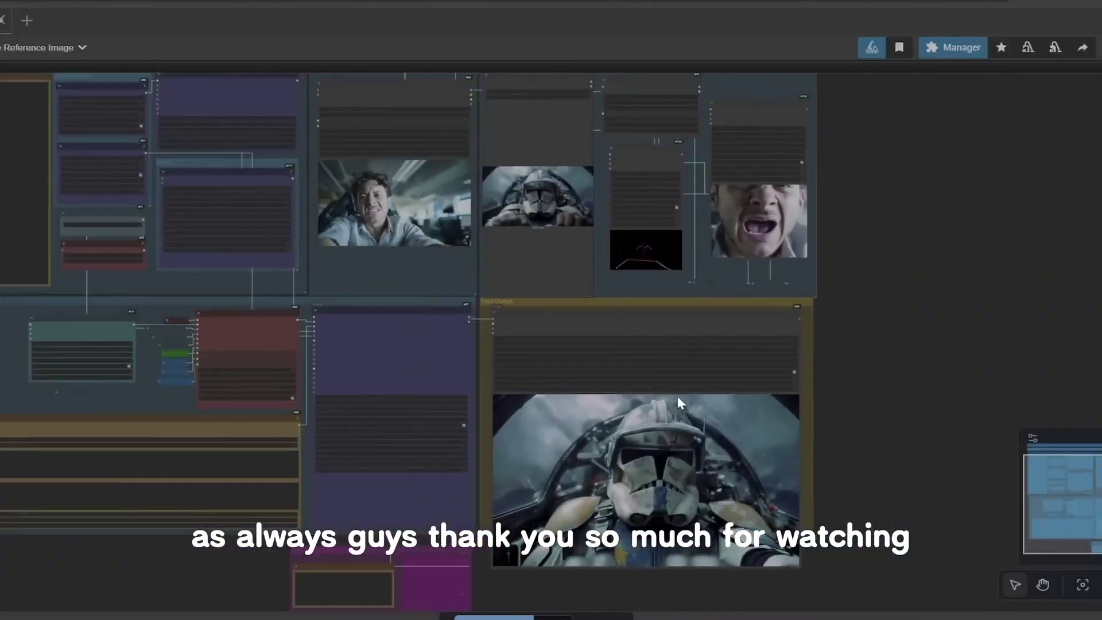
scroll(678, 396, up, 3)
drag(677, 396, 603, 442)
scroll(603, 443, down, 2)
click(623, 481)
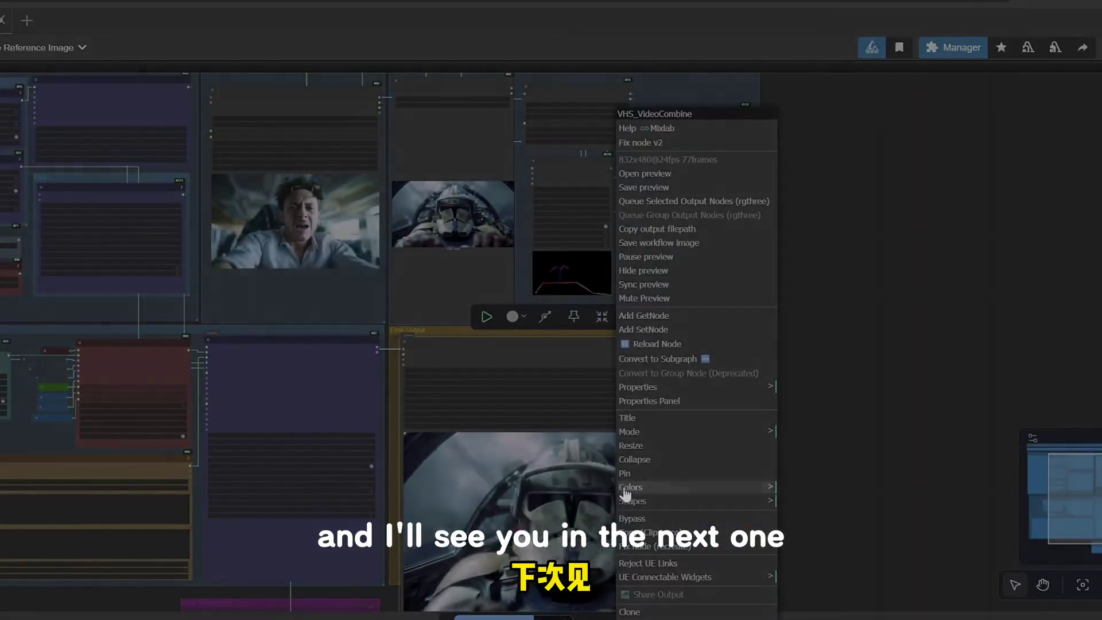